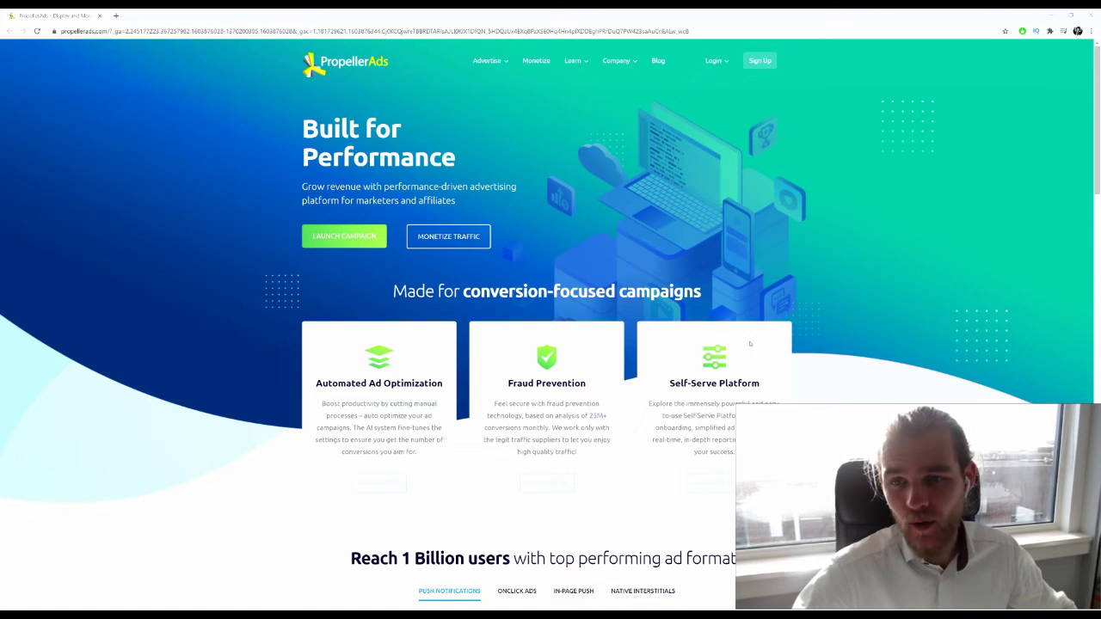
# Go to the Sign Up page from the PropellerAds home page's top navigation.
pyautogui.moveTo(713, 62)
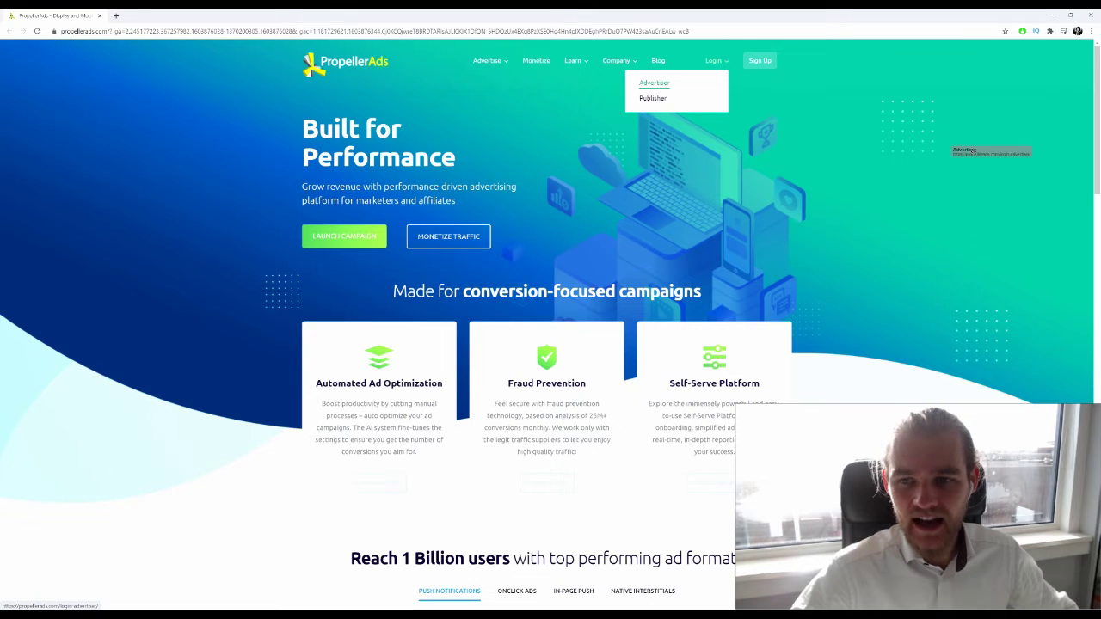
pyautogui.click(758, 61)
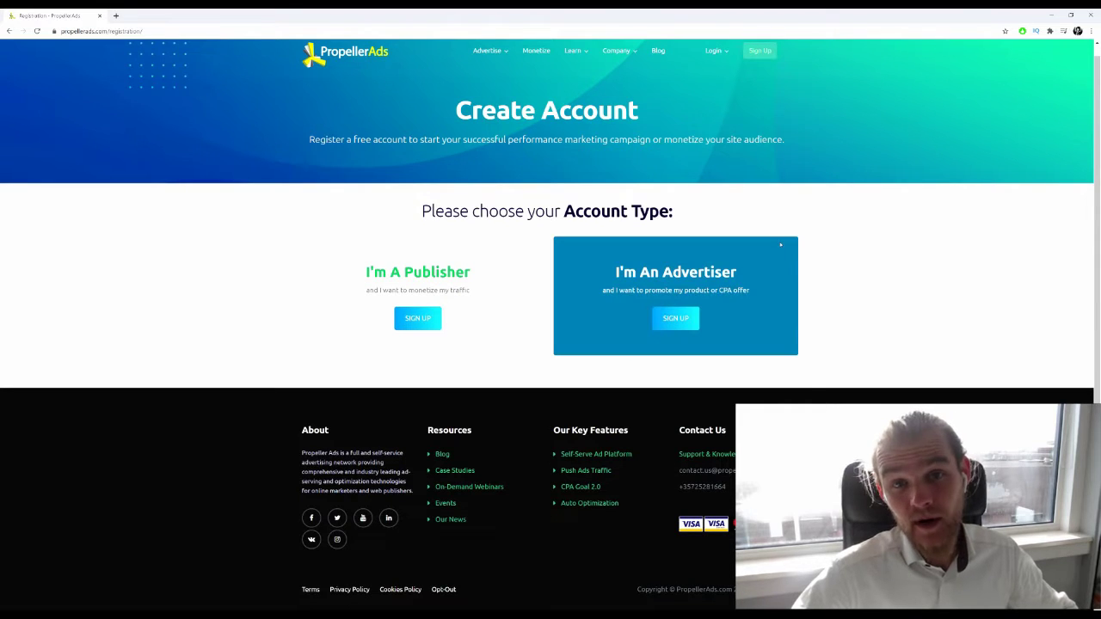
# Choose the I'm An Advertiser sign-up, then return via the logo to the login page.
pyautogui.click(675, 319)
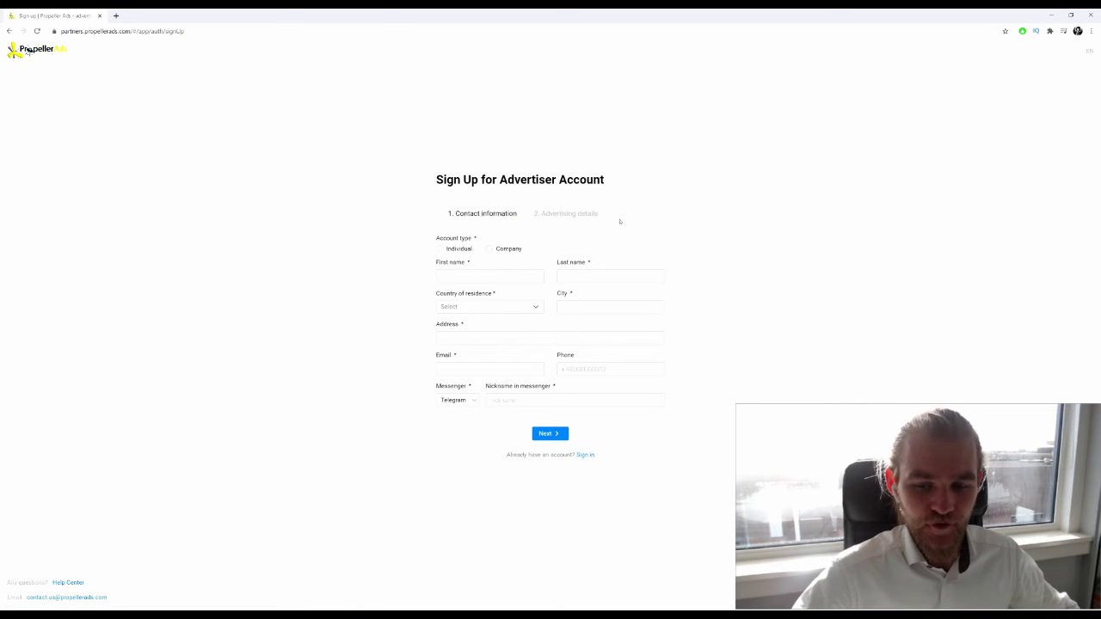
pyautogui.click(28, 49)
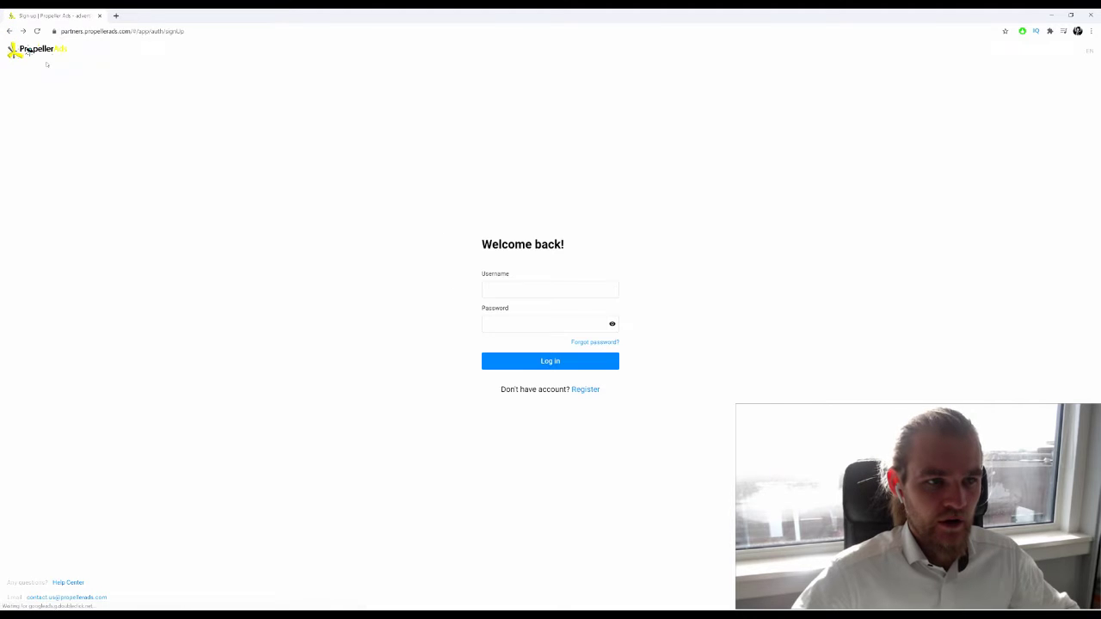
# Log in with the saved account username and the account password.
pyautogui.click(557, 297)
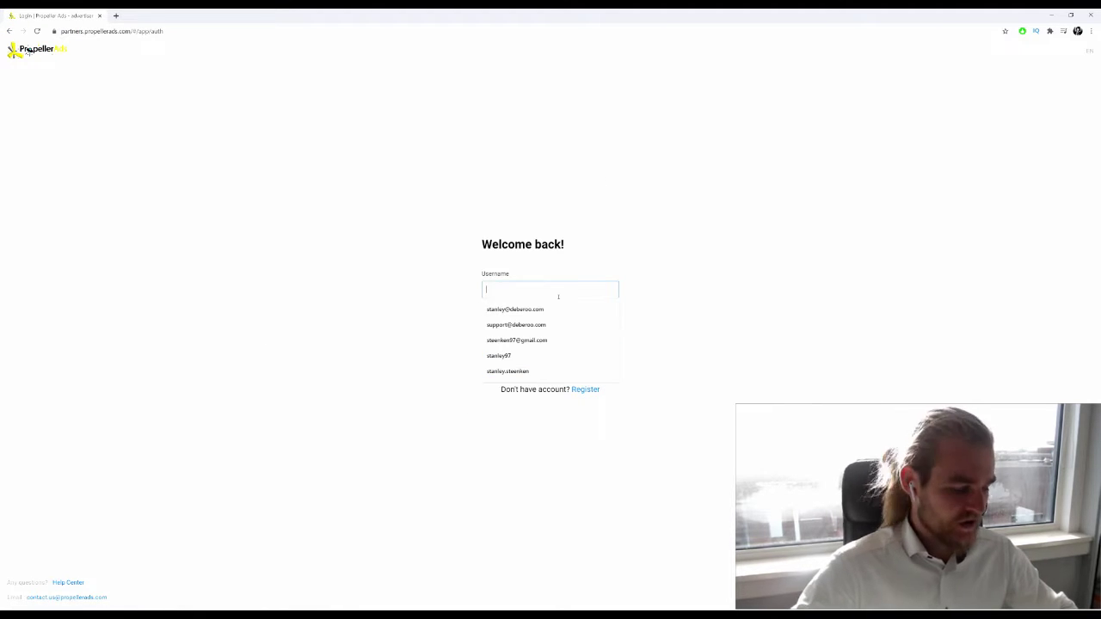
pyautogui.click(582, 324)
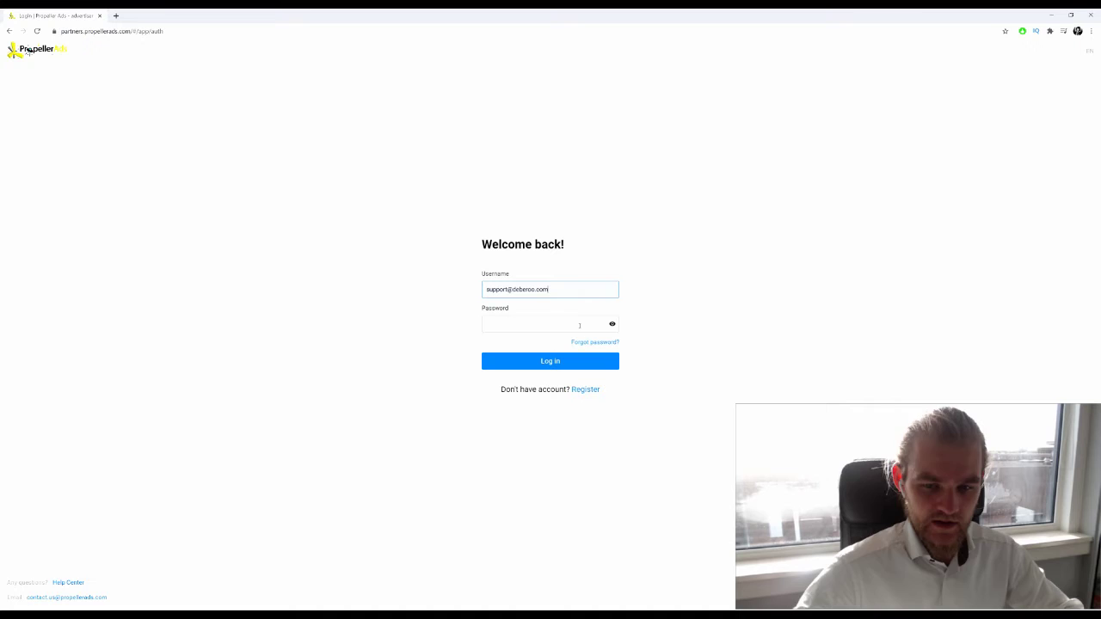
pyautogui.click(581, 325)
pyautogui.write('•••••')
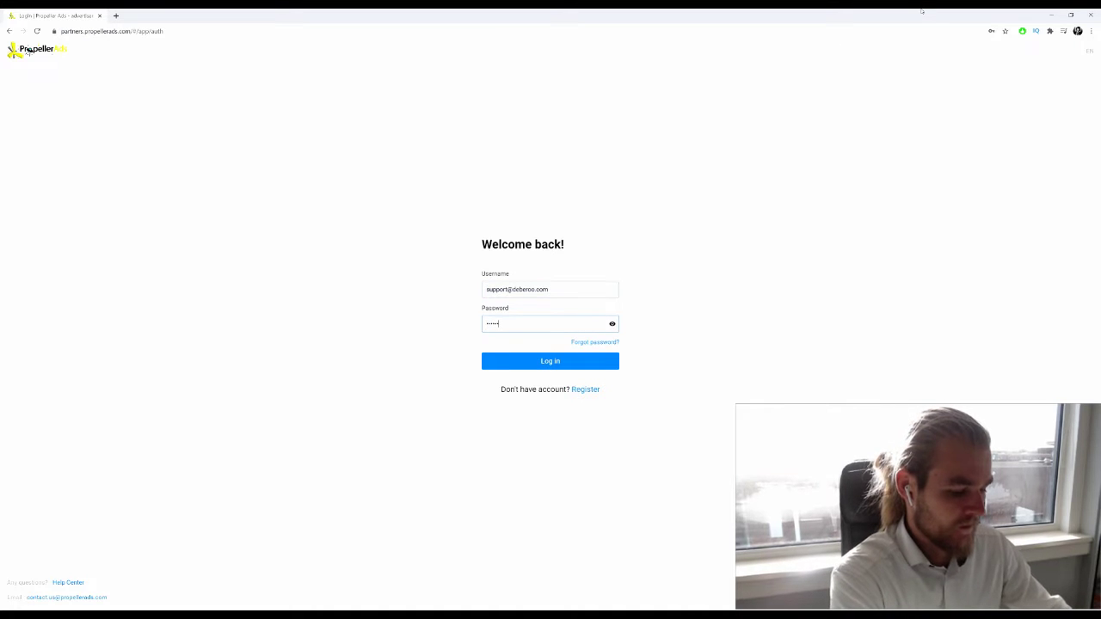
pyautogui.write('•••••••')
pyautogui.press('Return')
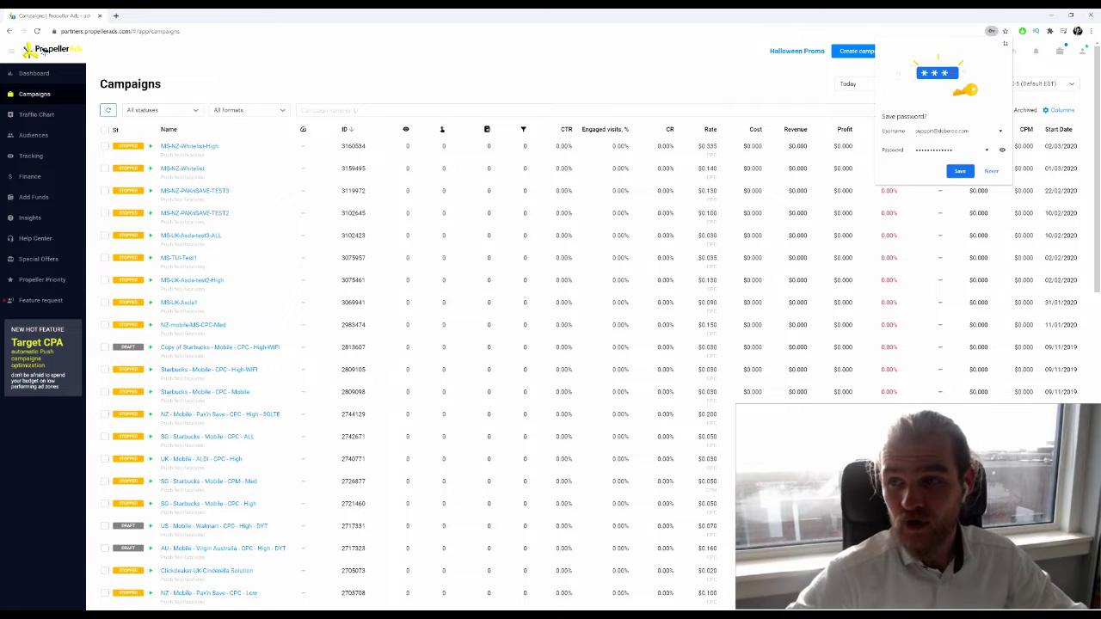
# Dismiss Chrome's Save password? prompt and scan the campaigns table.
pyautogui.click(1004, 43)
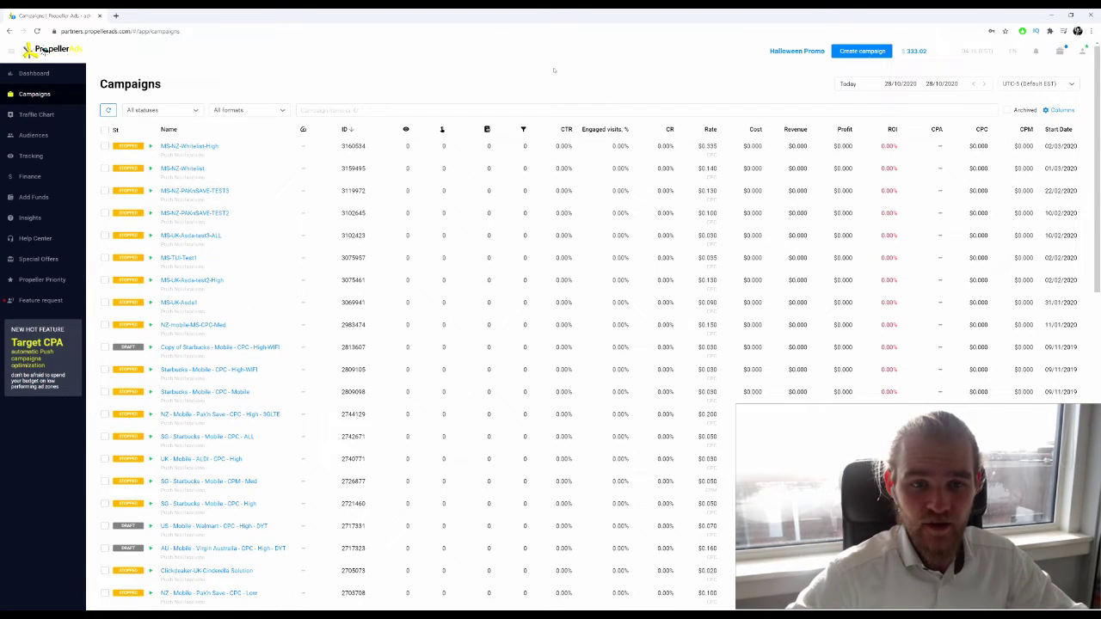
pyautogui.scroll(-2, 516, 129)
pyautogui.scroll(2, 482, 172)
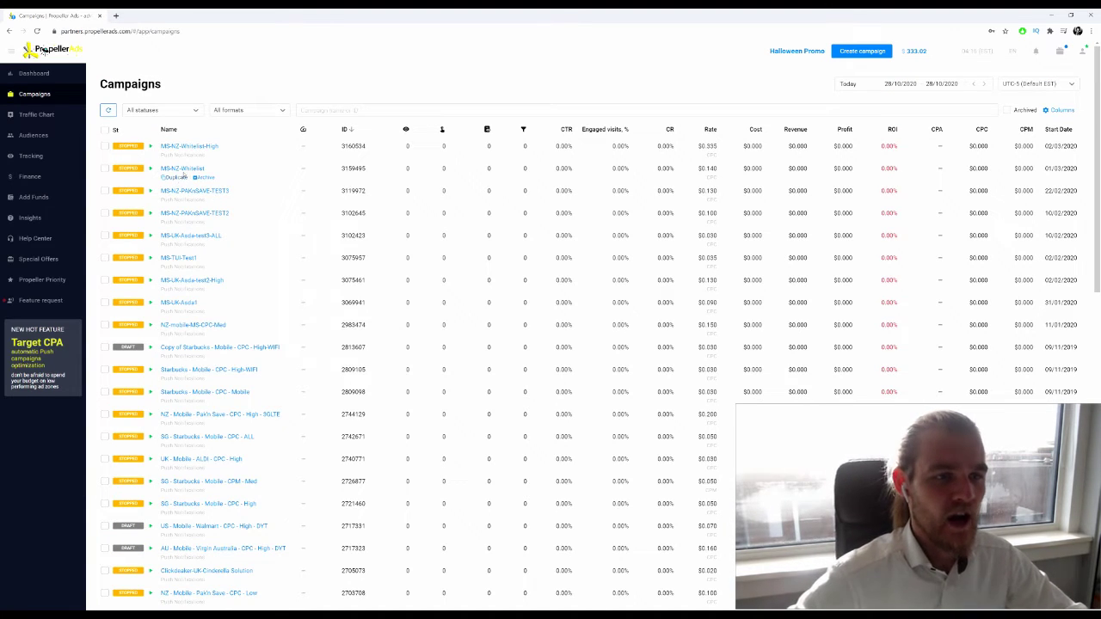
pyautogui.scroll(-5, 183, 145)
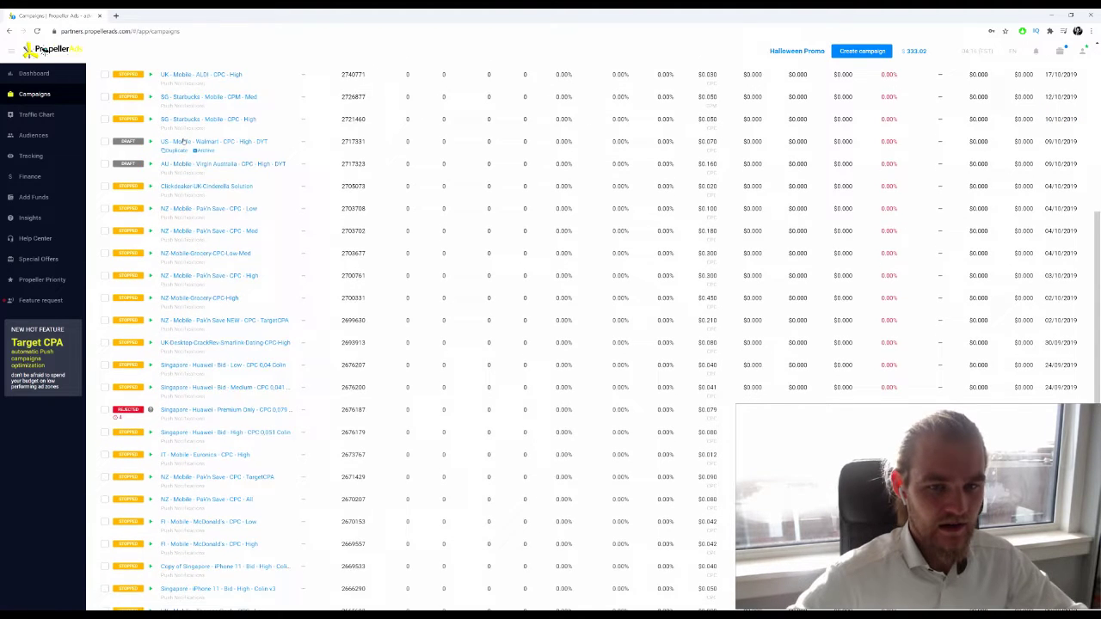
pyautogui.scroll(5, 184, 141)
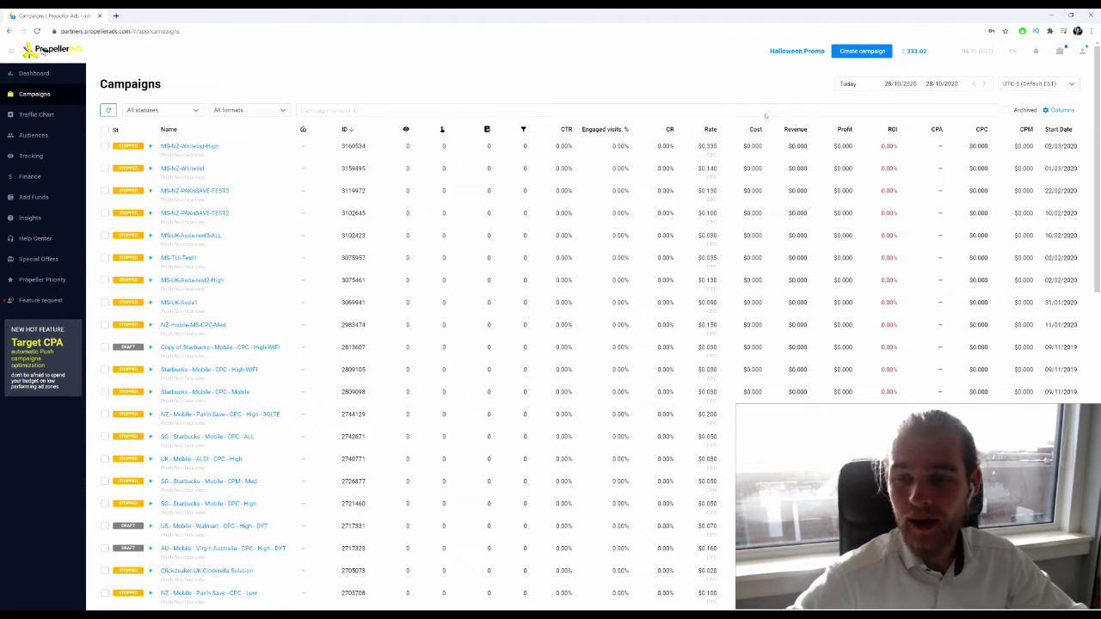
pyautogui.click(800, 53)
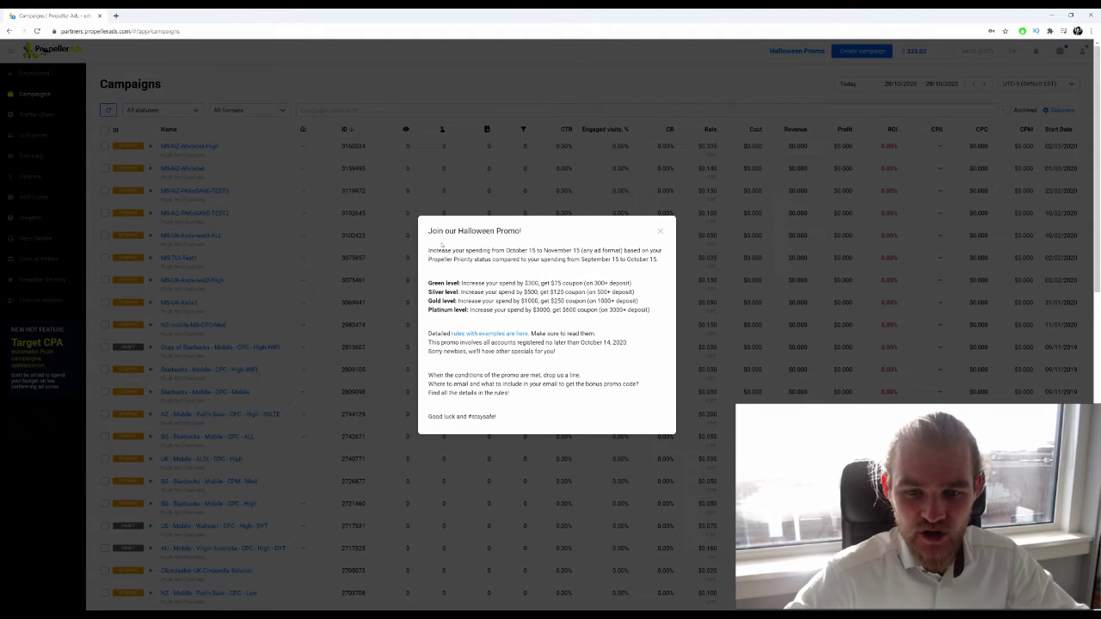
pyautogui.moveTo(443, 243); pyautogui.dragTo(544, 257)
pyautogui.click(544, 262)
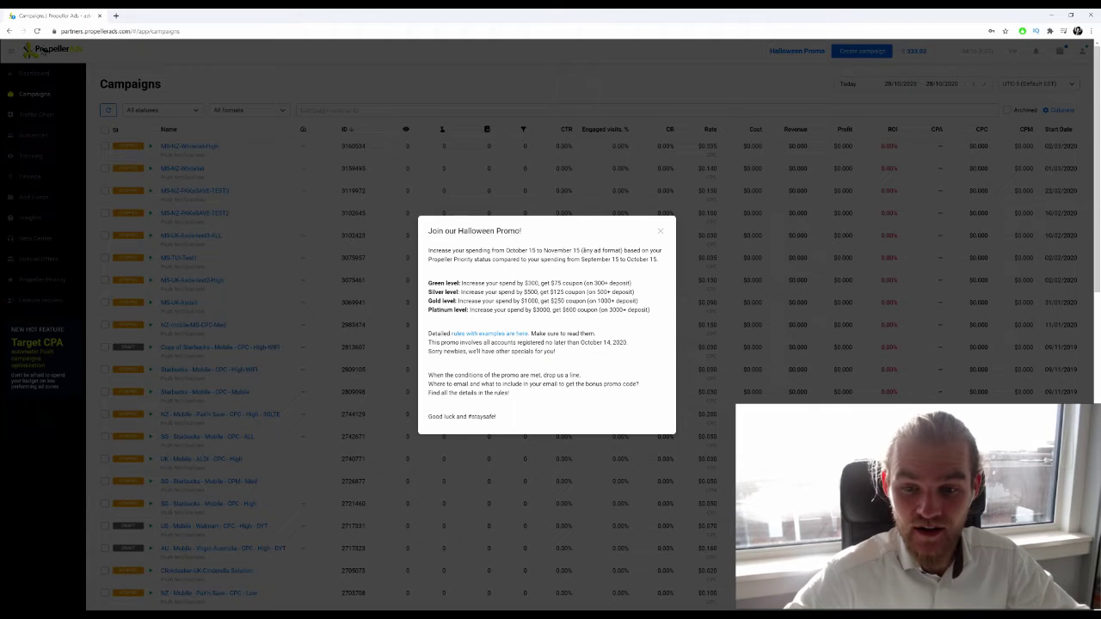
pyautogui.moveTo(581, 250); pyautogui.dragTo(641, 251)
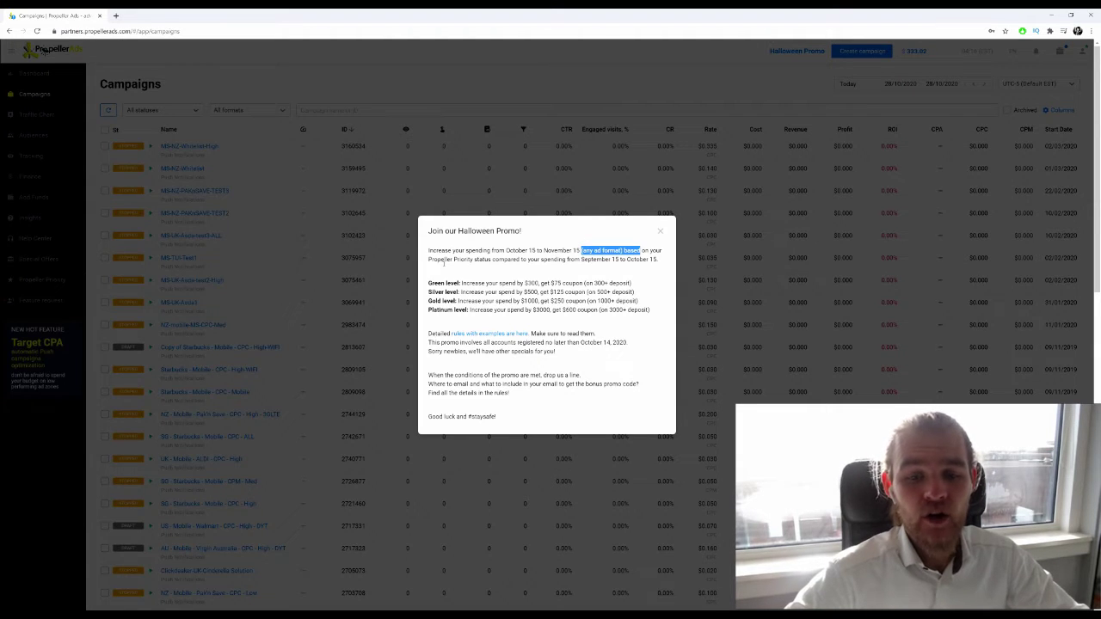
pyautogui.moveTo(440, 260); pyautogui.dragTo(497, 260)
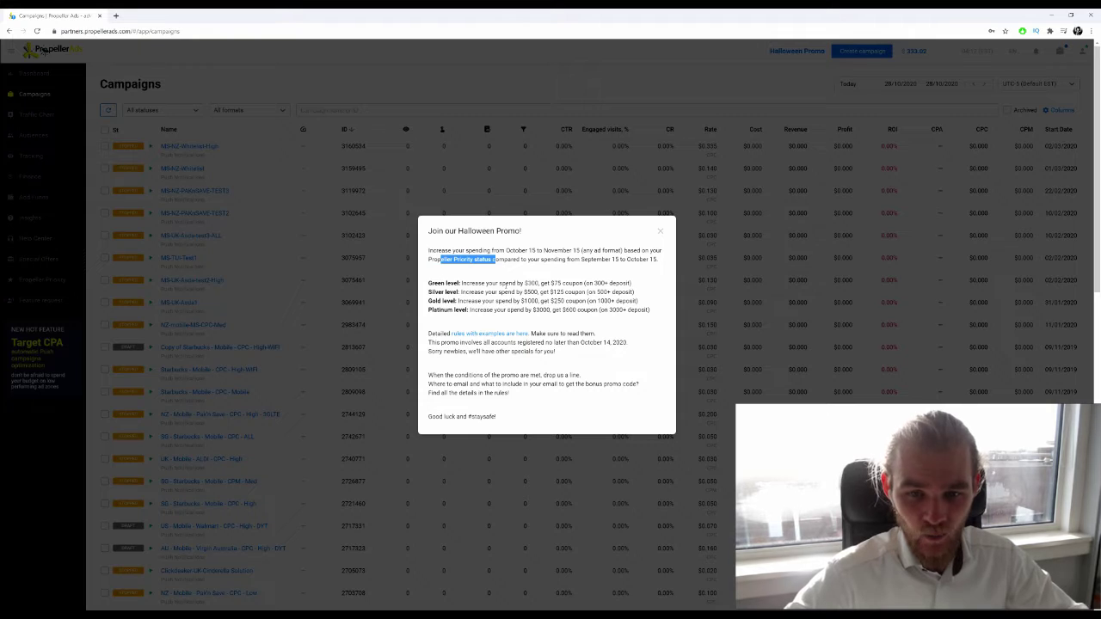
pyautogui.moveTo(502, 284); pyautogui.dragTo(542, 284)
pyautogui.click(542, 284)
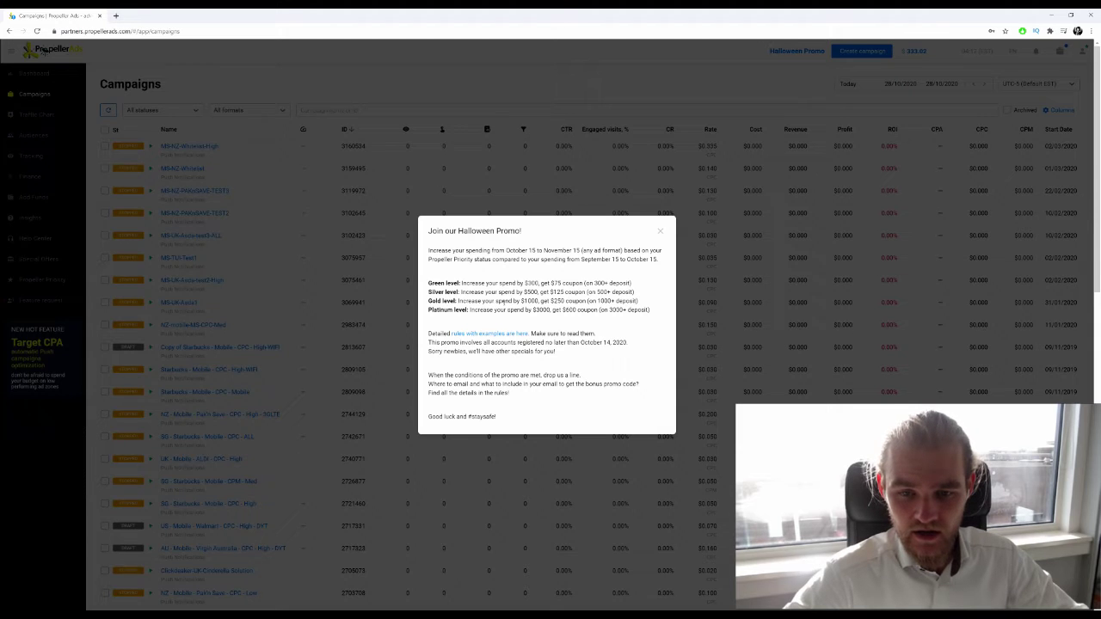
pyautogui.moveTo(428, 283); pyautogui.dragTo(635, 293)
pyautogui.click(542, 357)
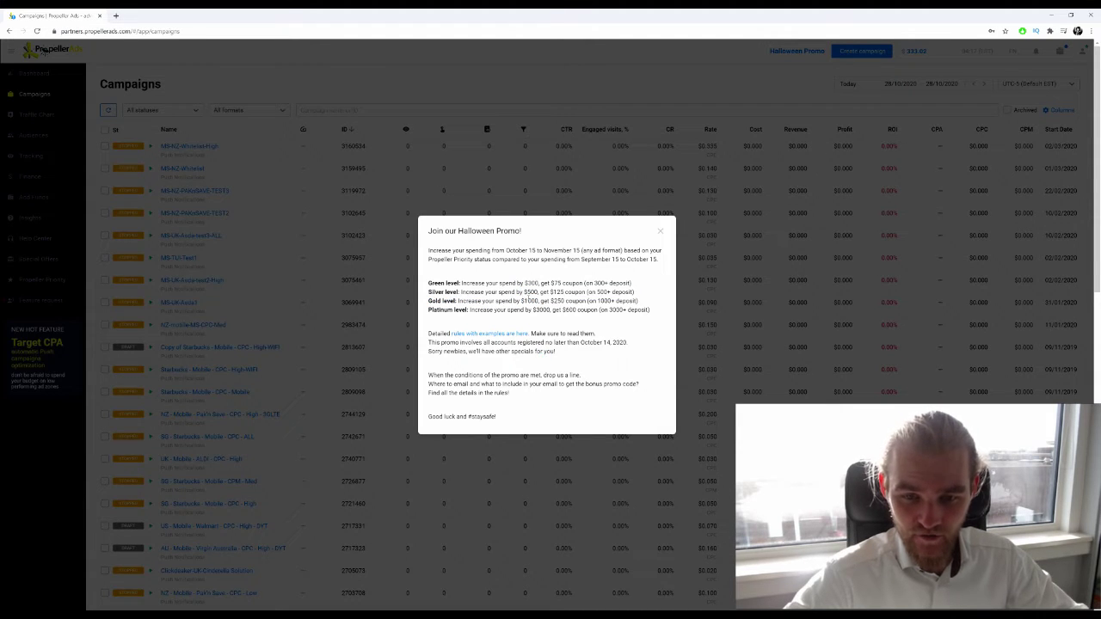
pyautogui.moveTo(523, 292); pyautogui.dragTo(594, 293)
pyautogui.click(561, 319)
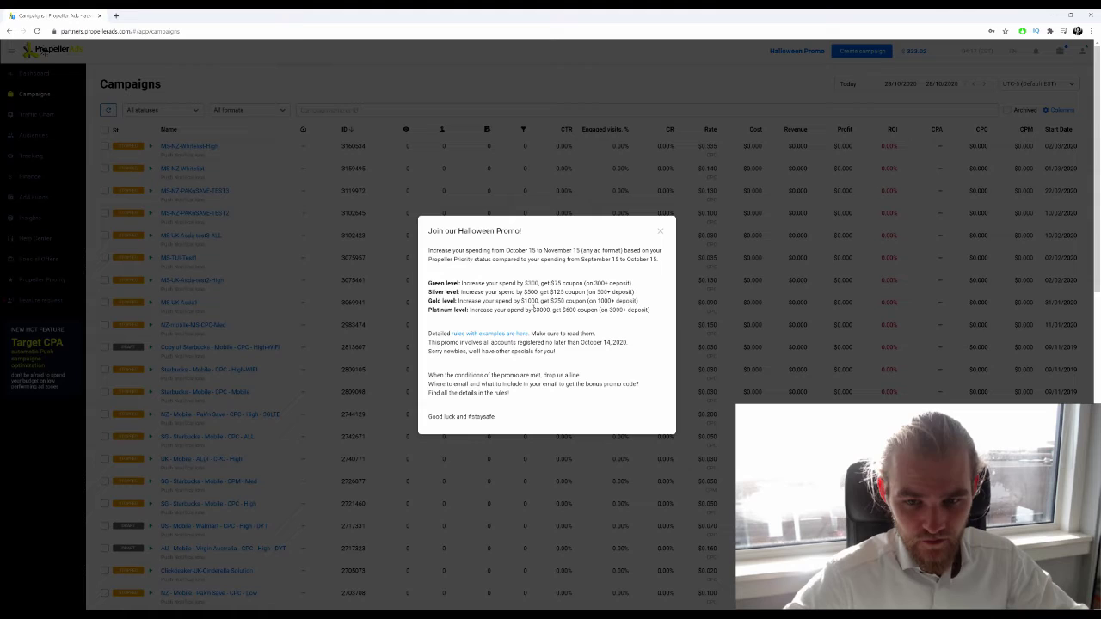
pyautogui.moveTo(519, 301); pyautogui.dragTo(595, 310)
pyautogui.click(590, 326)
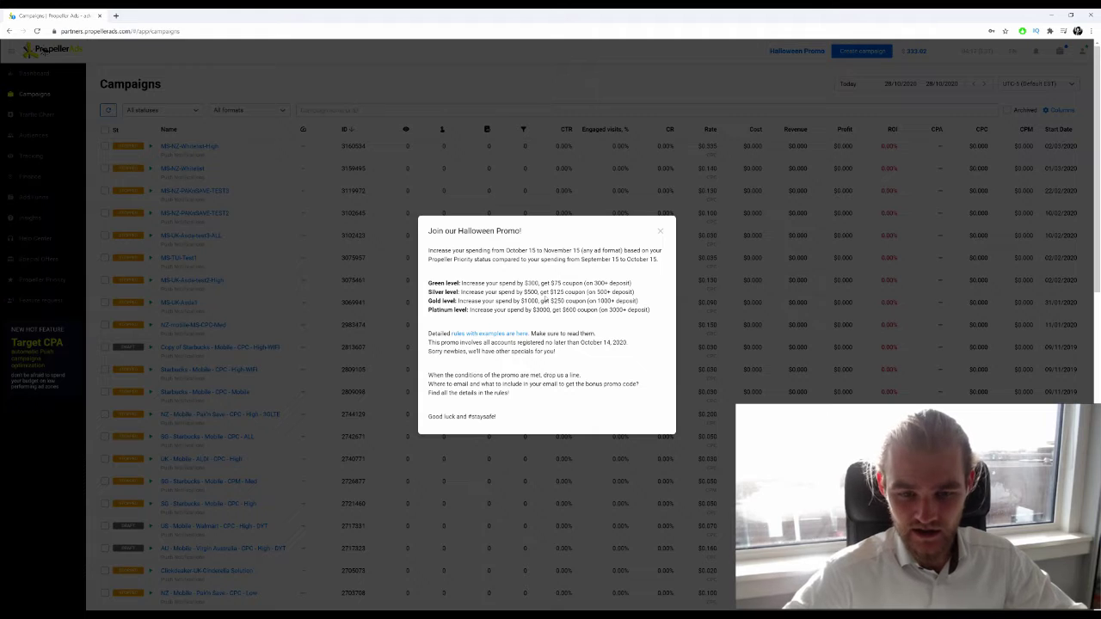
pyautogui.click(664, 238)
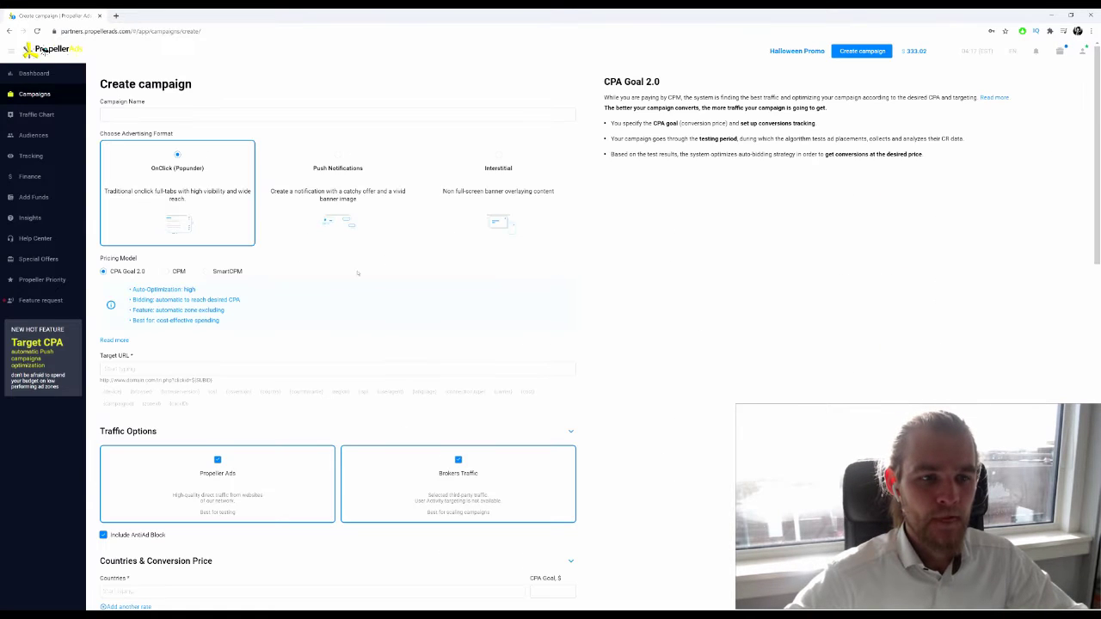
# Choose Push Notifications and name the campaign 'United Kingdom - Keto brand weight loss', keeping CPA Goal.
pyautogui.click(363, 148)
pyautogui.click(363, 123)
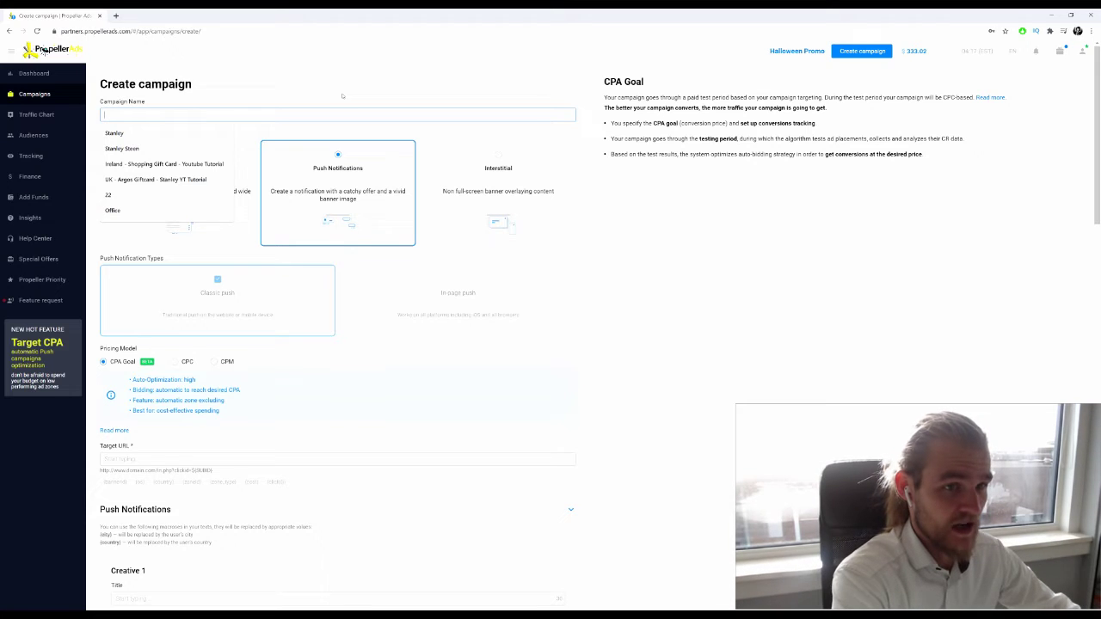
pyautogui.write('Ur')
pyautogui.write('ite')
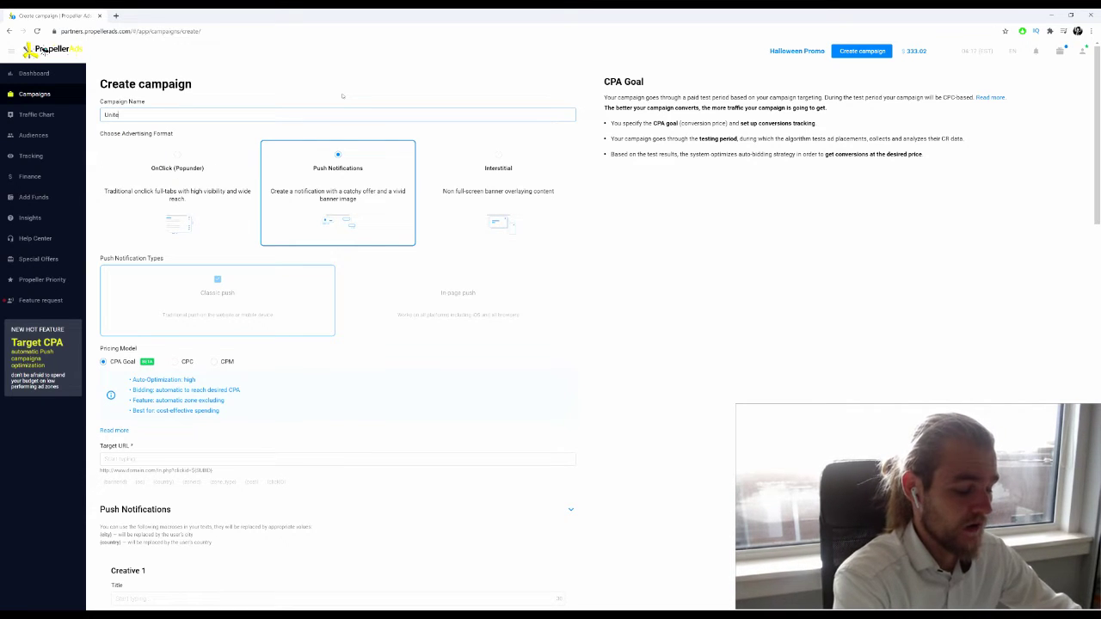
pyautogui.write('d Kingdom')
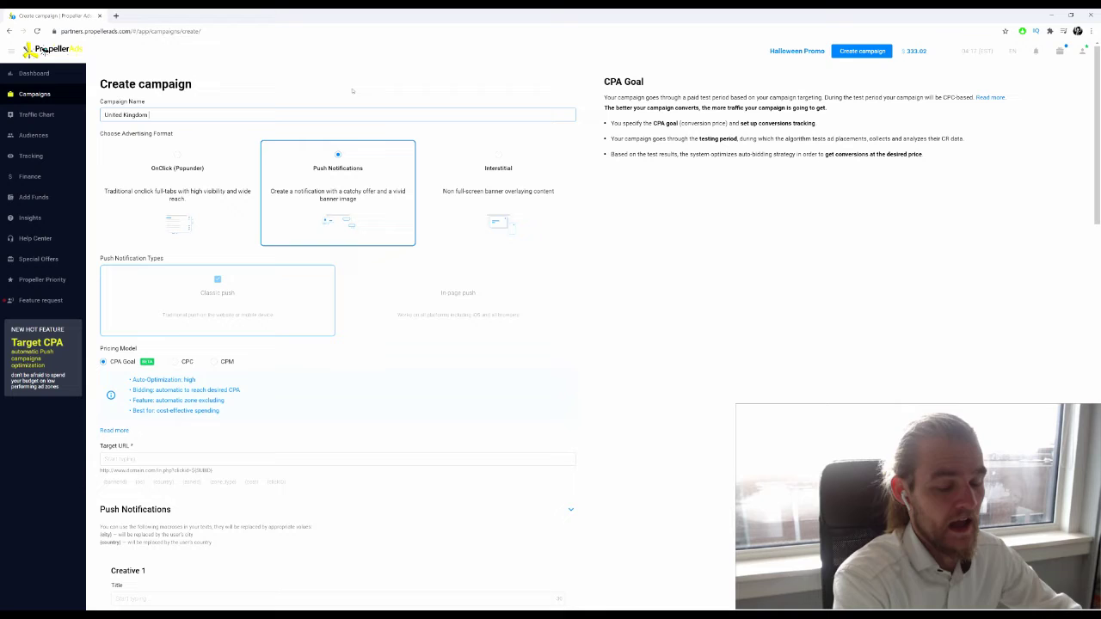
pyautogui.write(' - Diet offer 1')
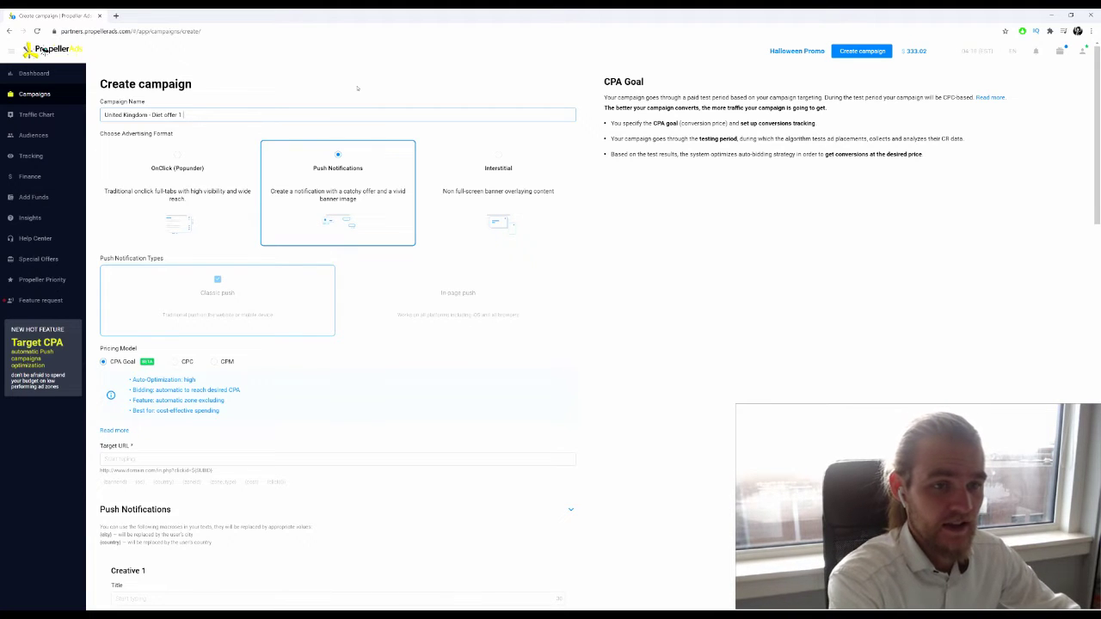
pyautogui.hotkey('ctrl', 'BackSpace')
pyautogui.hotkey('ctrl', 'BackSpace')
pyautogui.hotkey('ctrl', 'BackSpace')
pyautogui.write('Keto')
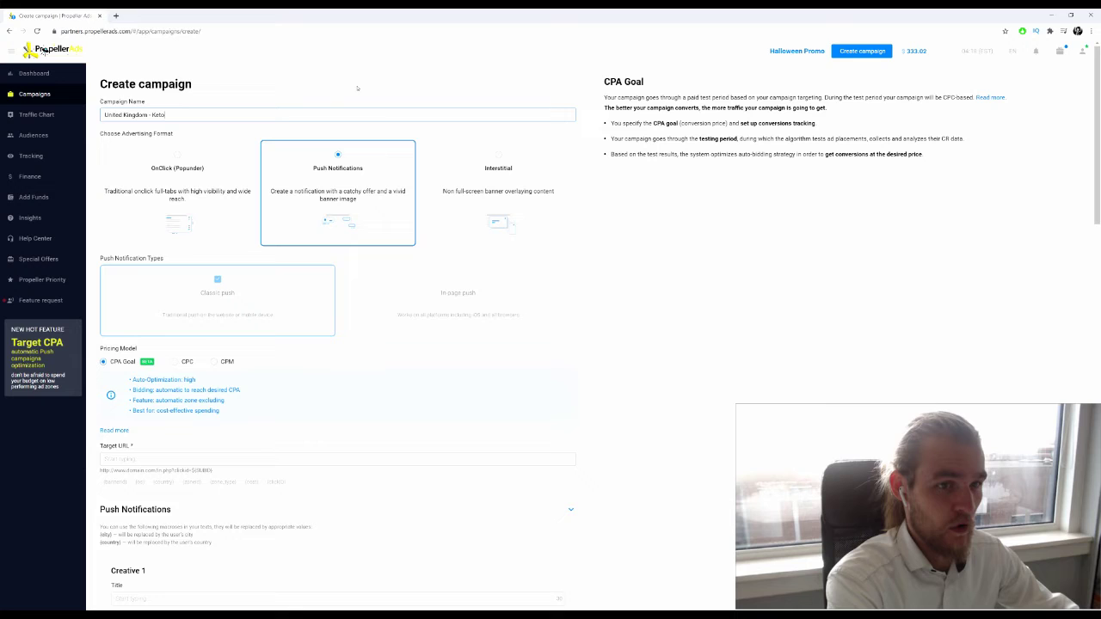
pyautogui.write(' brands')
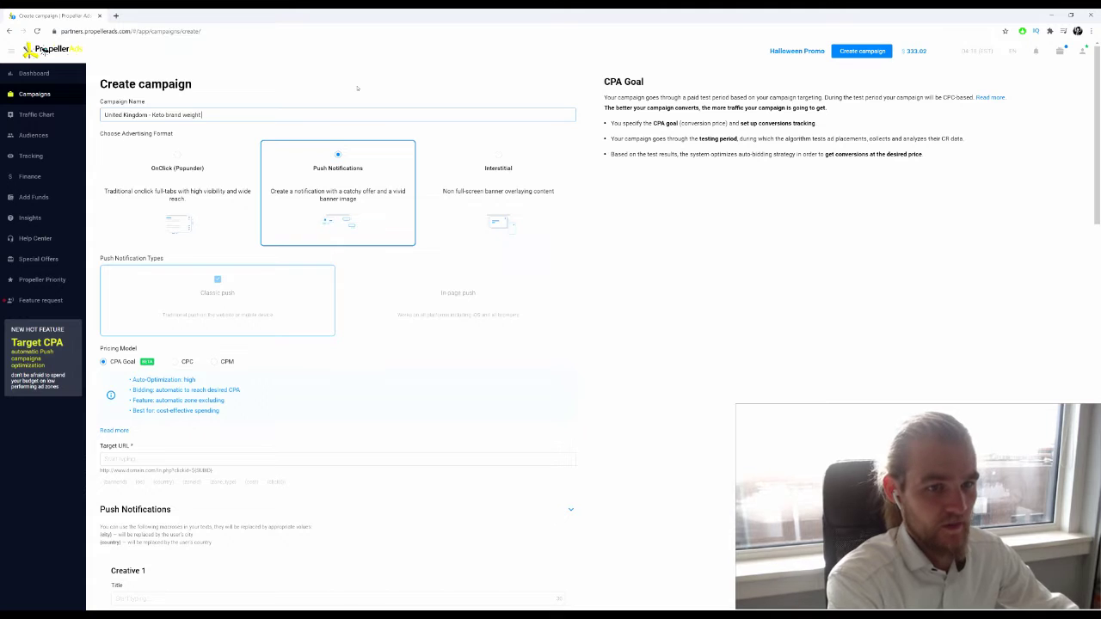
pyautogui.write(' weight loss')
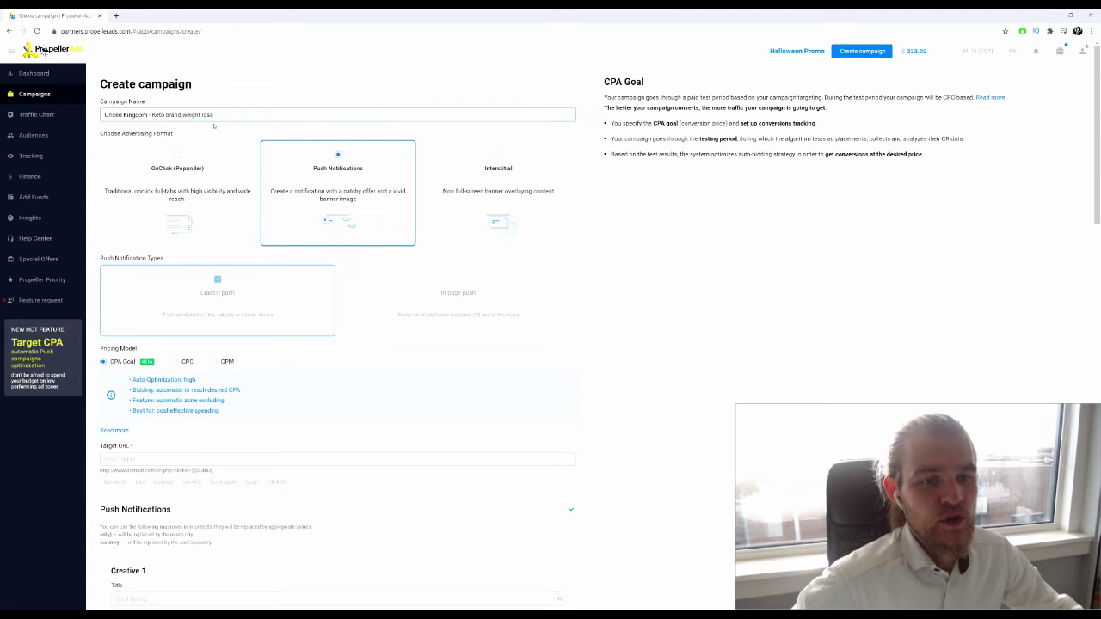
pyautogui.moveTo(226, 115); pyautogui.dragTo(151, 121)
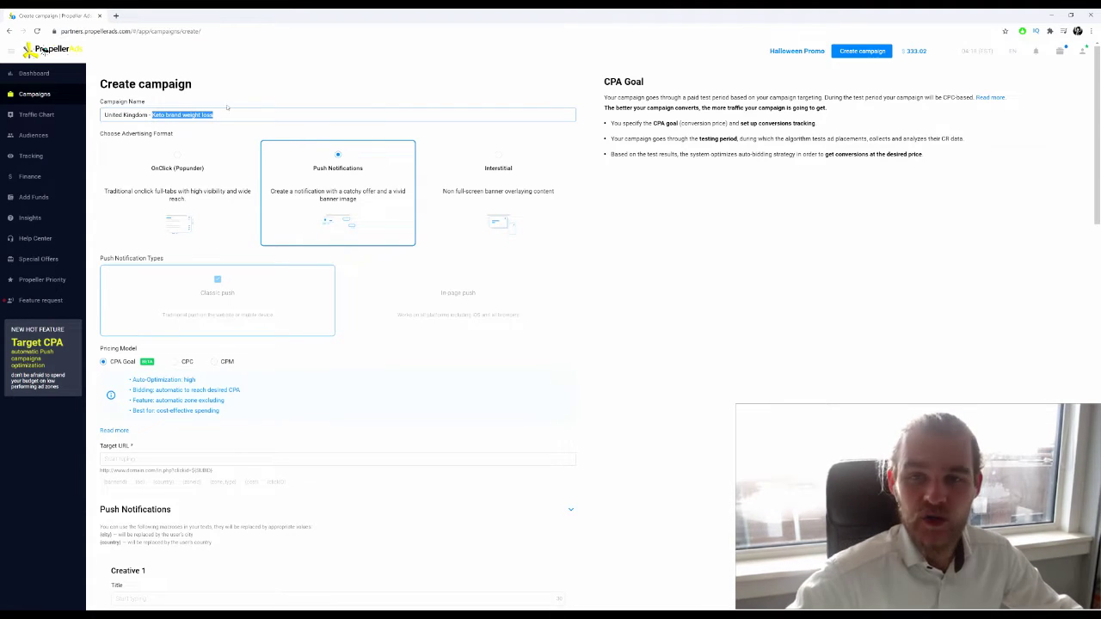
pyautogui.click(292, 97)
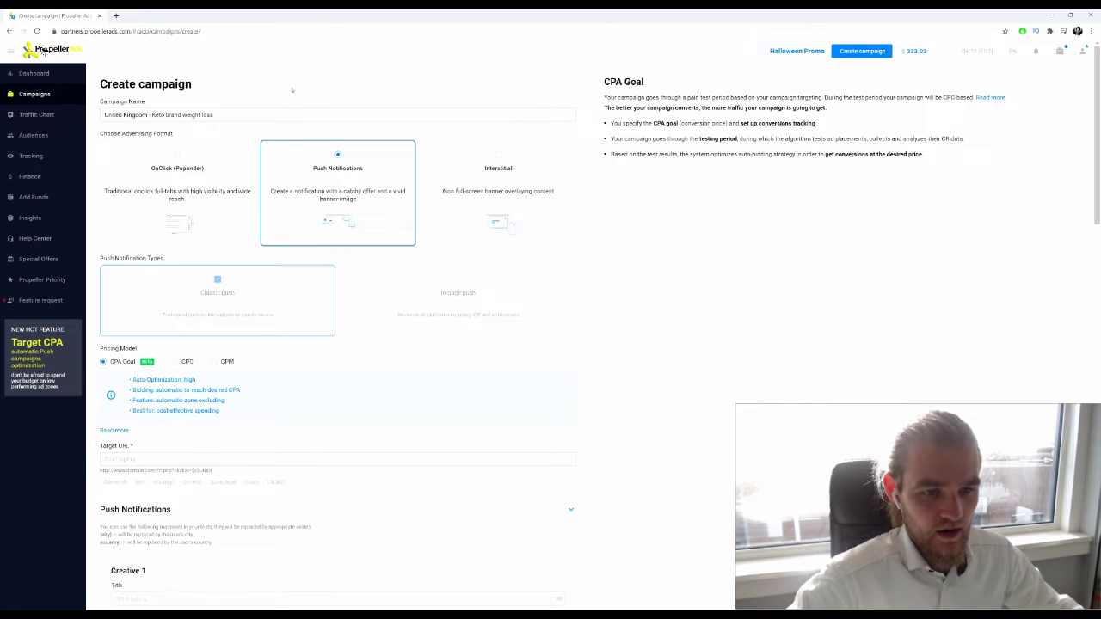
# Paste the ports.rocks tracking link with {clickid} and {subID} macros into Target URL.
pyautogui.scroll(-5, 378, 215)
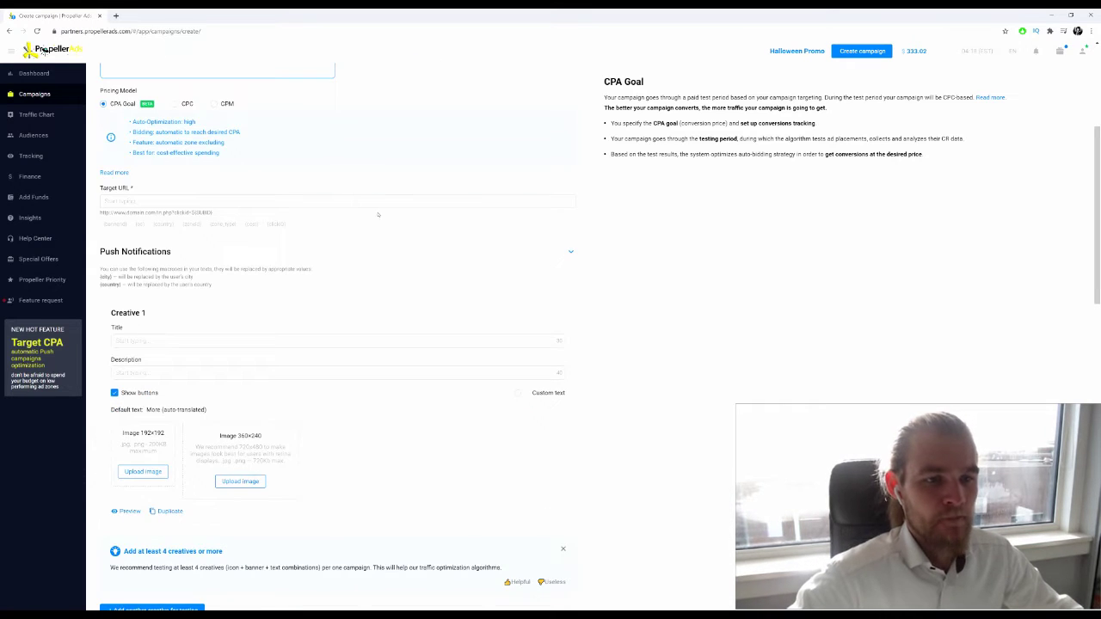
pyautogui.scroll(5, 378, 214)
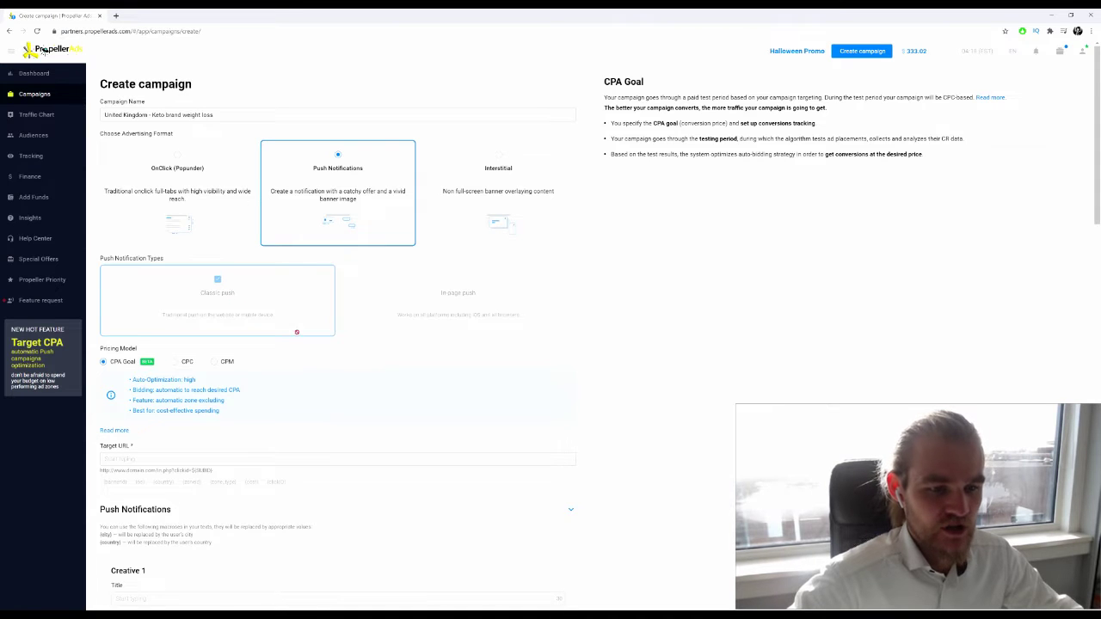
pyautogui.scroll(-3, 142, 266)
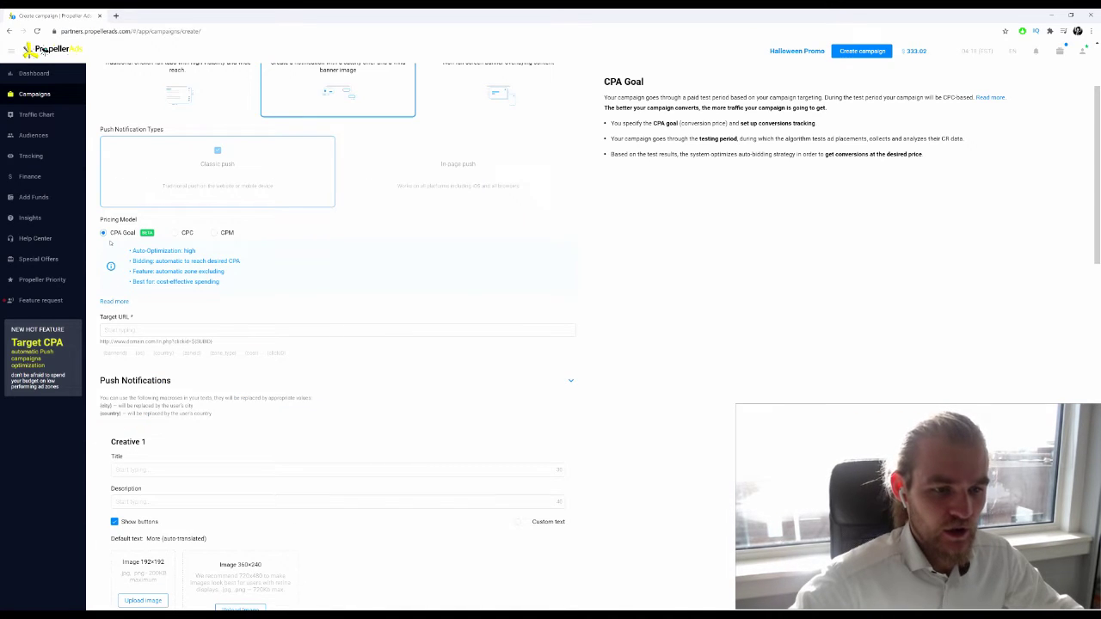
pyautogui.scroll(-2, 257, 258)
pyautogui.click(258, 245)
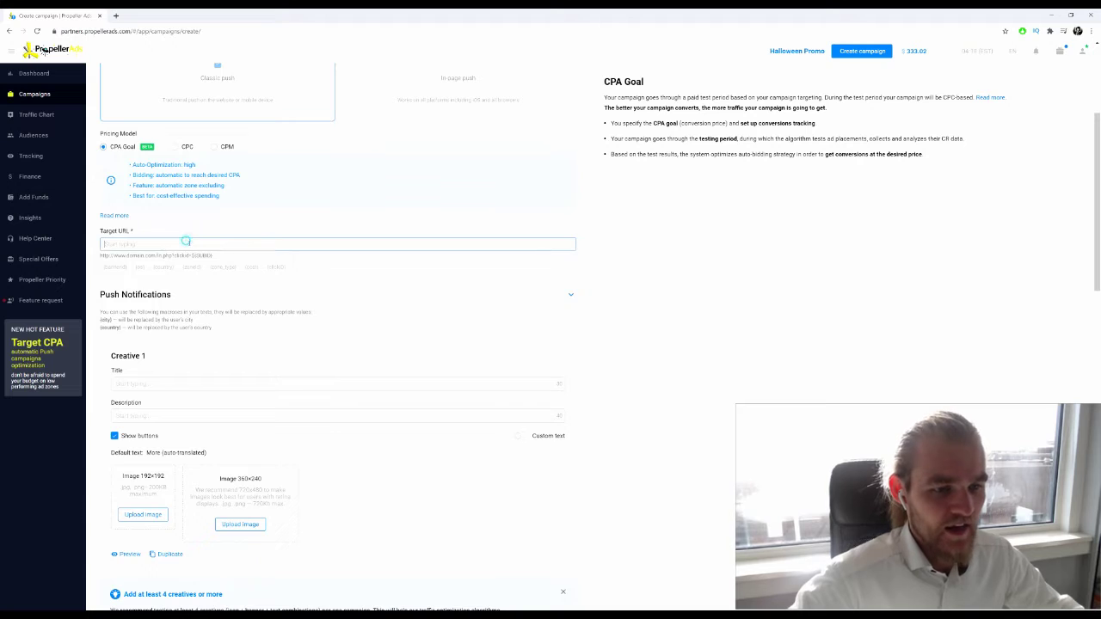
pyautogui.click(301, 218)
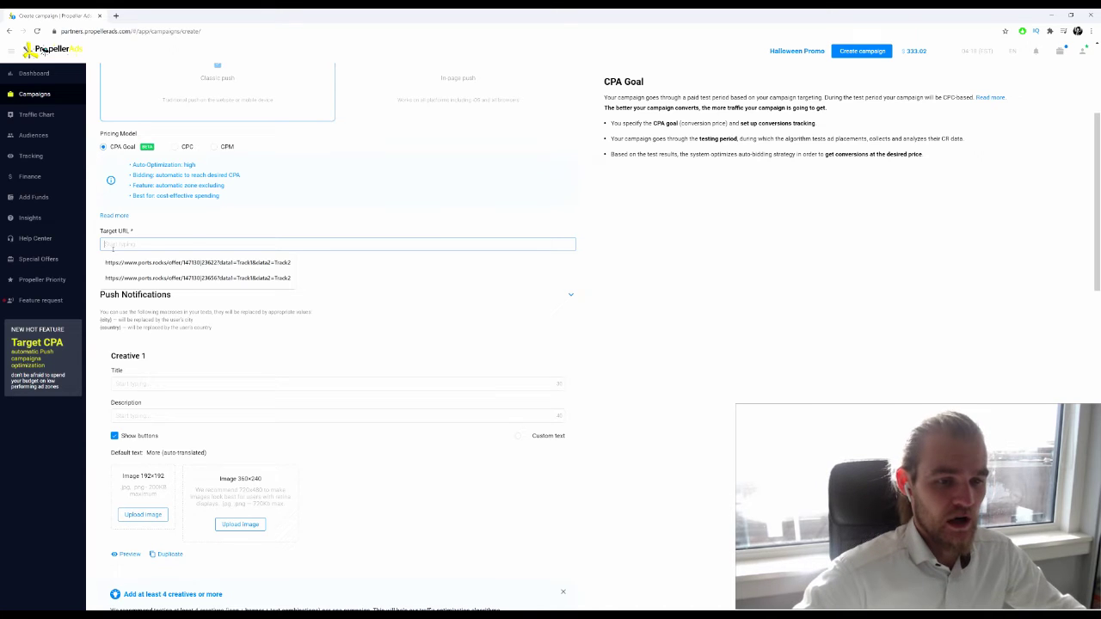
pyautogui.write('https://www.ports.rocks/offer/147130|23622?data1=Track1&data2=Track2&lag={clickid}&website={subID}&placement={sub_subID}')
pyautogui.click(245, 282)
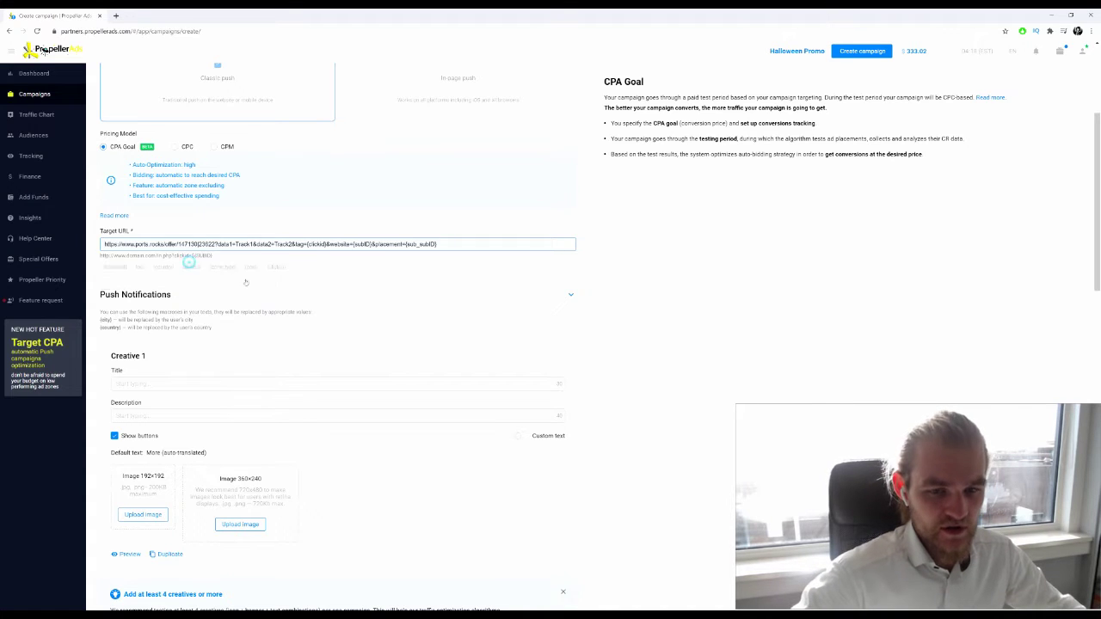
# Put the cursor in Creative 1's Title field, dismissing the autofill suggestions.
pyautogui.scroll(-3, 297, 243)
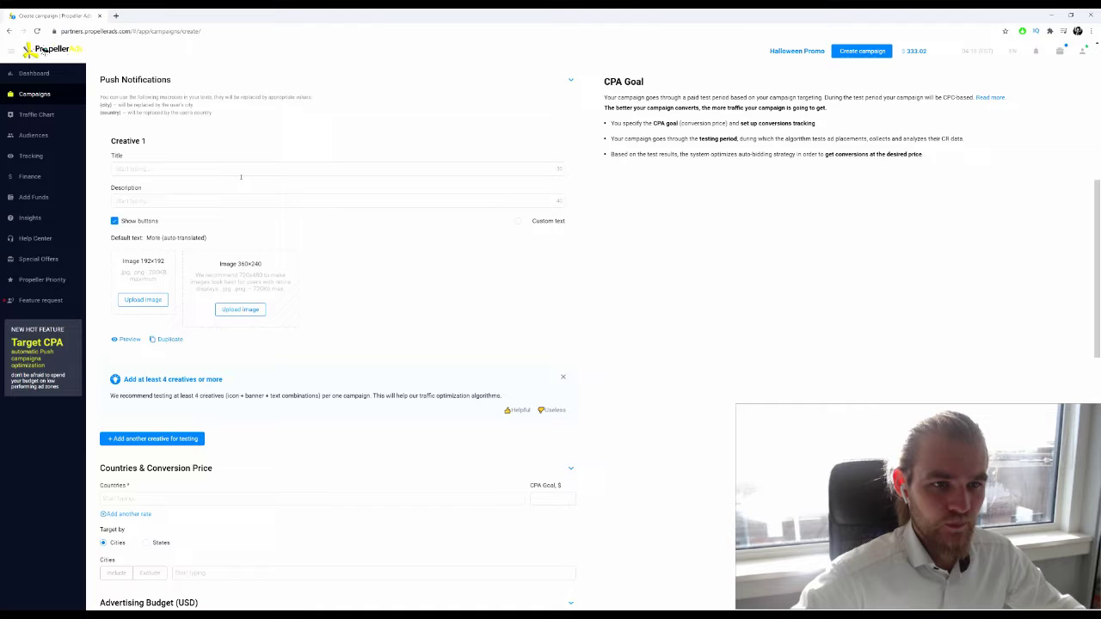
pyautogui.scroll(1, 172, 123)
pyautogui.scroll(-2, 167, 142)
pyautogui.scroll(2, 162, 160)
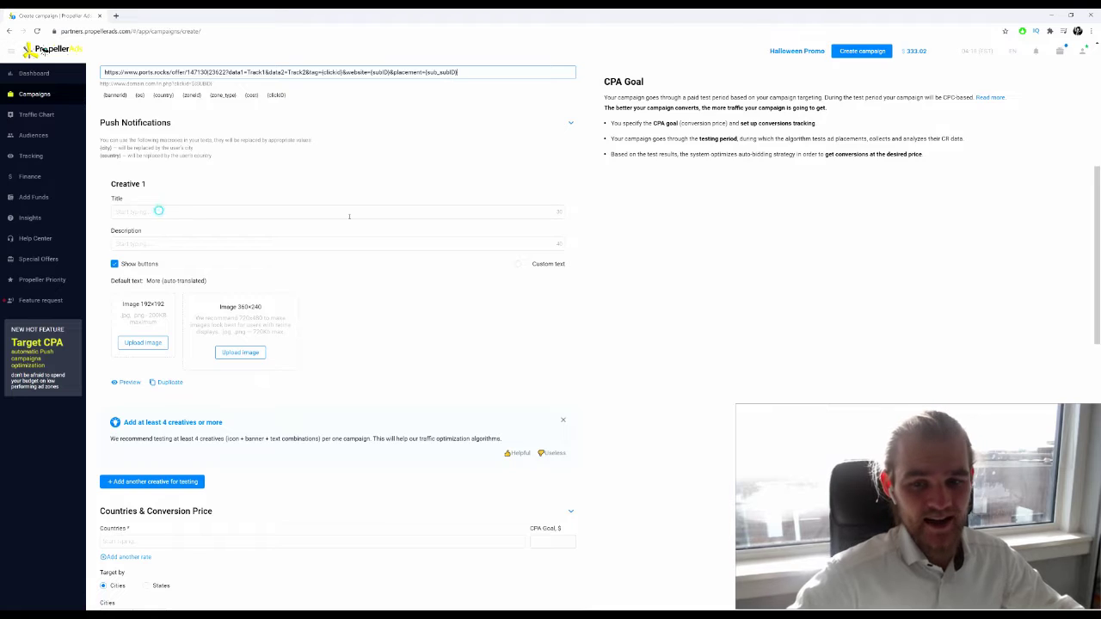
pyautogui.click(349, 212)
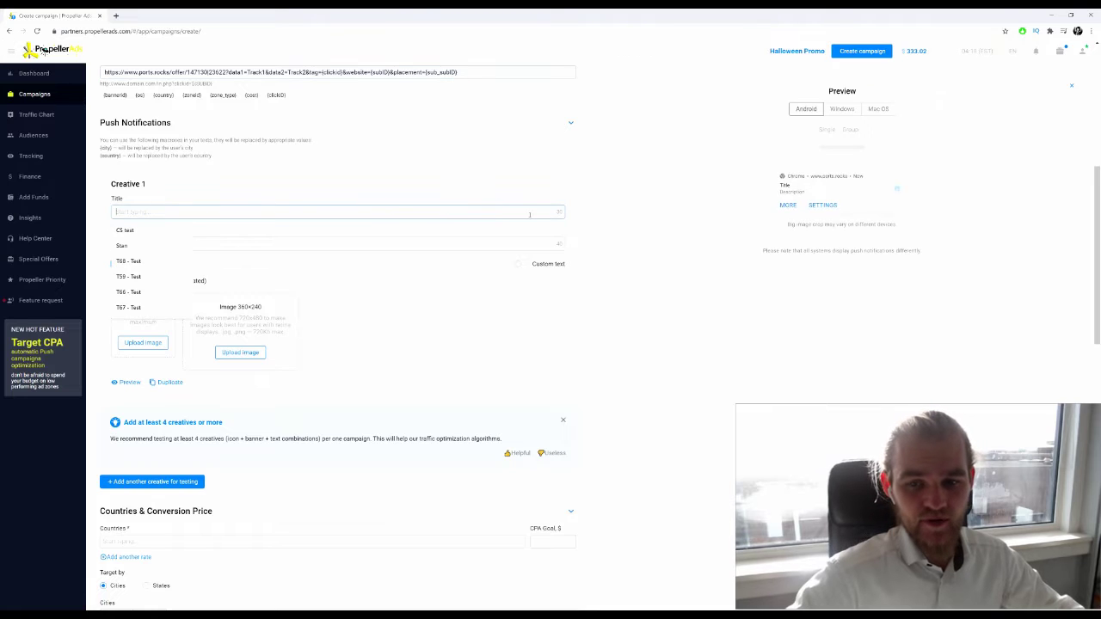
pyautogui.click(421, 243)
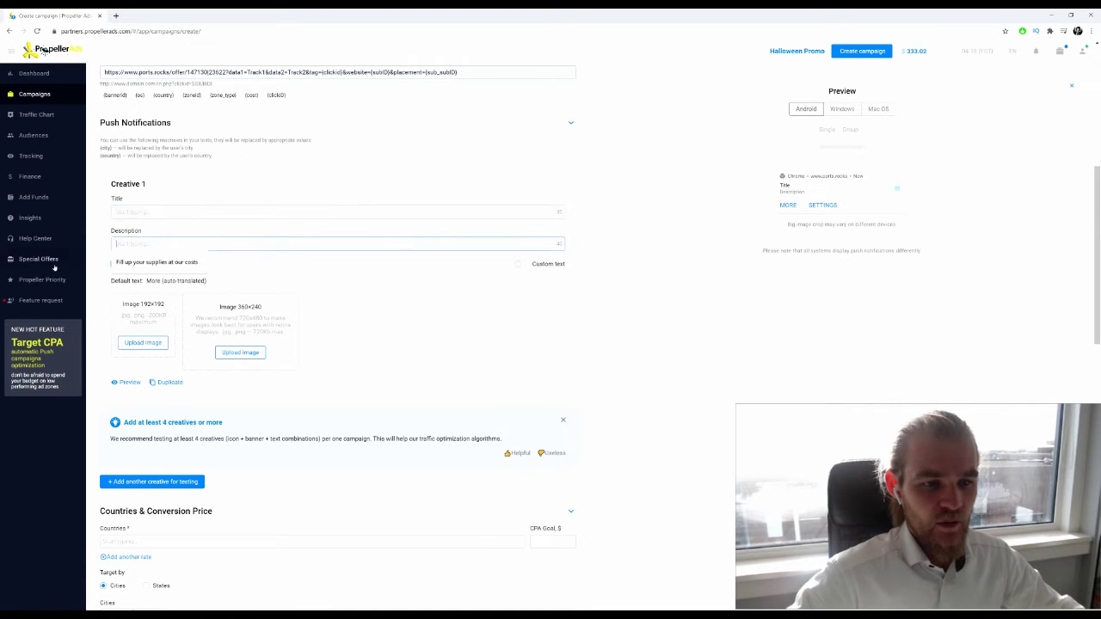
pyautogui.click(568, 248)
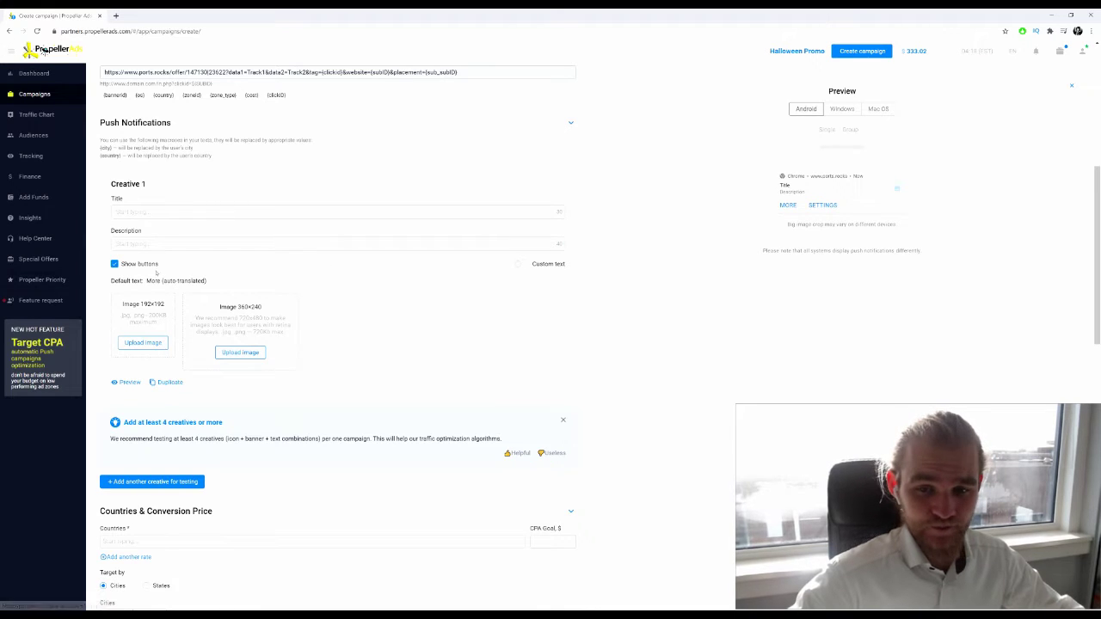
pyautogui.scroll(-1, 428, 250)
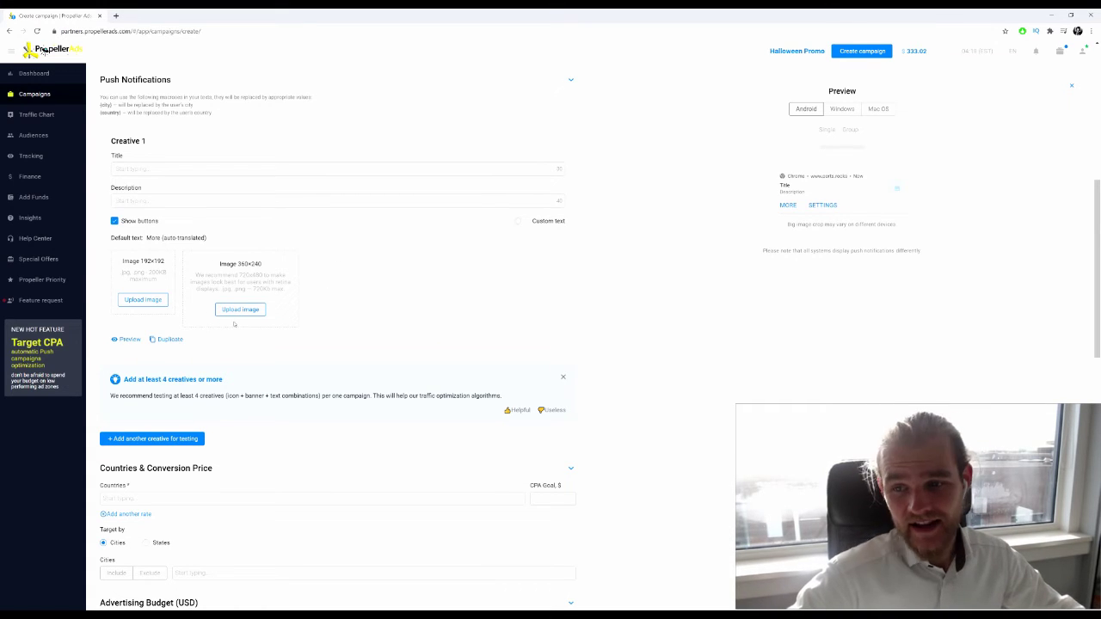
pyautogui.click(160, 173)
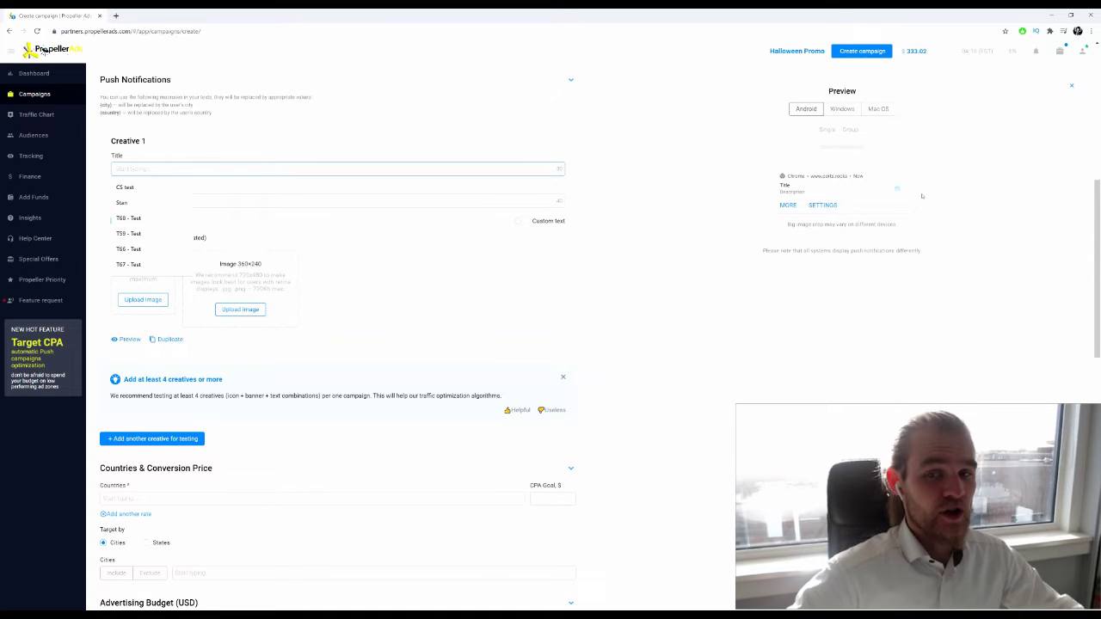
pyautogui.scroll(1, 760, 226)
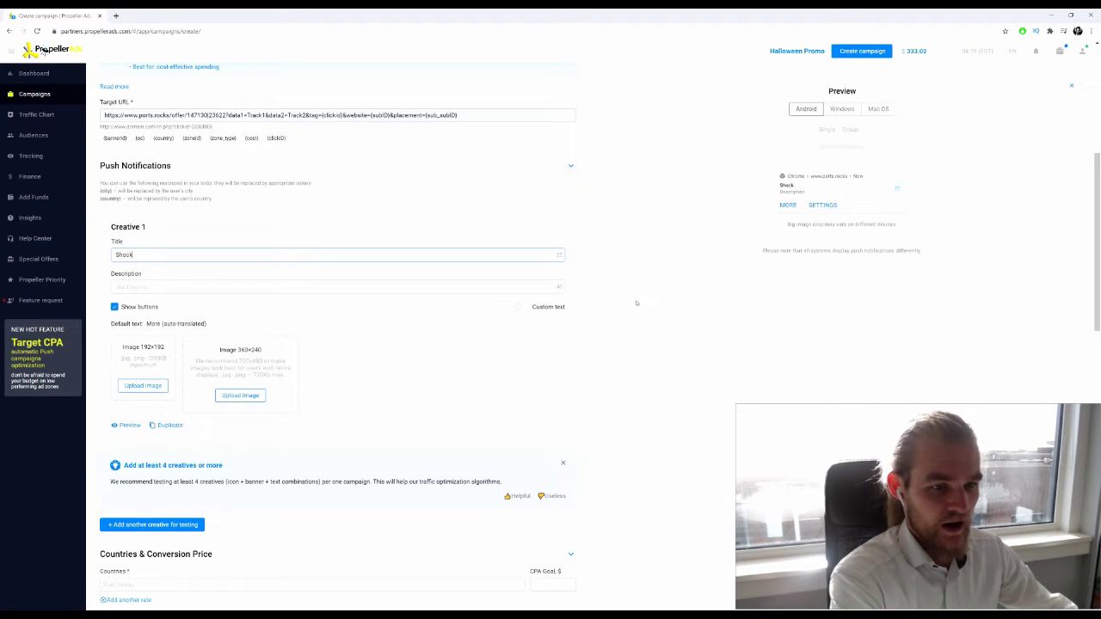
# Correct the title to 'Shocking Weight Loss Results', fixing the spelling and capitalising Weight and Loss.
pyautogui.press('BackSpace')
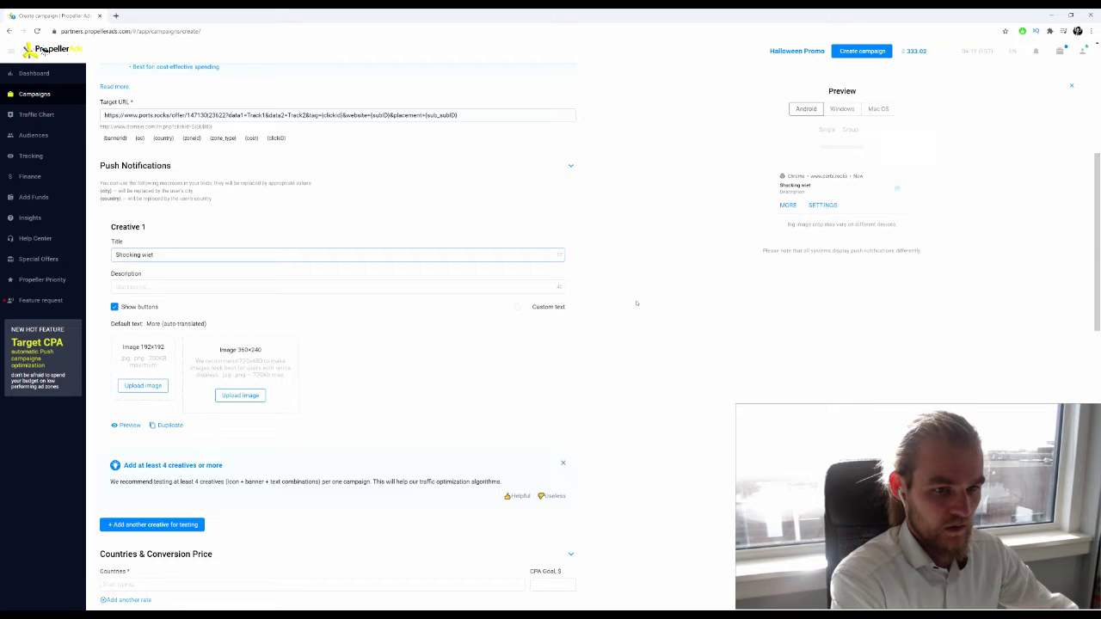
pyautogui.press('BackSpace')
pyautogui.write('eight loss Results')
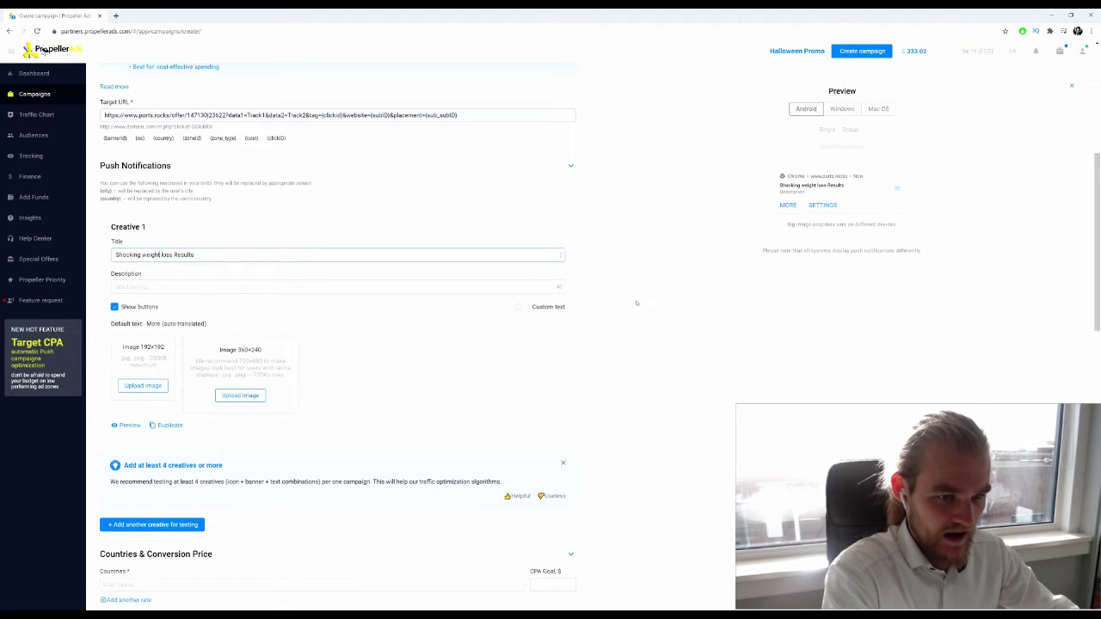
pyautogui.press('Delete')
pyautogui.write('L')
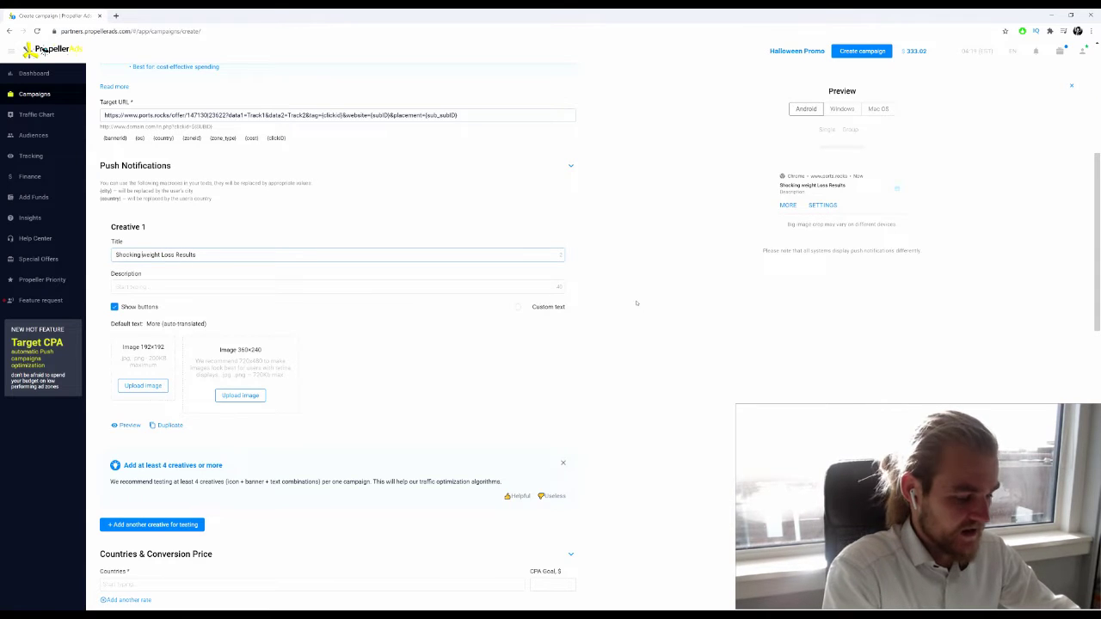
pyautogui.hotkey('ctrl', 'Left')
pyautogui.hotkey('ctrl', 'Left')
pyautogui.press('Delete')
pyautogui.write('W')
# Enter the description 'New Method Makes Losing Weight Easy' and check the preview.
pyautogui.press('Tab')
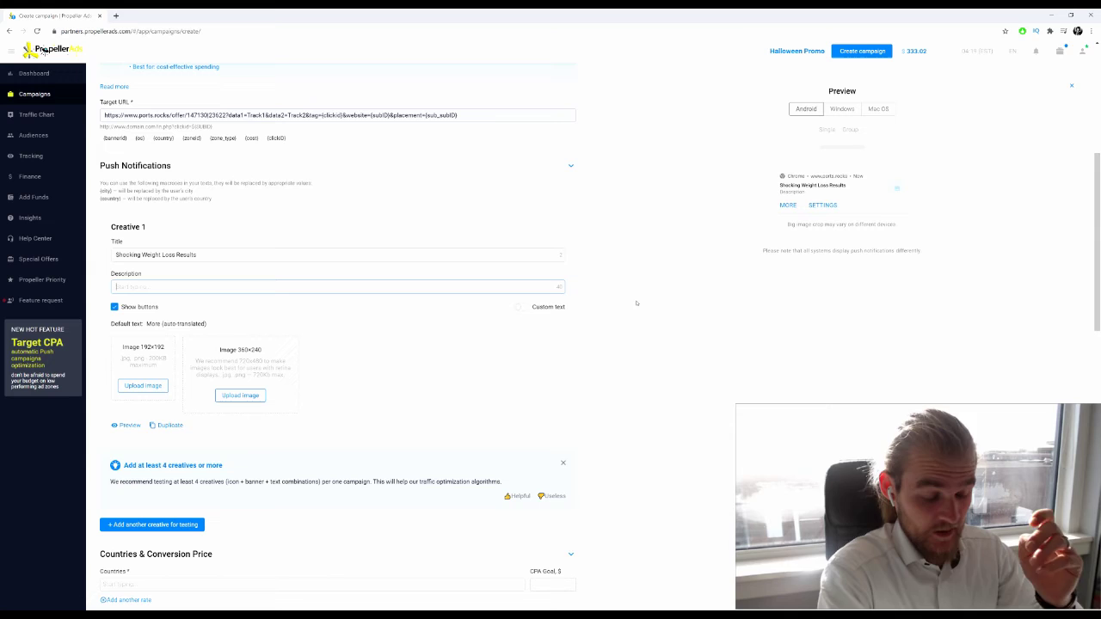
pyautogui.write('New ')
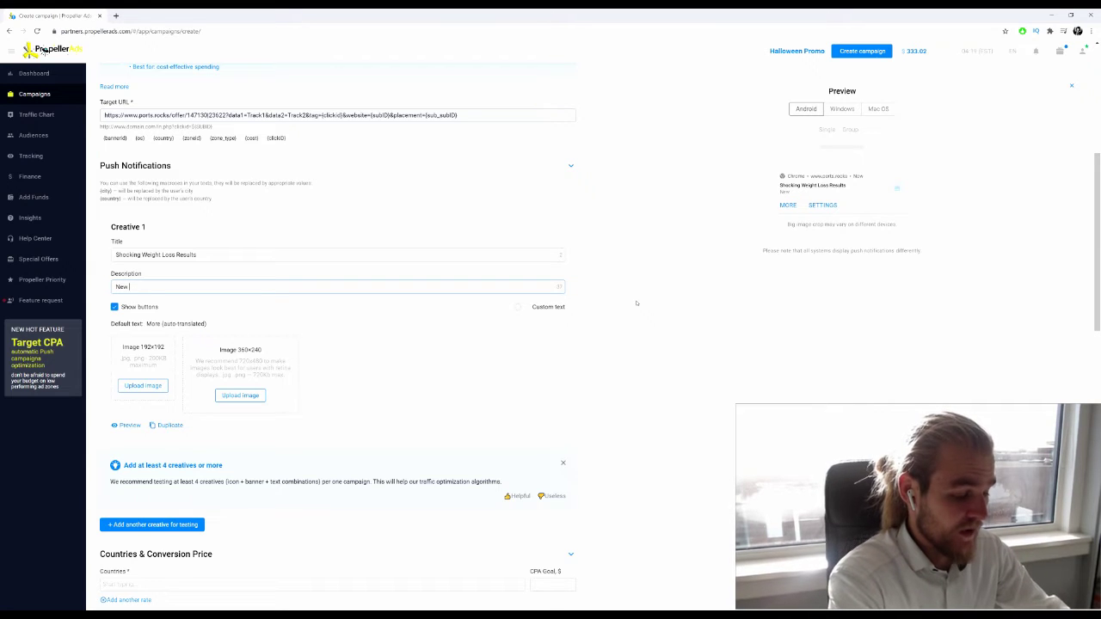
pyautogui.write('Method Makes Losing We')
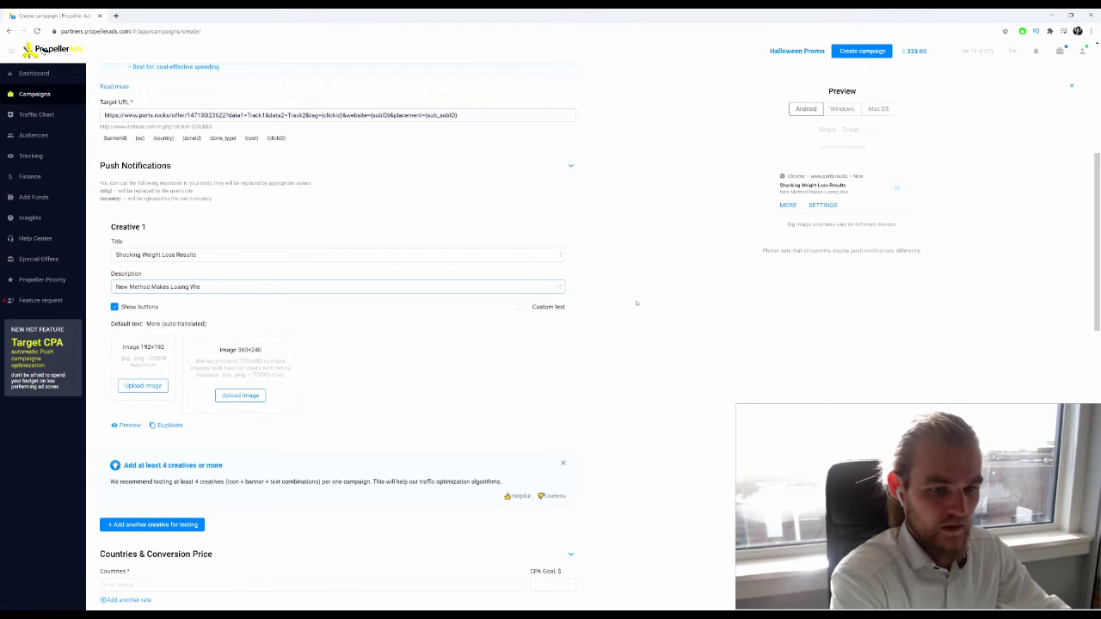
pyautogui.write('ight ea')
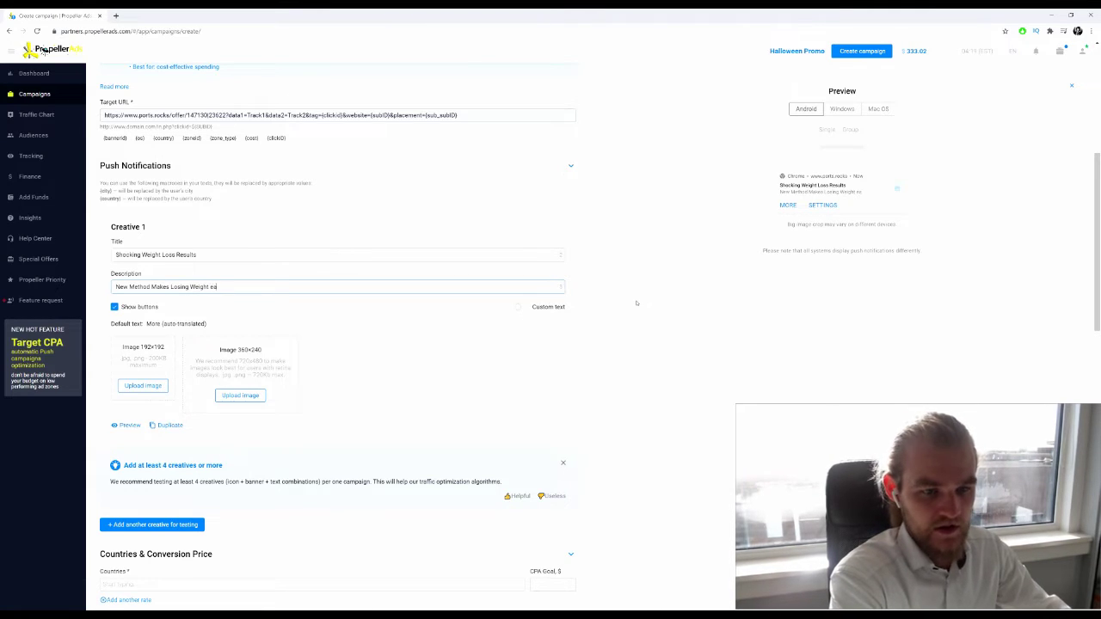
pyautogui.write('asy')
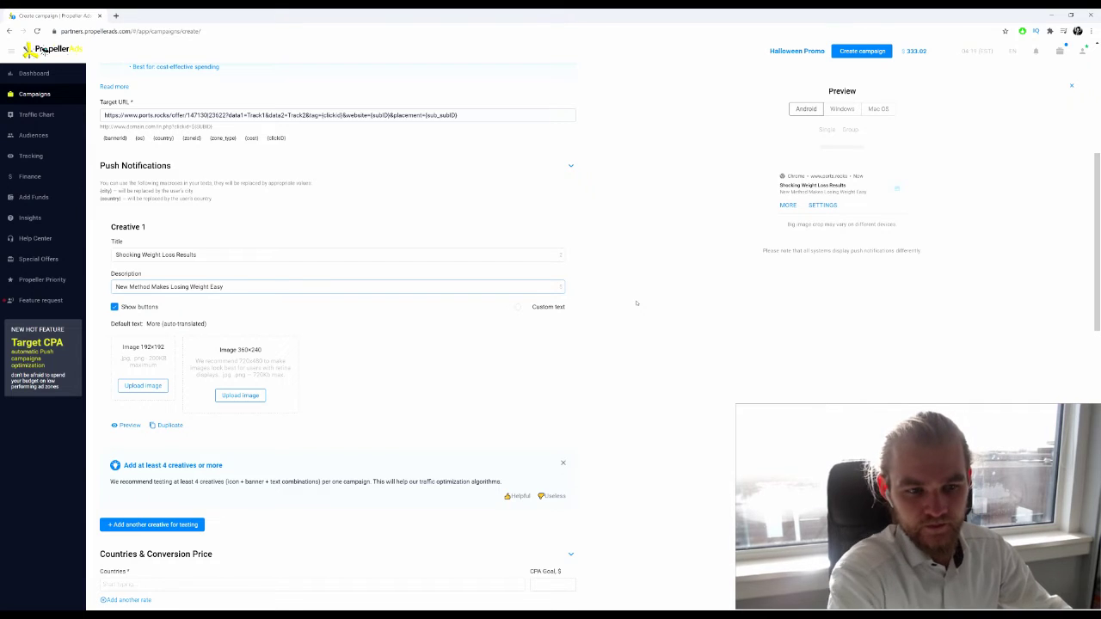
pyautogui.scroll(-1, 637, 303)
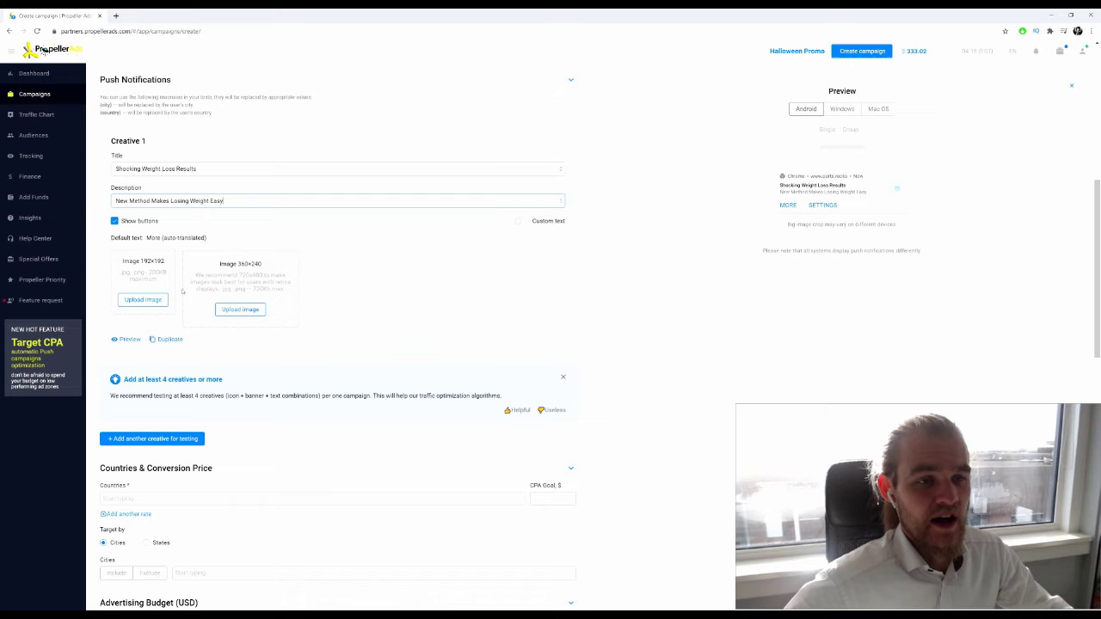
# Load canva.com in a new browser tab.
pyautogui.click(116, 16)
pyautogui.write('canva.com')
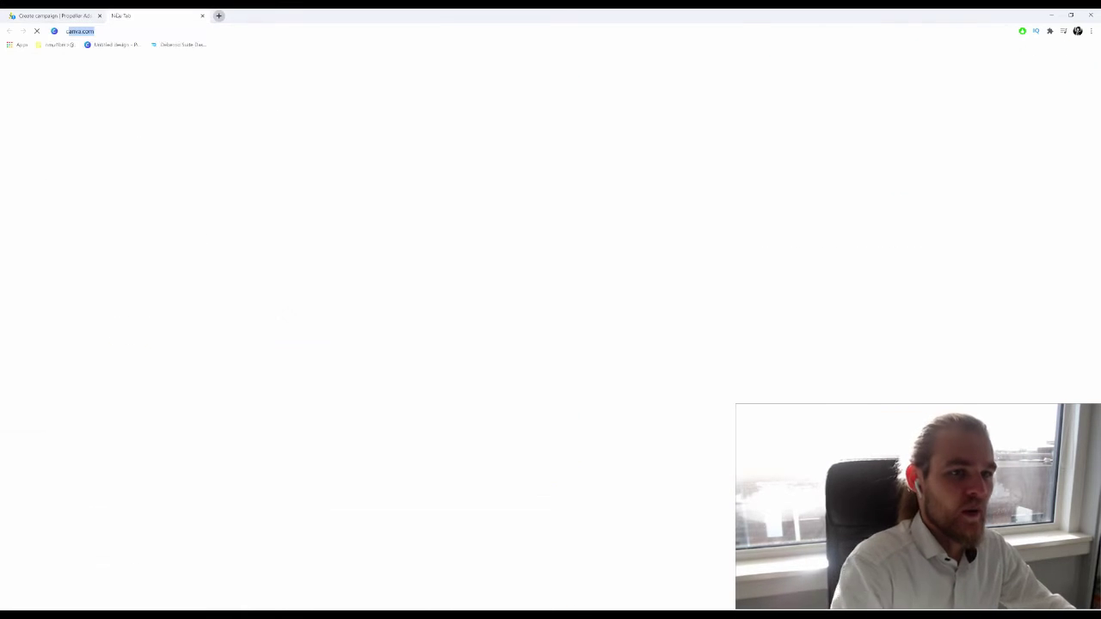
pyautogui.press('Return')
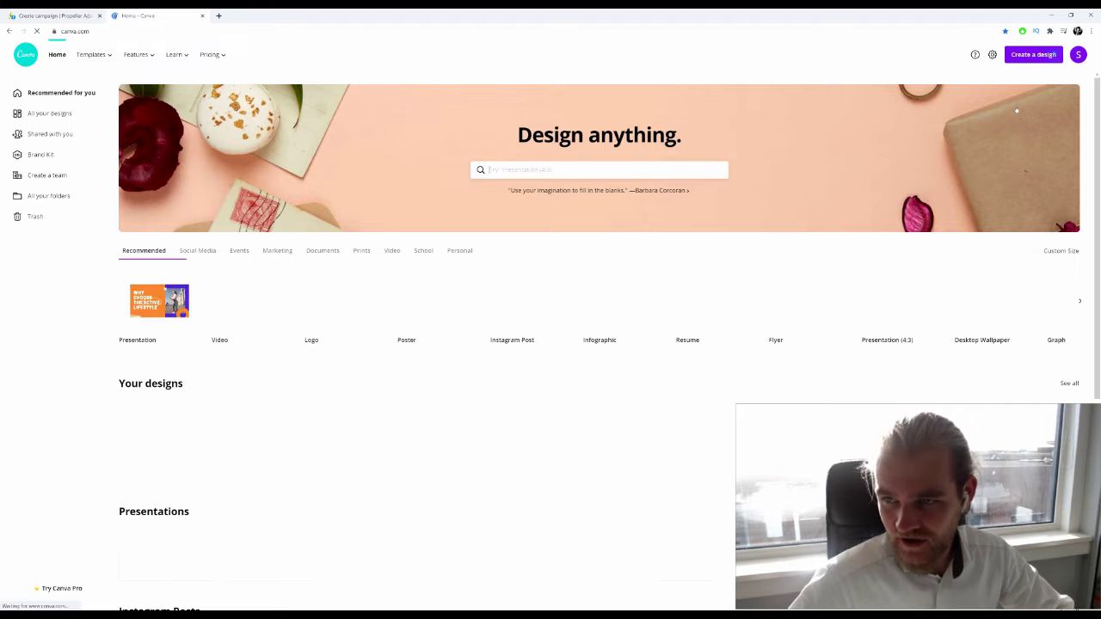
# Create a custom-size Canva design of 1920 × 1920 px.
pyautogui.click(1033, 55)
pyautogui.click(939, 95)
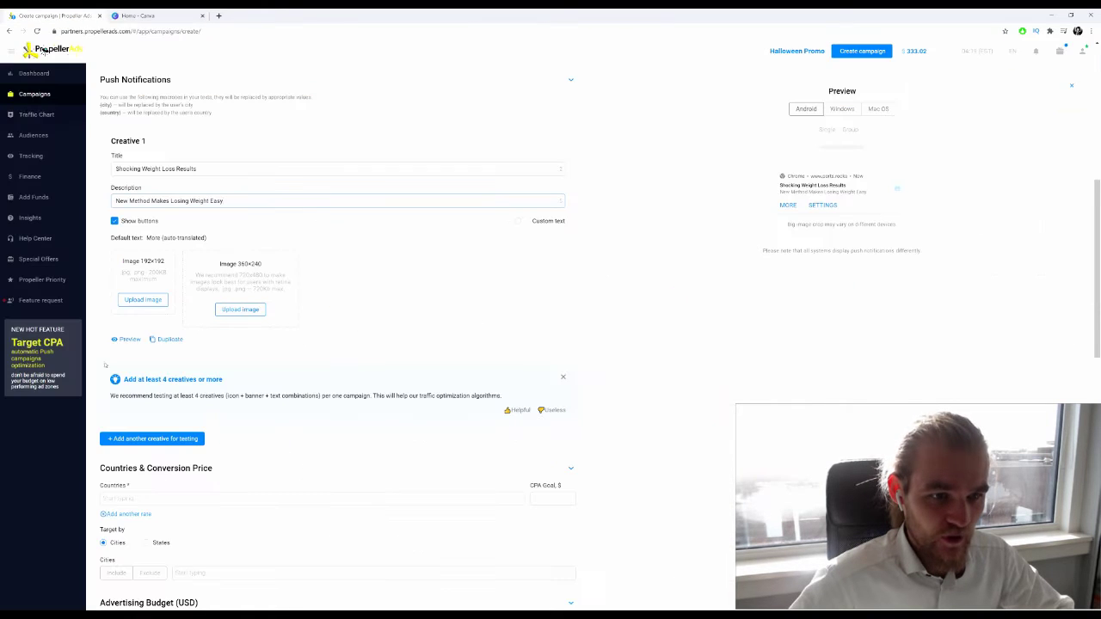
pyautogui.click(51, 15)
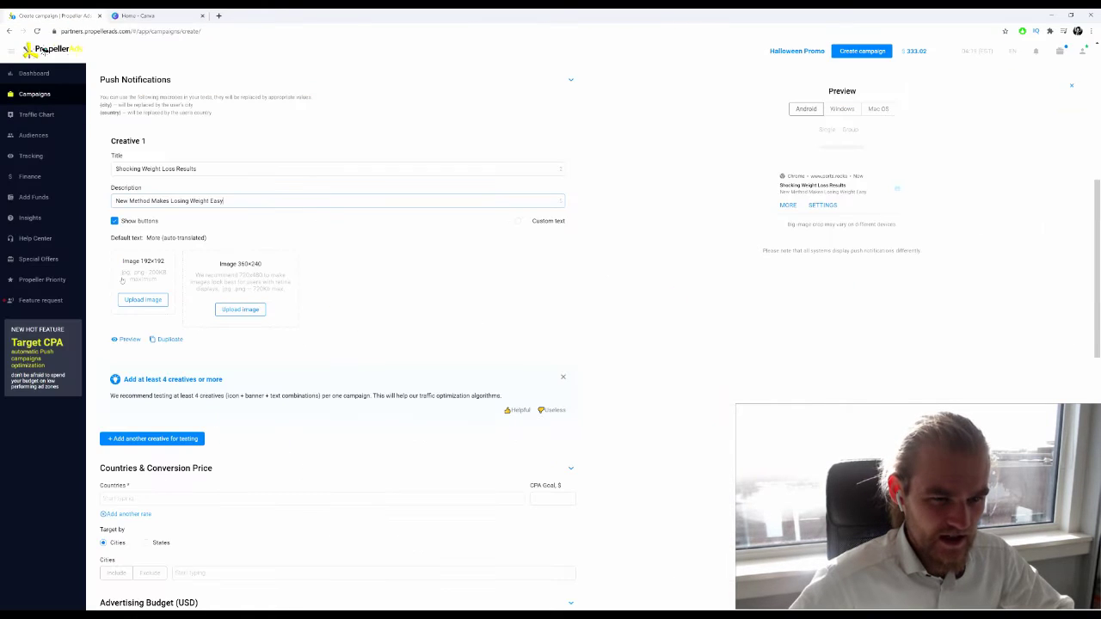
pyautogui.click(138, 16)
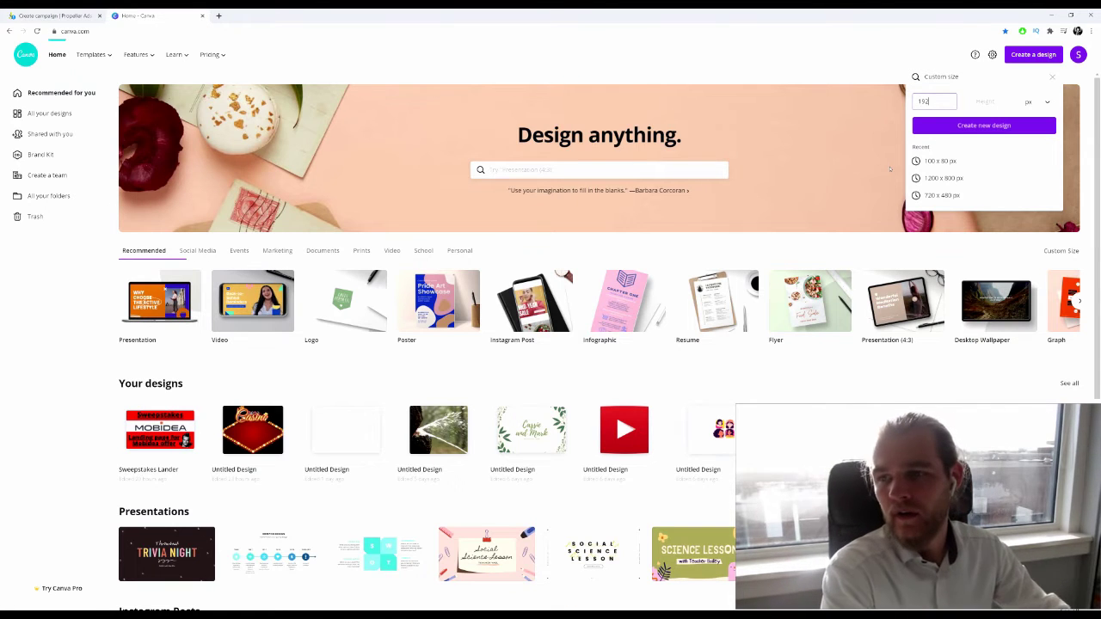
pyautogui.write('0')
pyautogui.press('Tab')
pyautogui.write('1920')
pyautogui.press('Return')
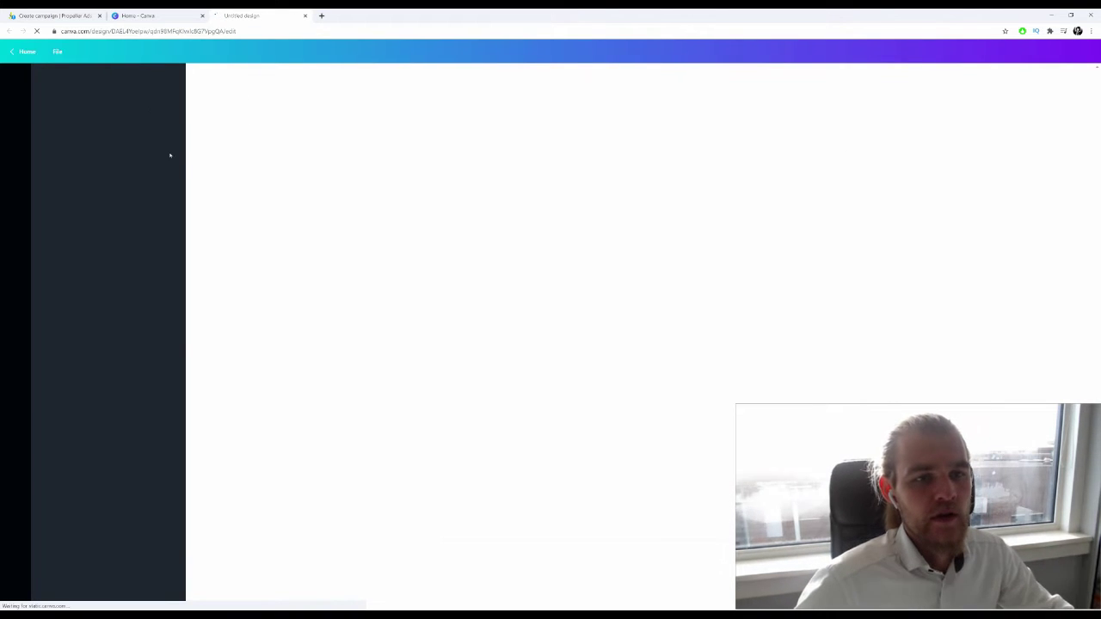
# Search Google for 'health' in a new tab.
pyautogui.click(321, 15)
pyautogui.write('g')
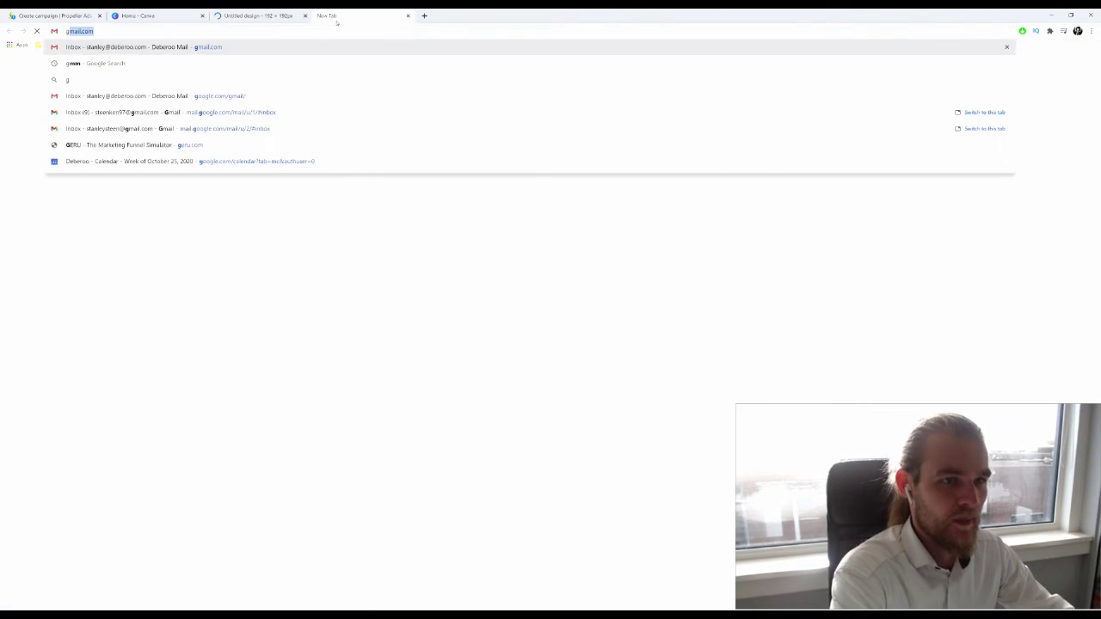
pyautogui.press('Escape')
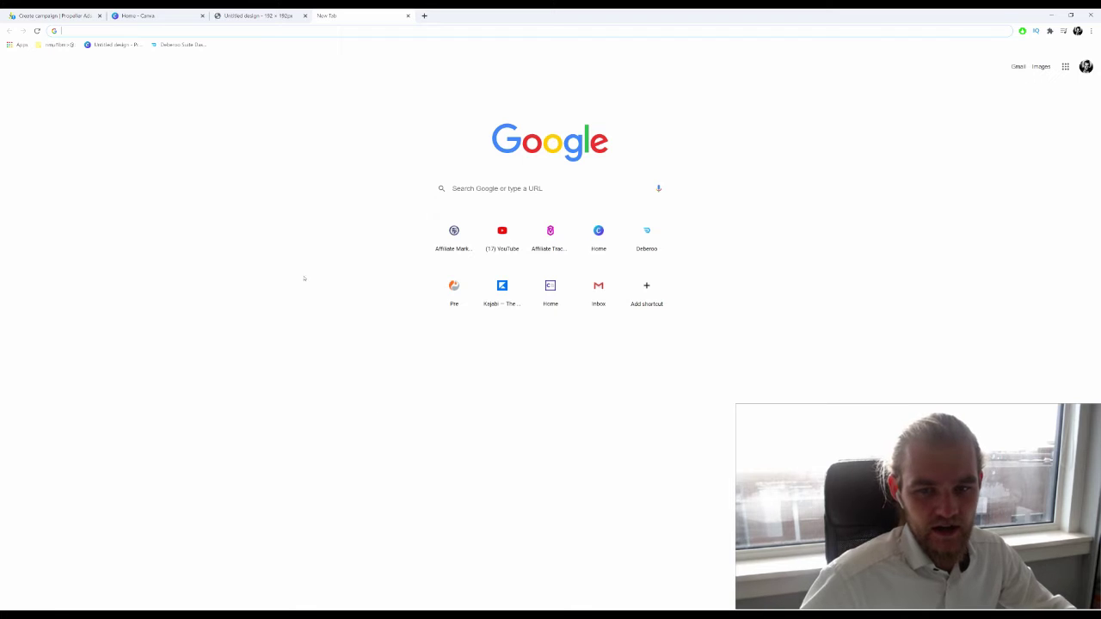
pyautogui.click(627, 187)
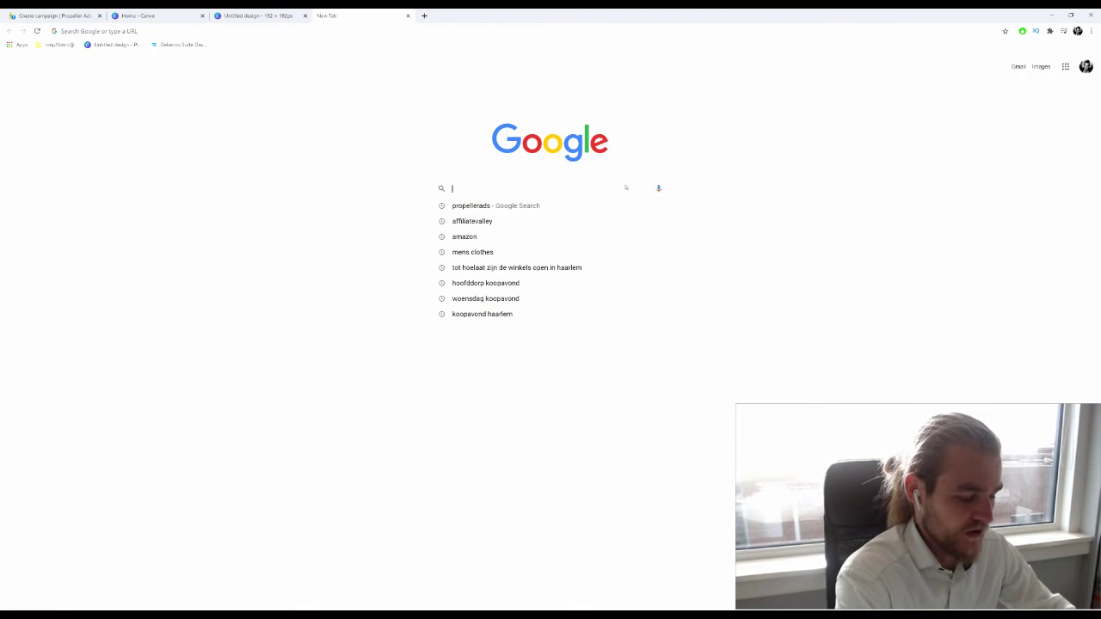
pyautogui.write('health')
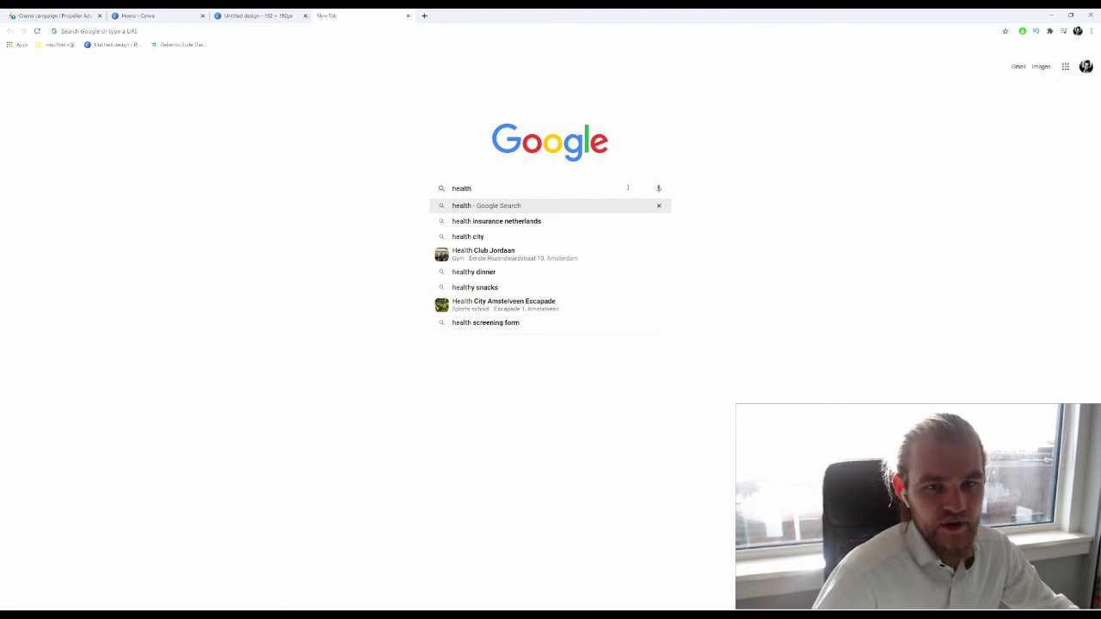
pyautogui.press('Return')
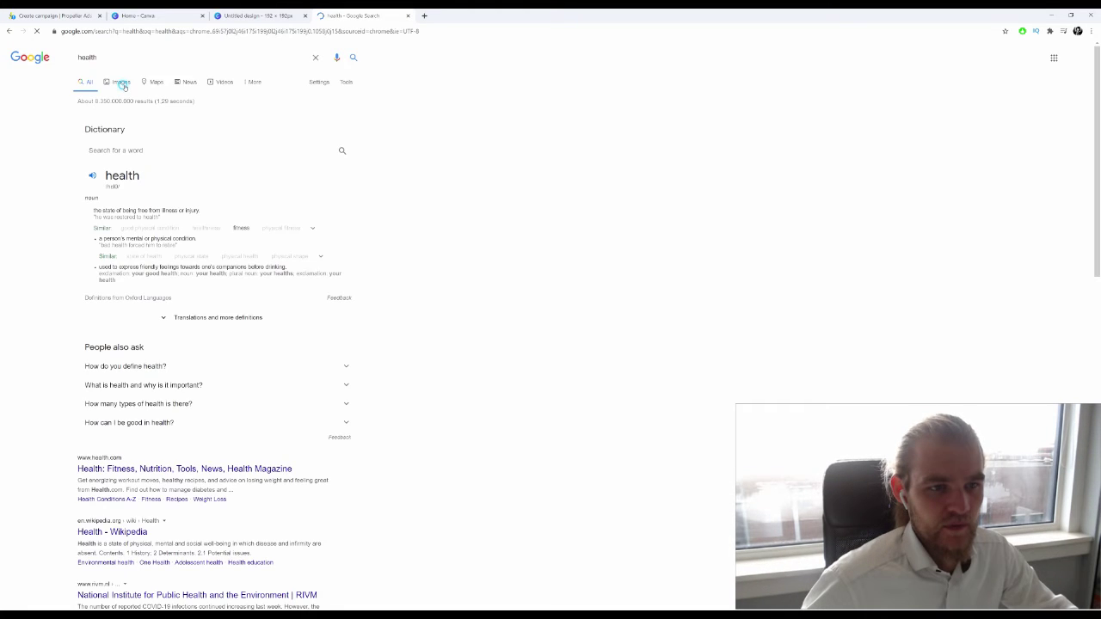
# Find the Livv Health logo in the image results and save it to the computer.
pyautogui.click(121, 83)
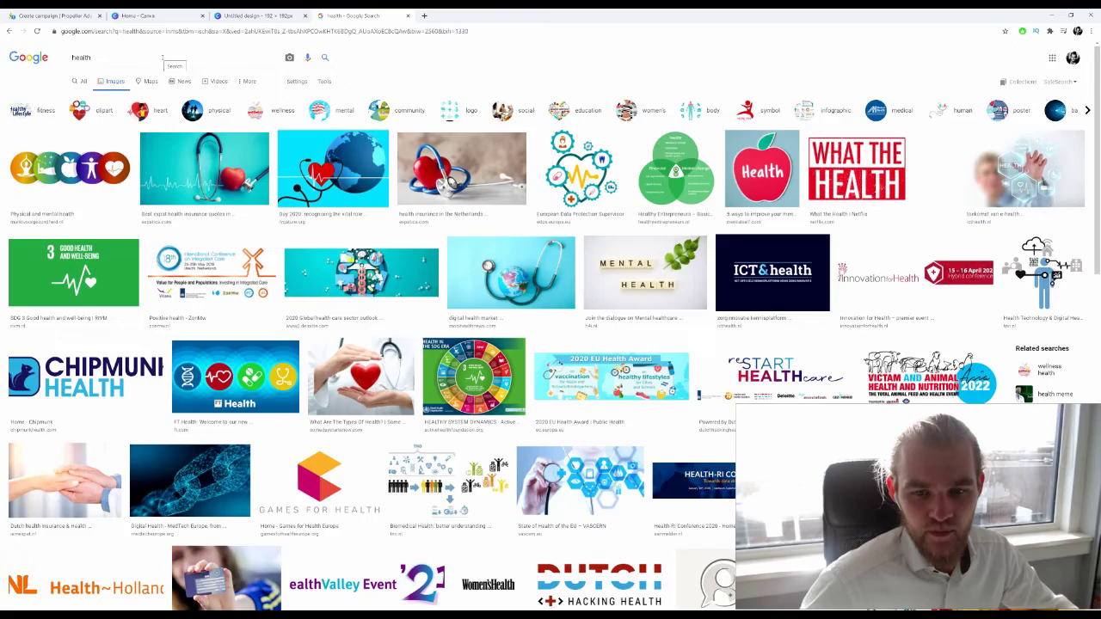
pyautogui.scroll(-3, 283, 376)
pyautogui.scroll(-5, 282, 376)
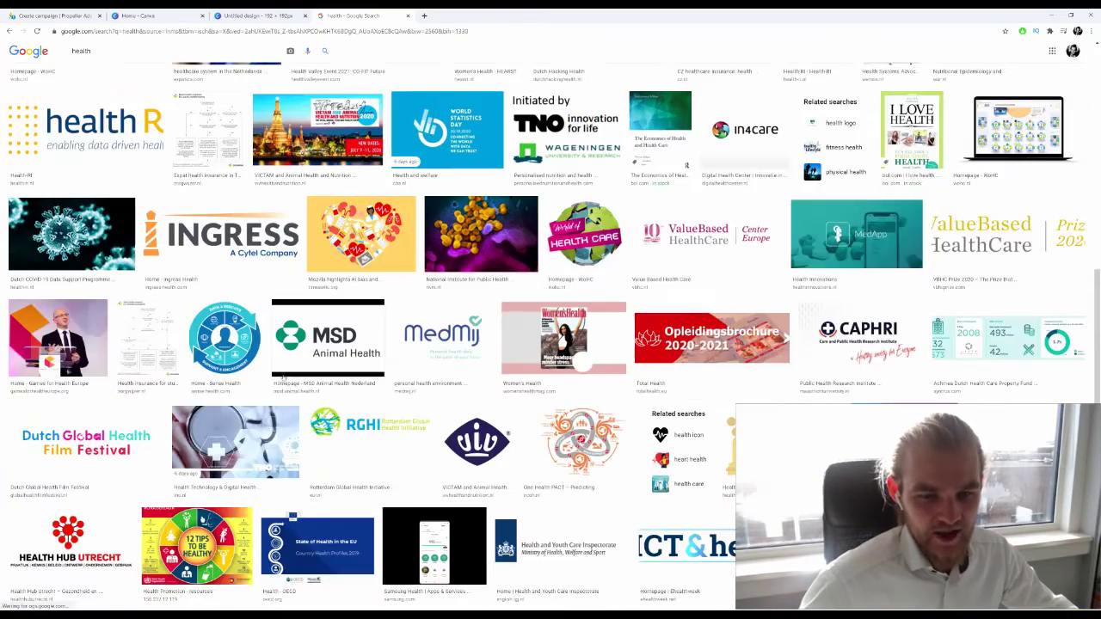
pyautogui.scroll(-3, 282, 376)
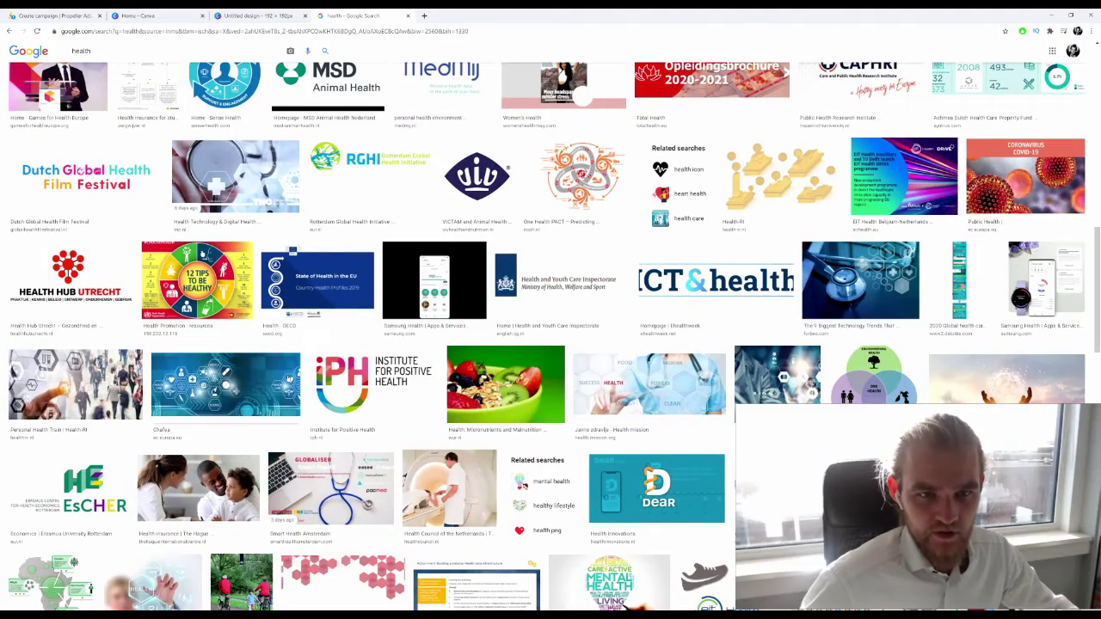
pyautogui.scroll(-5, 402, 322)
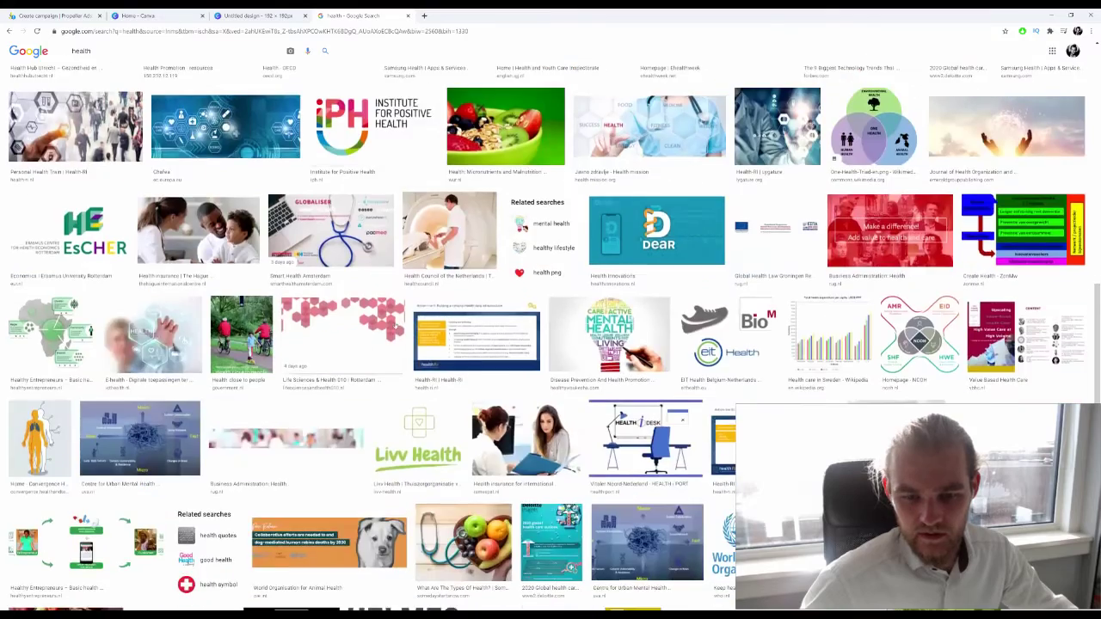
pyautogui.scroll(-1, 404, 320)
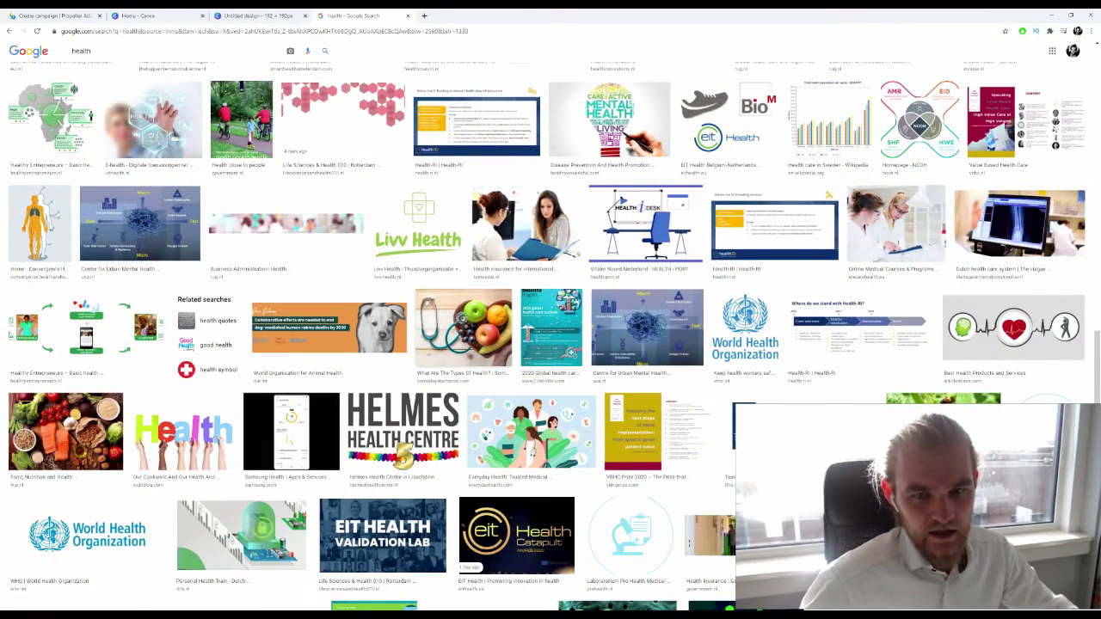
pyautogui.click(418, 225)
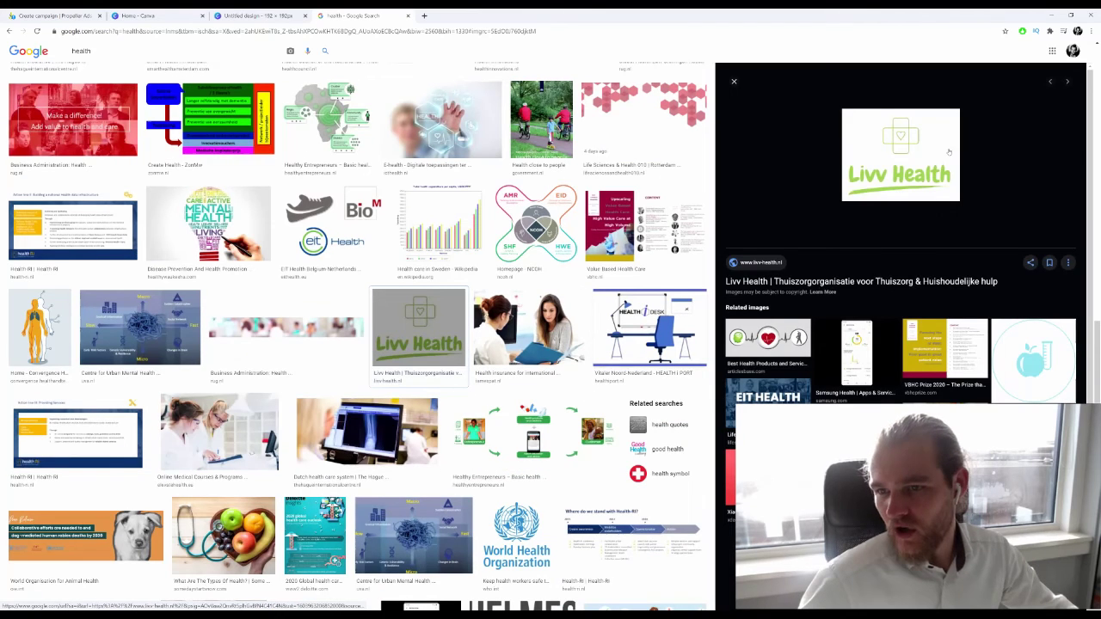
pyautogui.rightClick(892, 147)
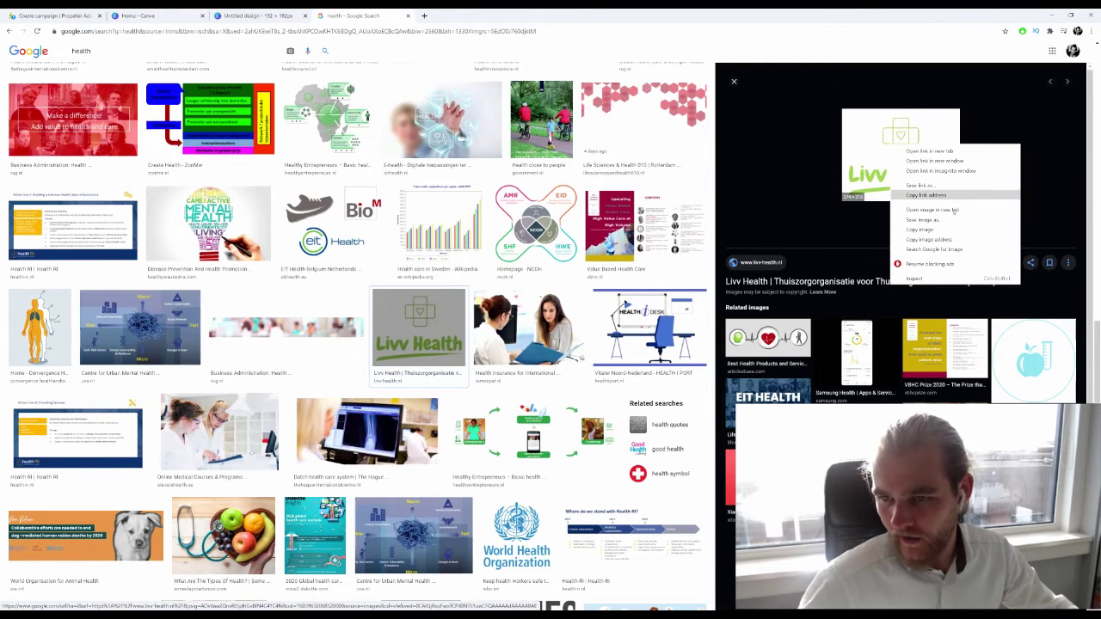
pyautogui.click(955, 219)
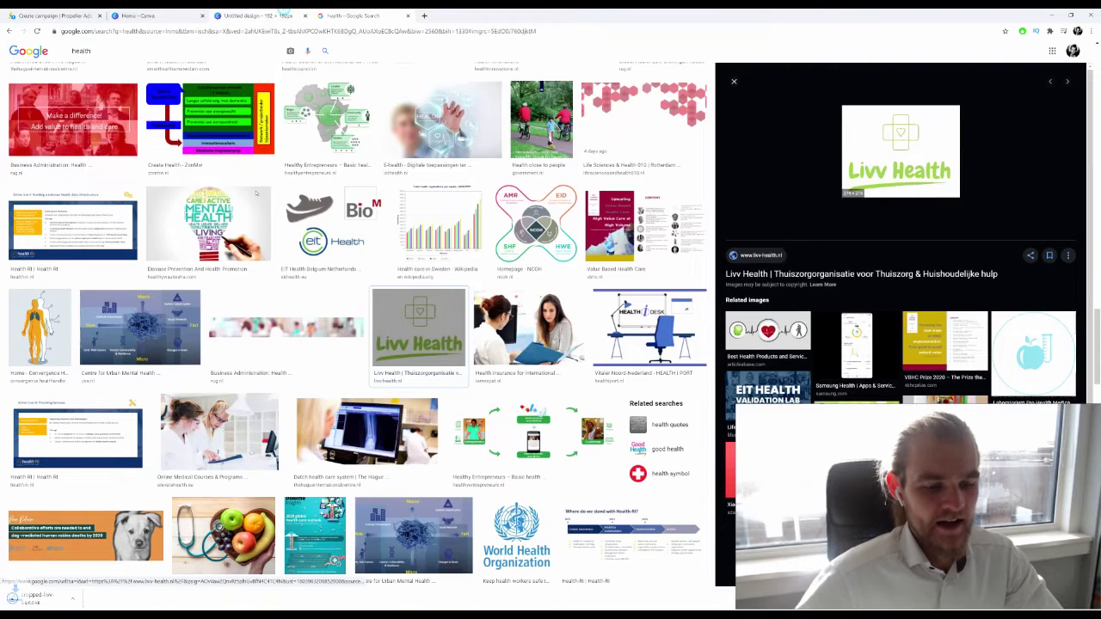
# Upload the saved Livv Health logo to Canva and place it on the page.
pyautogui.click(258, 15)
pyautogui.moveTo(47, 598); pyautogui.dragTo(47, 260)
pyautogui.click(44, 125)
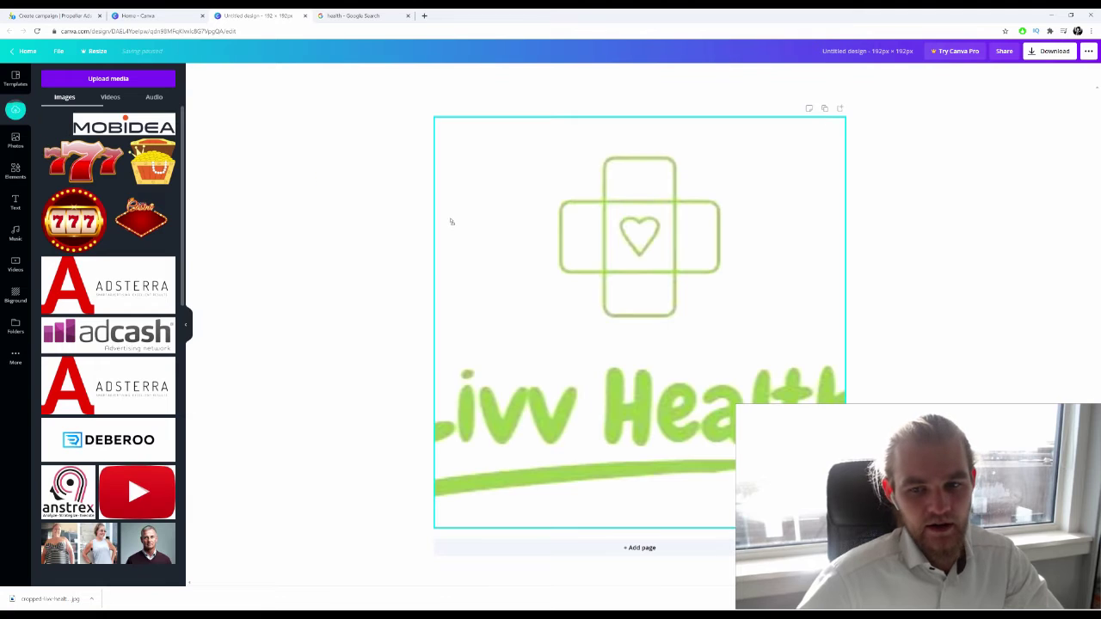
# Crop the logo to its cross-and-heart icon, then delete it from the page.
pyautogui.click(467, 462)
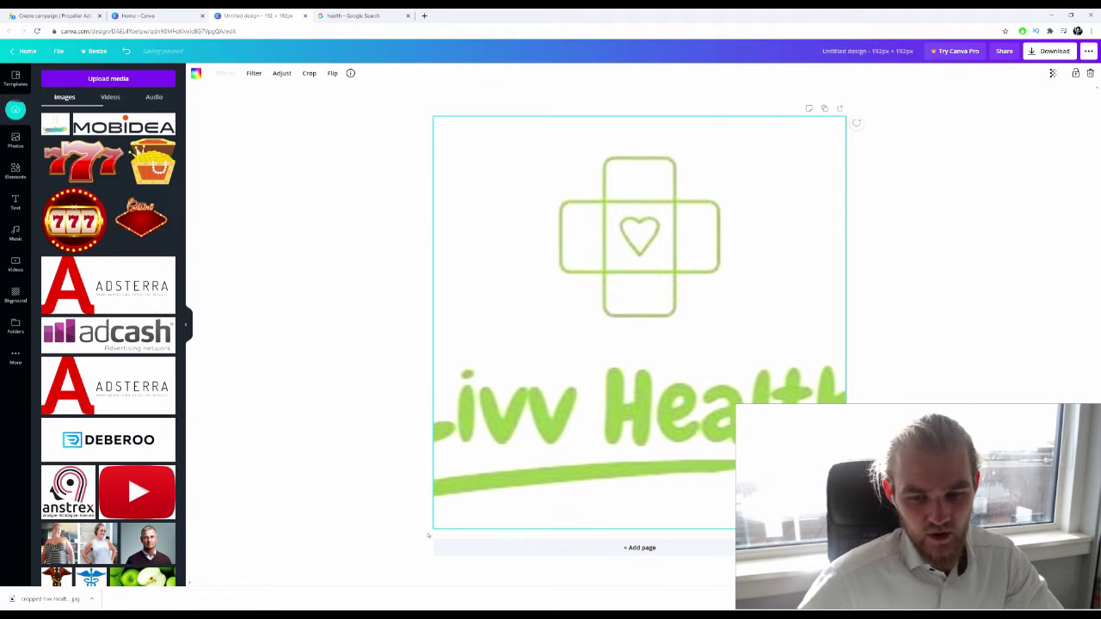
pyautogui.doubleClick(634, 250)
pyautogui.moveTo(660, 272); pyautogui.dragTo(637, 272)
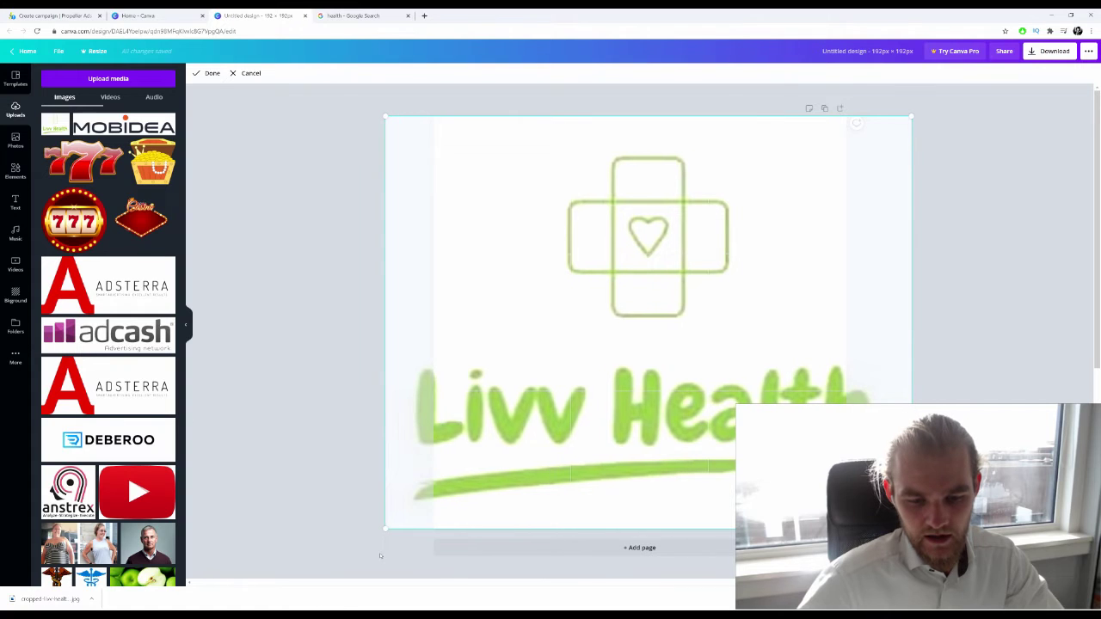
pyautogui.moveTo(385, 530); pyautogui.dragTo(215, 613)
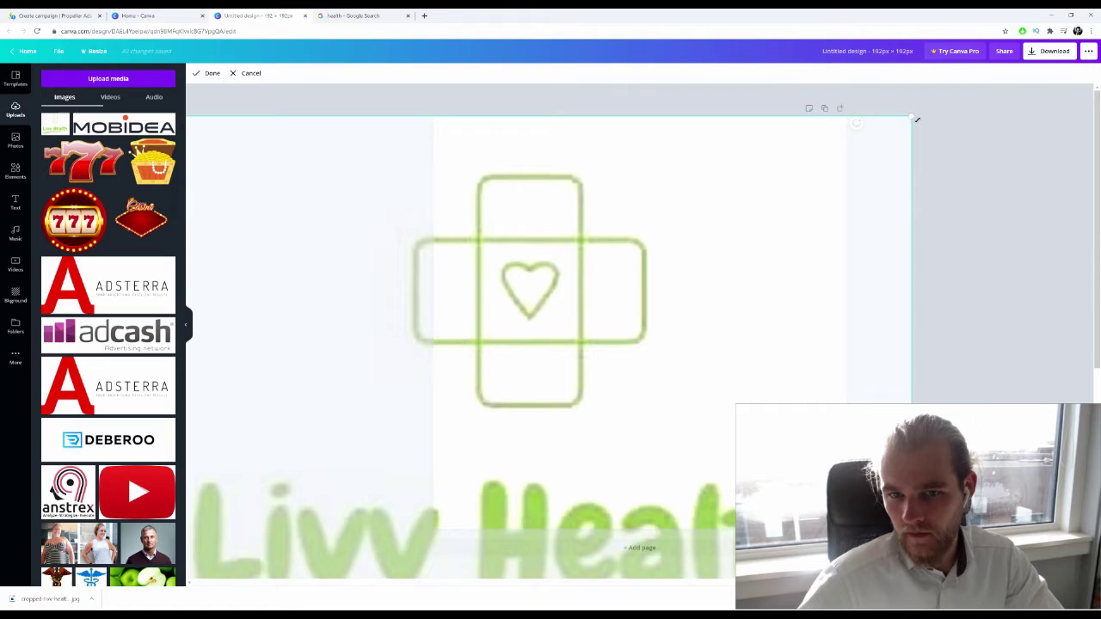
pyautogui.moveTo(917, 119); pyautogui.dragTo(1069, 4)
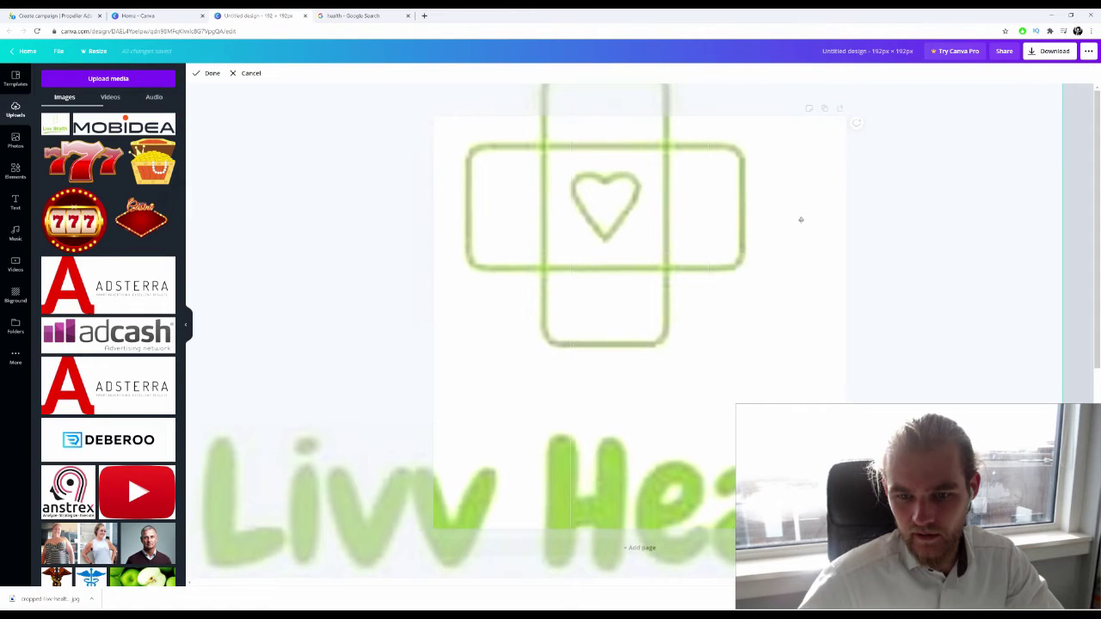
pyautogui.moveTo(711, 351); pyautogui.dragTo(744, 468)
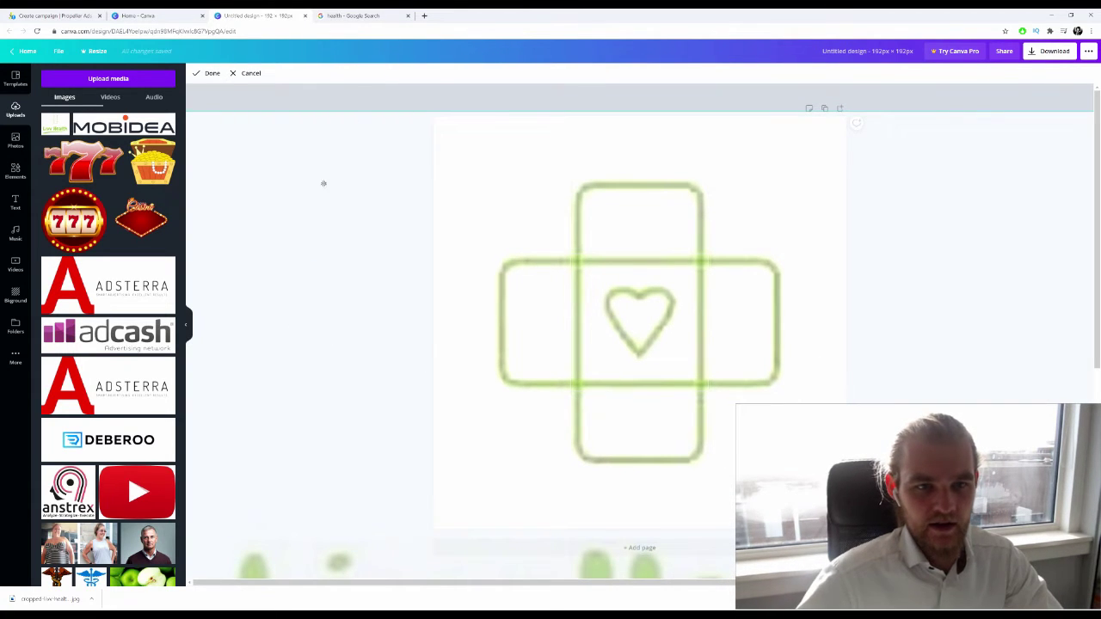
pyautogui.click(213, 74)
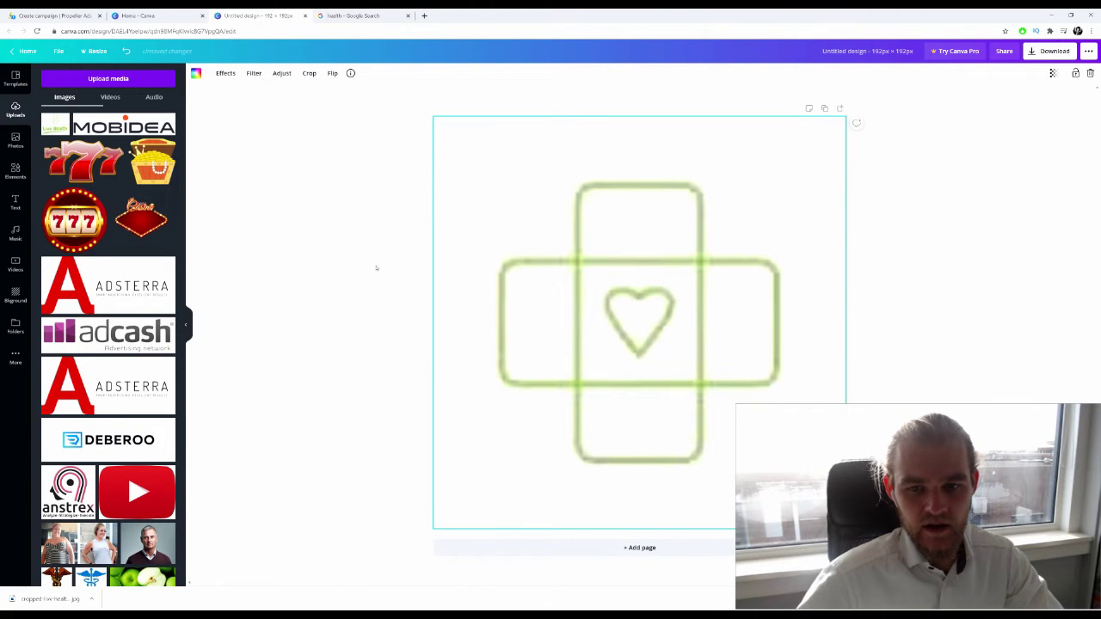
pyautogui.press('Delete')
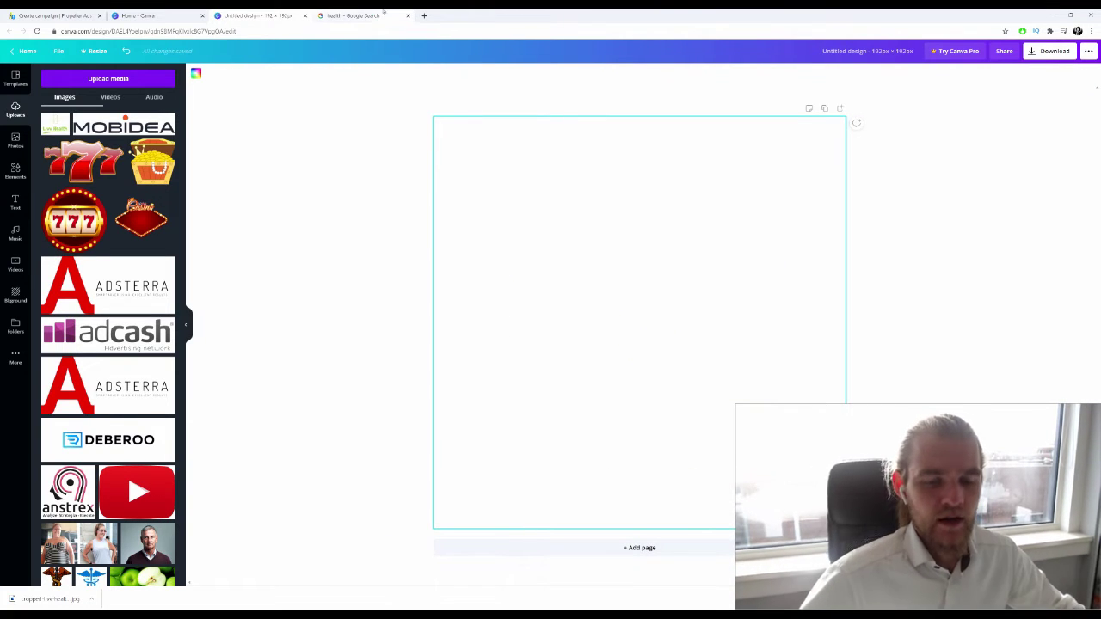
# In Google Images, replace the 'health' query with 'weight loss' and search.
pyautogui.hotkey('ctrl', 'Tab')
pyautogui.moveTo(352, 15)
pyautogui.mouseDown()
pyautogui.moveTo(139, 36)
pyautogui.moveTo(120, 9)
pyautogui.moveTo(101, 19)
pyautogui.moveTo(112, 114)
pyautogui.moveTo(344, 16)
pyautogui.moveTo(360, 23)
pyautogui.mouseUp()
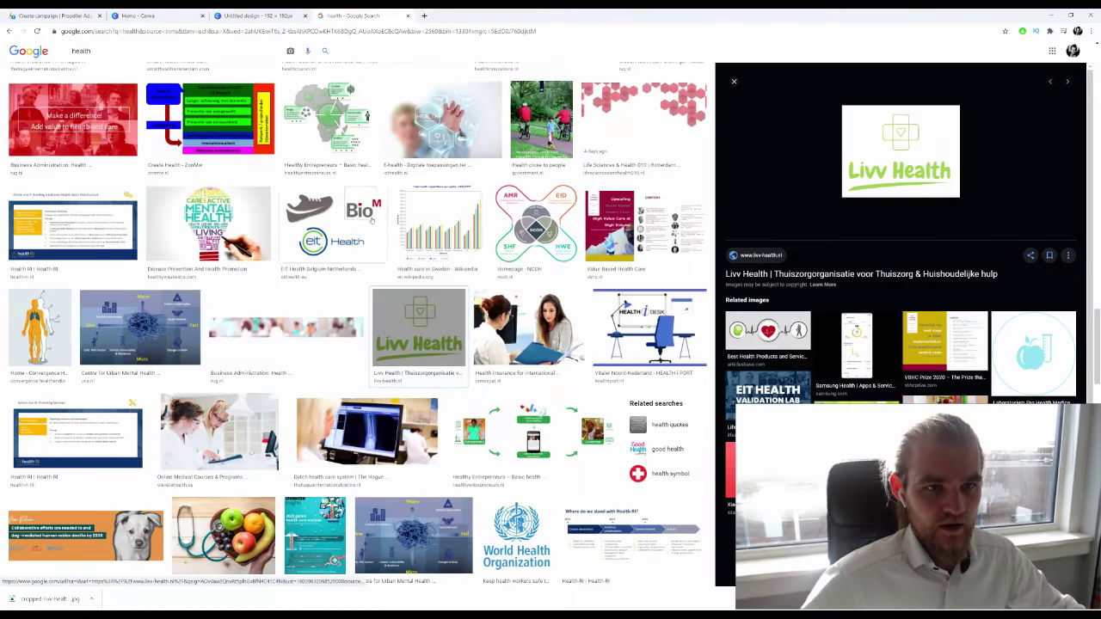
pyautogui.scroll(10, 372, 221)
pyautogui.doubleClick(127, 52)
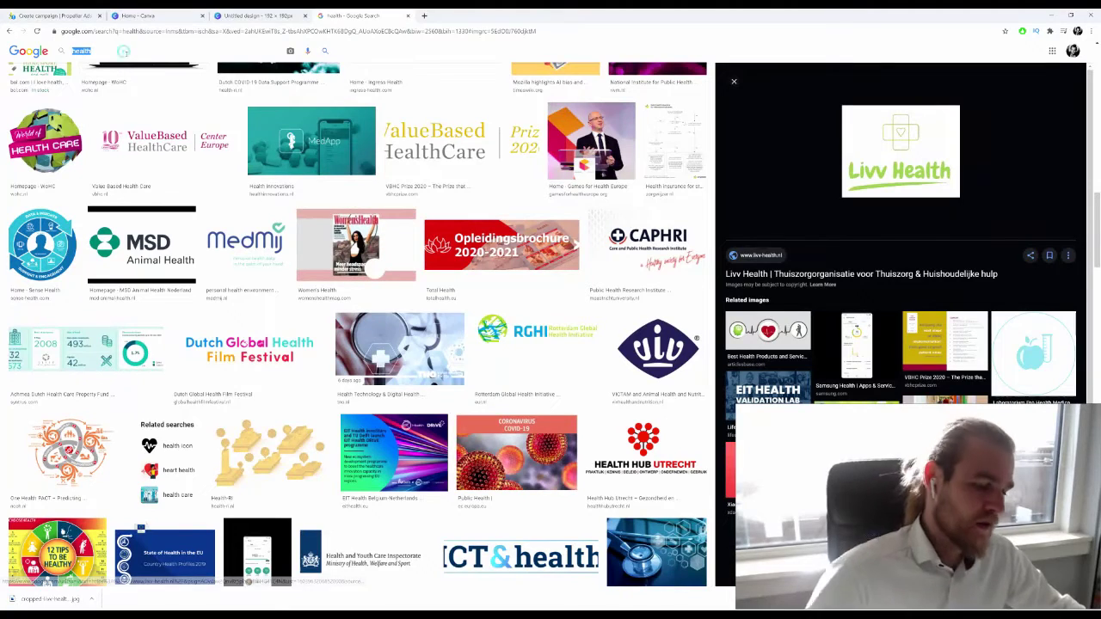
pyautogui.write('wi')
pyautogui.press('BackSpace')
pyautogui.write('eight loss')
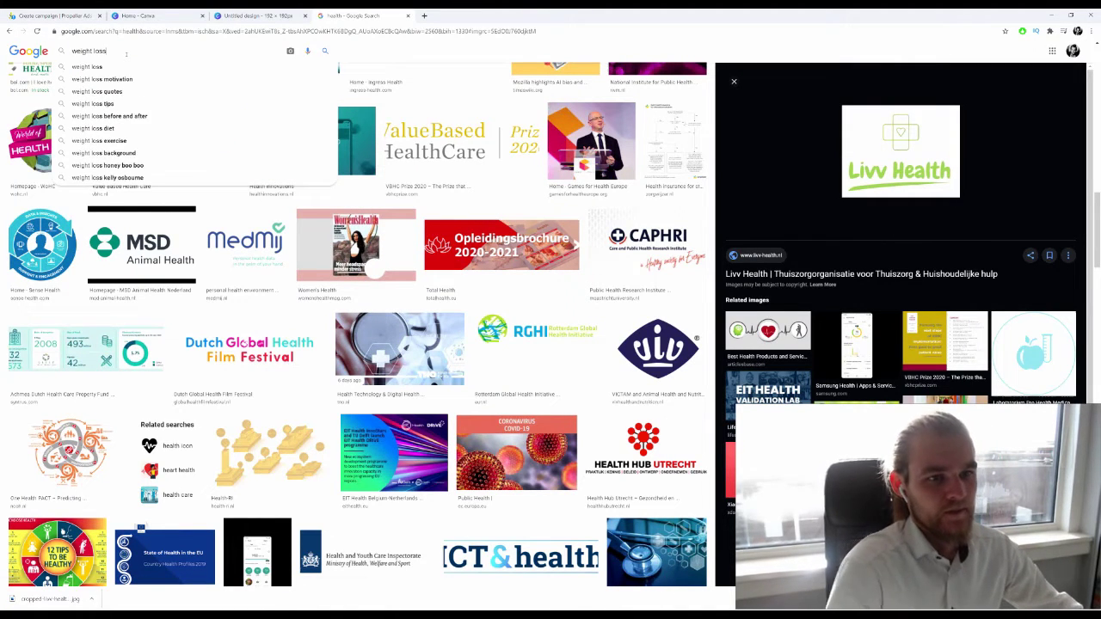
pyautogui.press('Return')
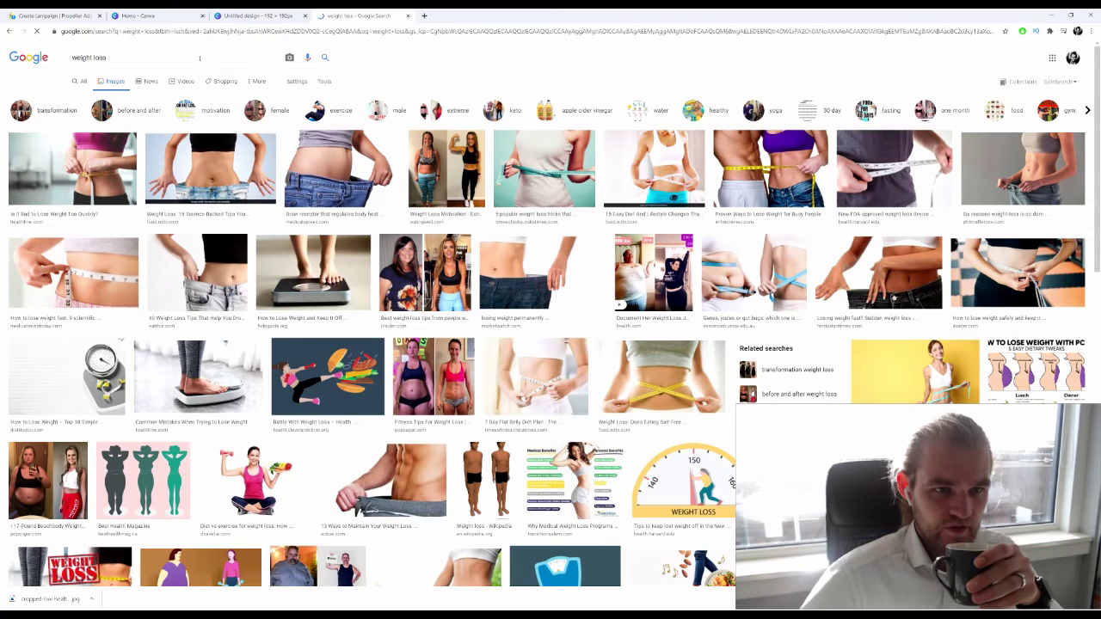
# Refine the image search to 'weight loss drawing'.
pyautogui.click(193, 58)
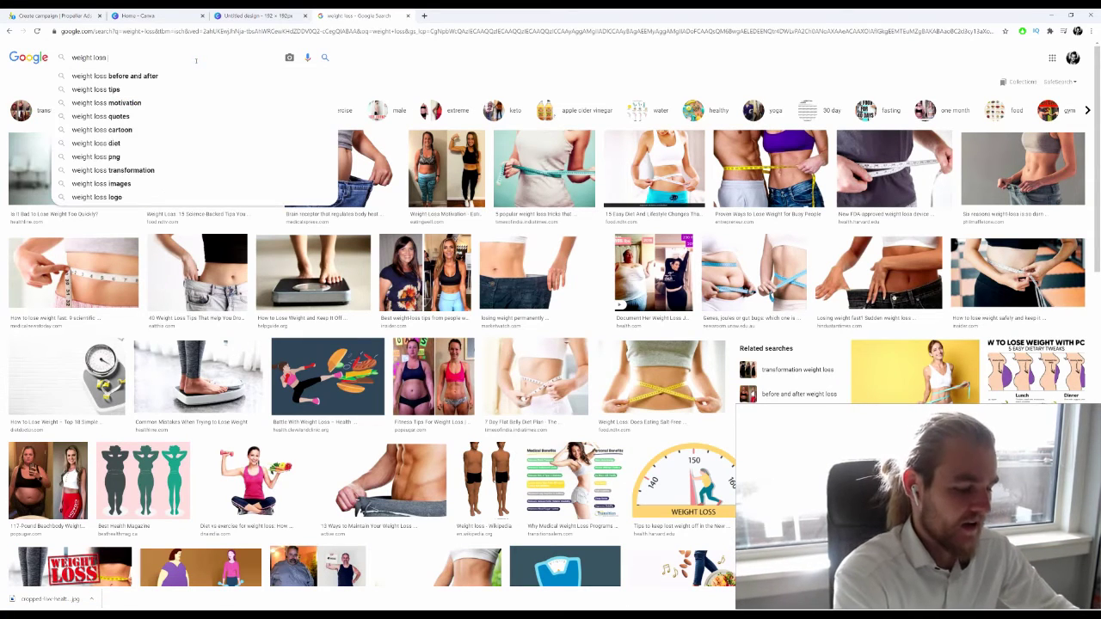
pyautogui.write('i')
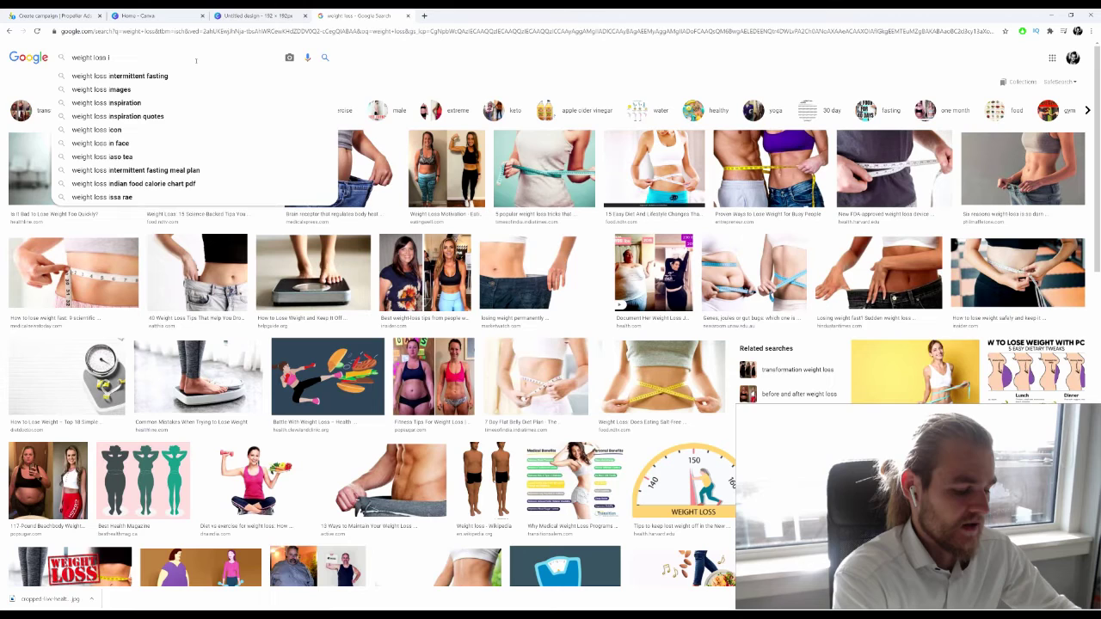
pyautogui.press('BackSpace')
pyautogui.write('draw')
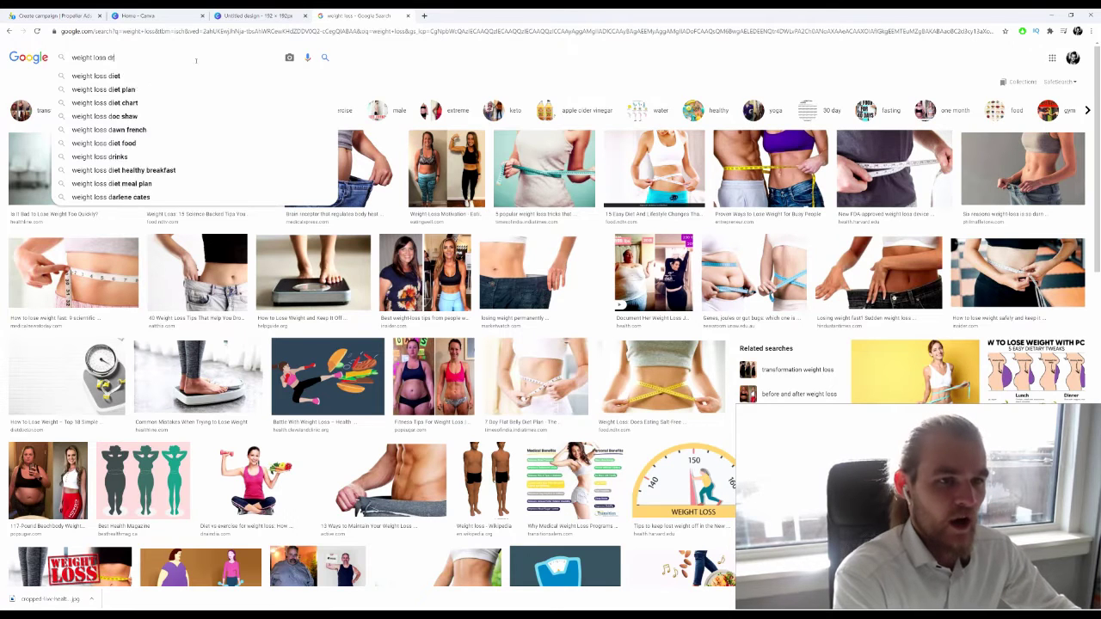
pyautogui.write('ing')
pyautogui.press('Return')
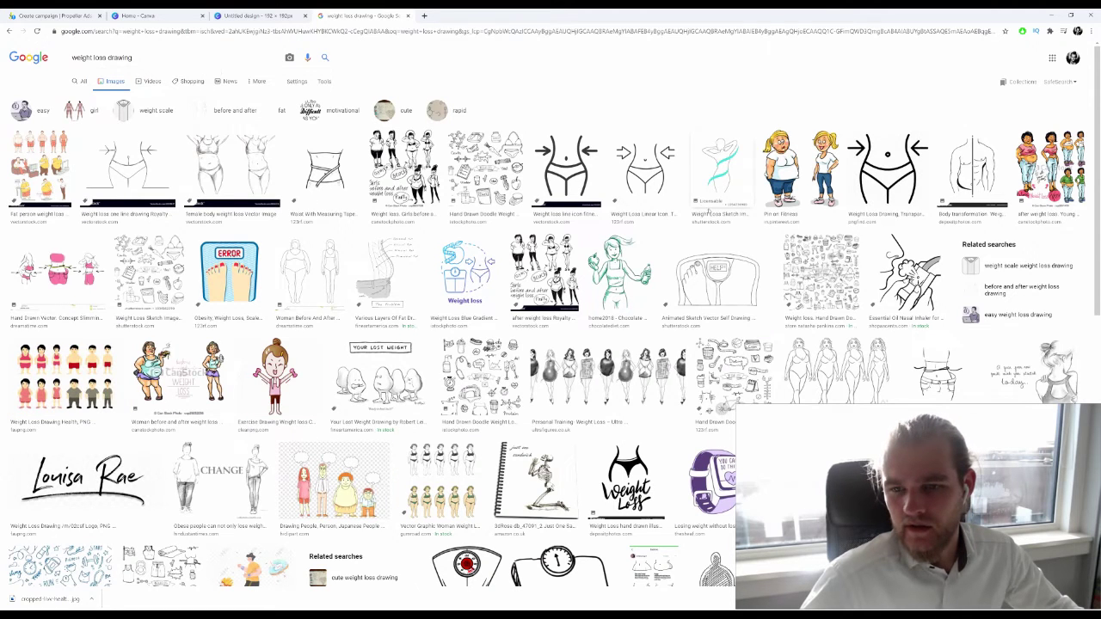
# Save the Shutterstock weight loss sketch image to the computer.
pyautogui.click(719, 172)
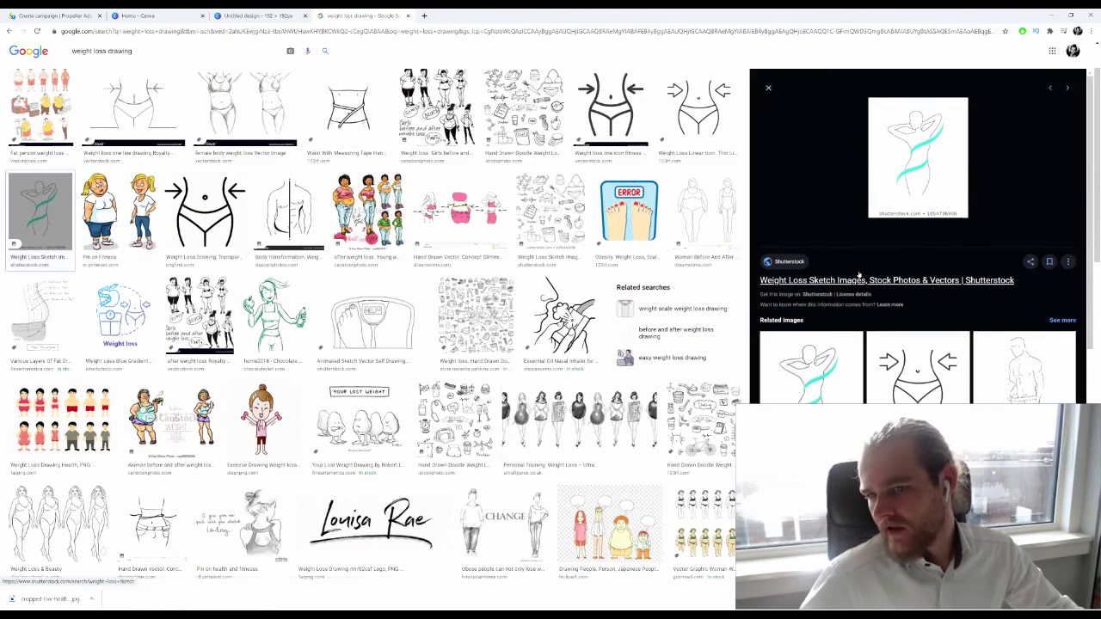
pyautogui.rightClick(928, 201)
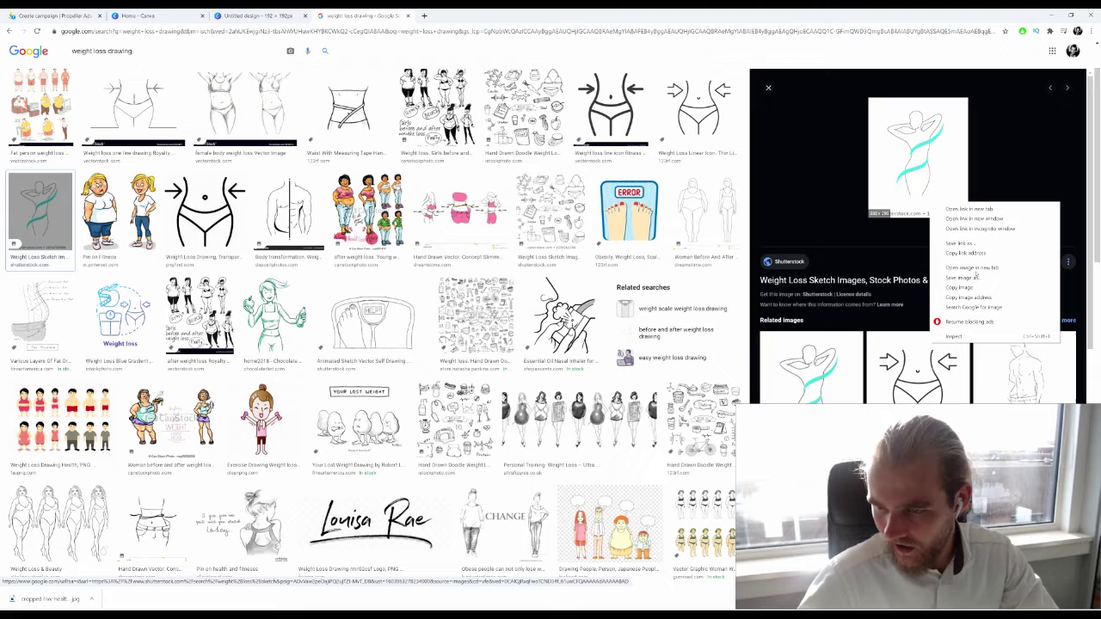
pyautogui.click(981, 279)
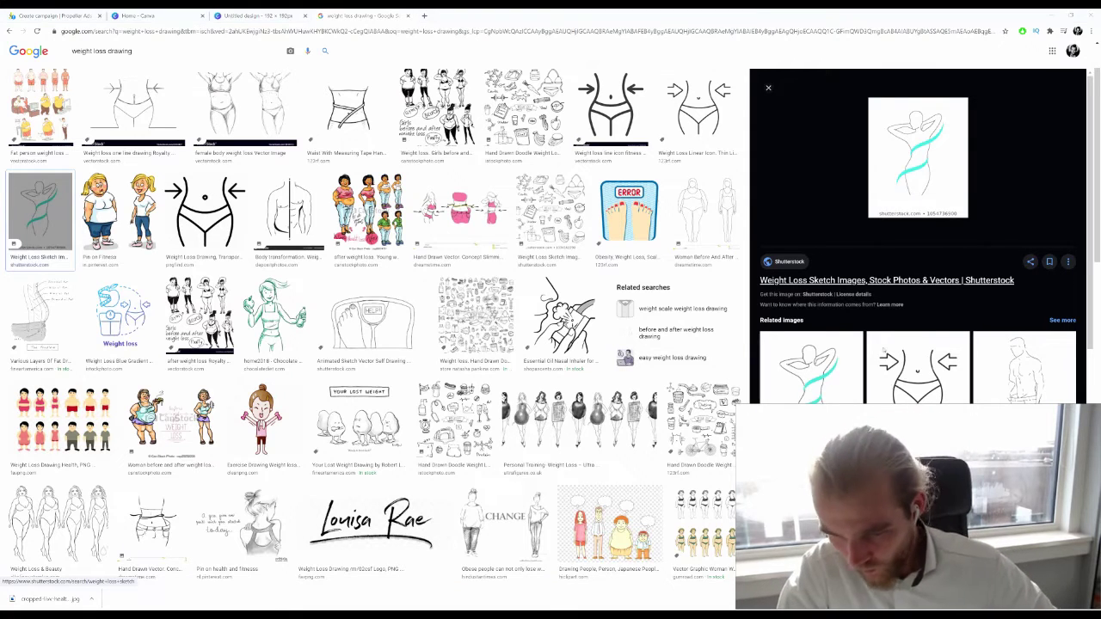
pyautogui.press('Return')
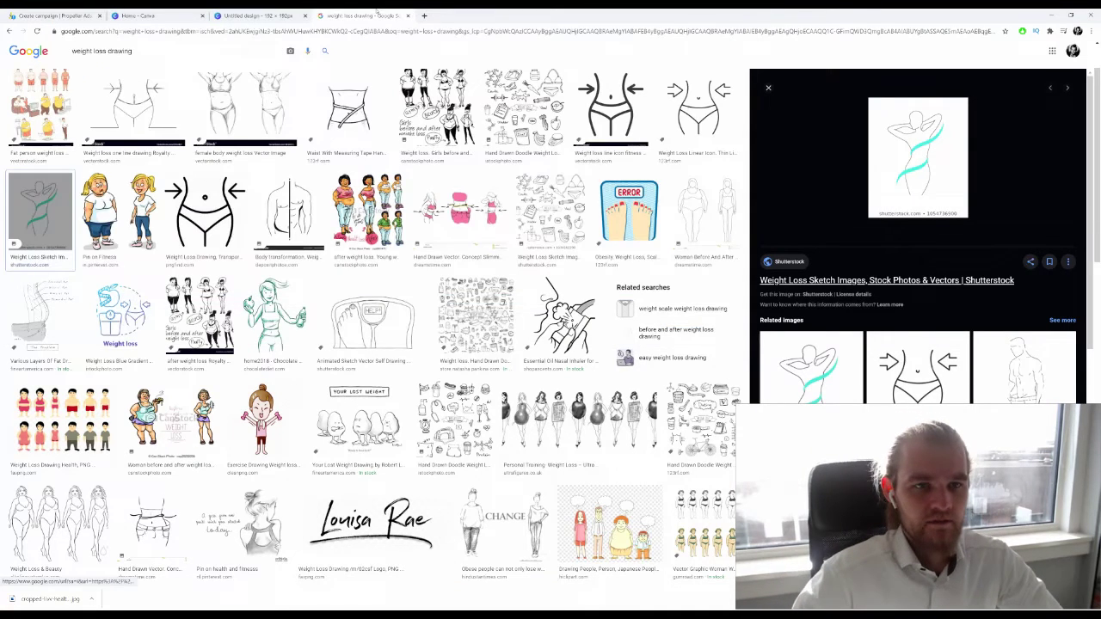
# Glance at the Canva design, then return to the Google Images results.
pyautogui.click(277, 12)
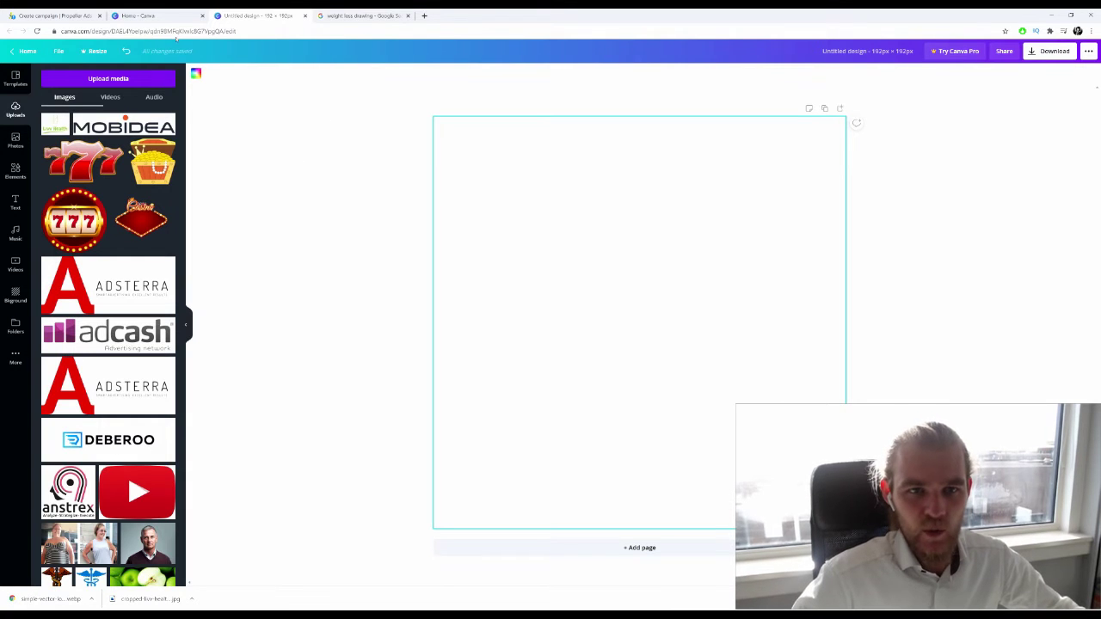
pyautogui.click(424, 16)
pyautogui.hotkey('ctrl', 'w')
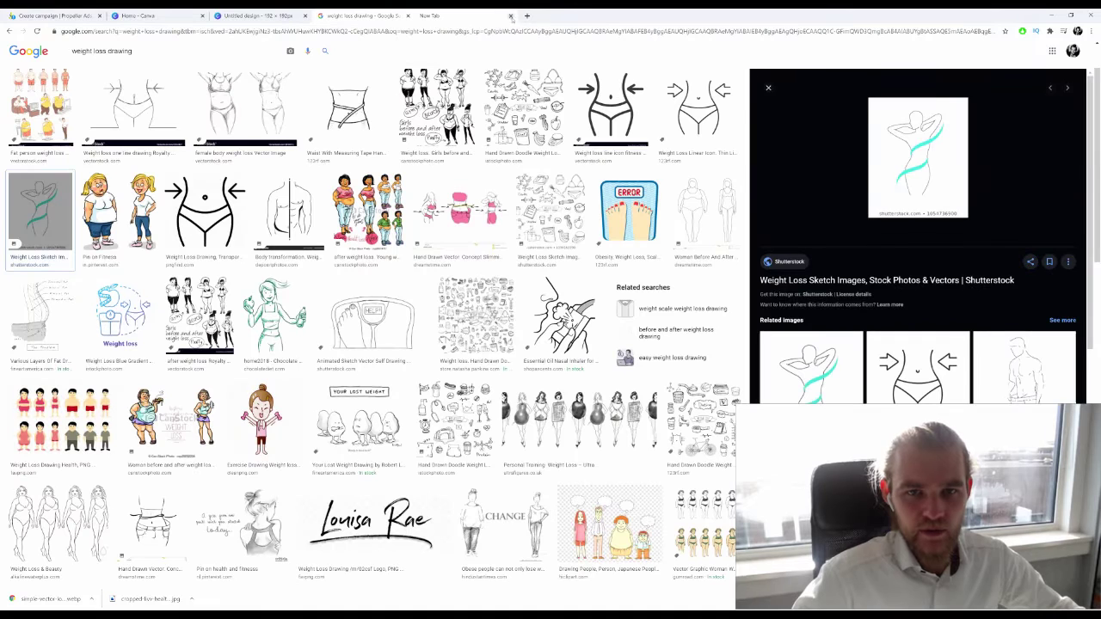
pyautogui.scroll(-3, 373, 228)
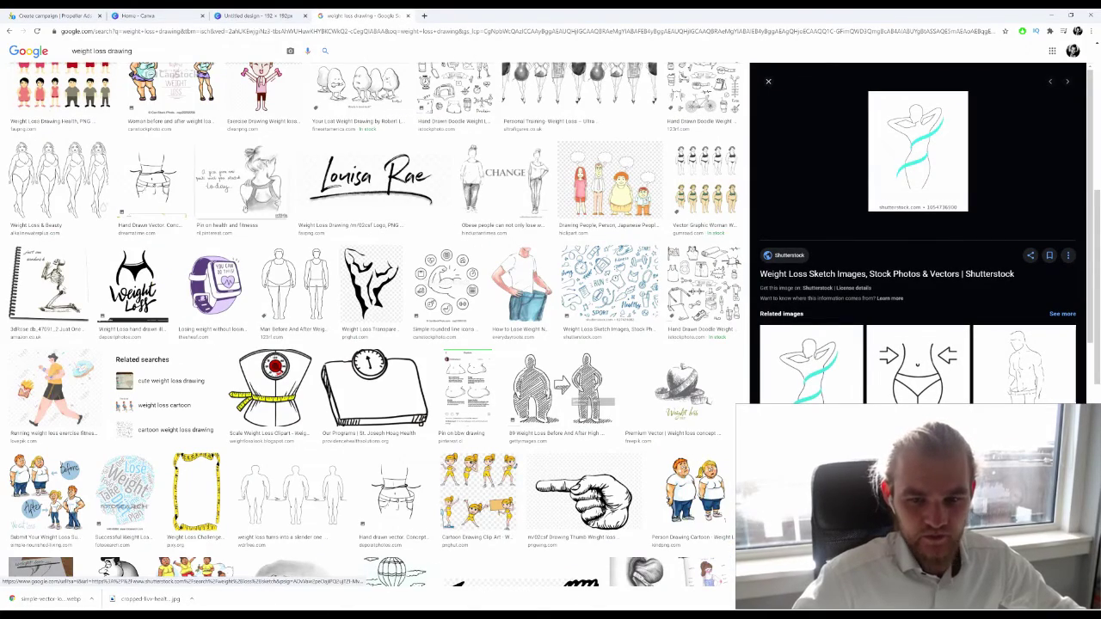
pyautogui.scroll(-1, 252, 189)
pyautogui.scroll(-3, 252, 189)
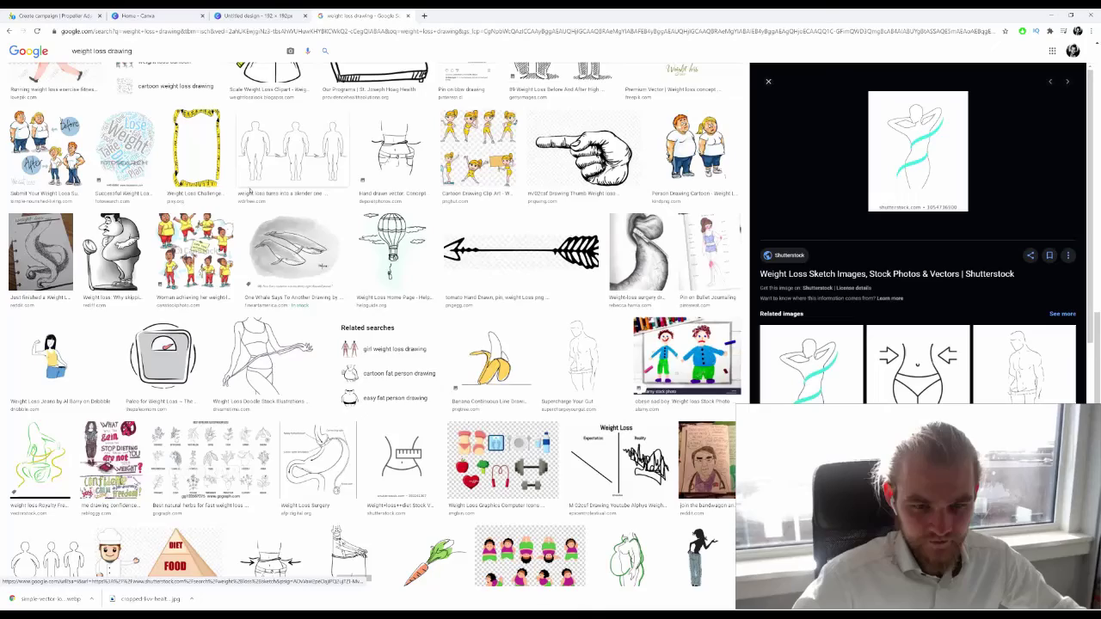
pyautogui.scroll(-2, 250, 190)
pyautogui.scroll(-3, 249, 191)
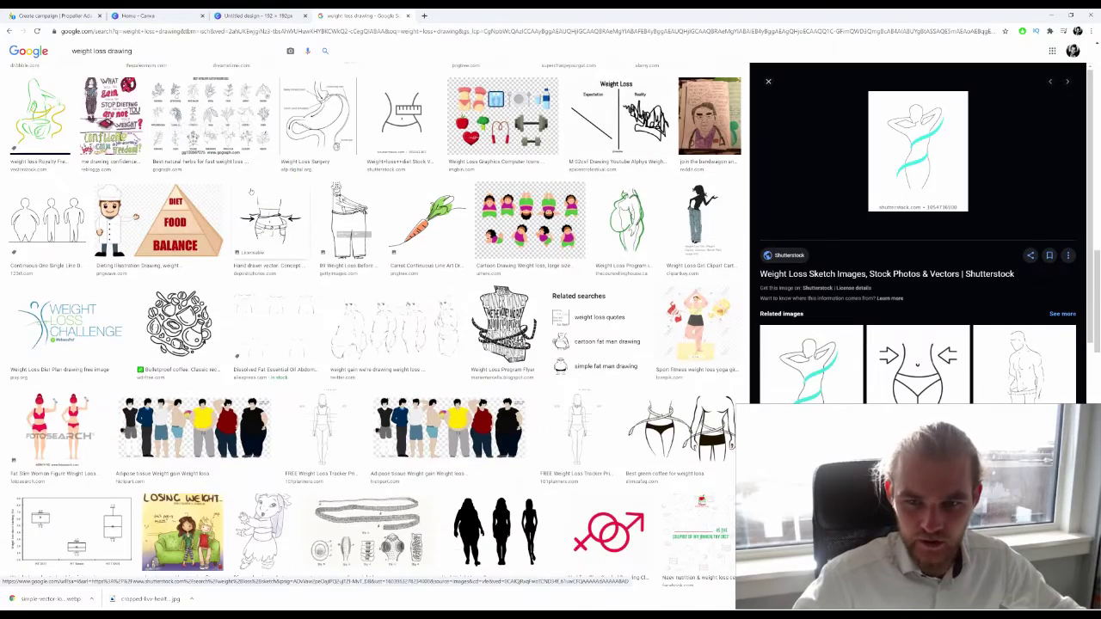
pyautogui.scroll(-2, 248, 191)
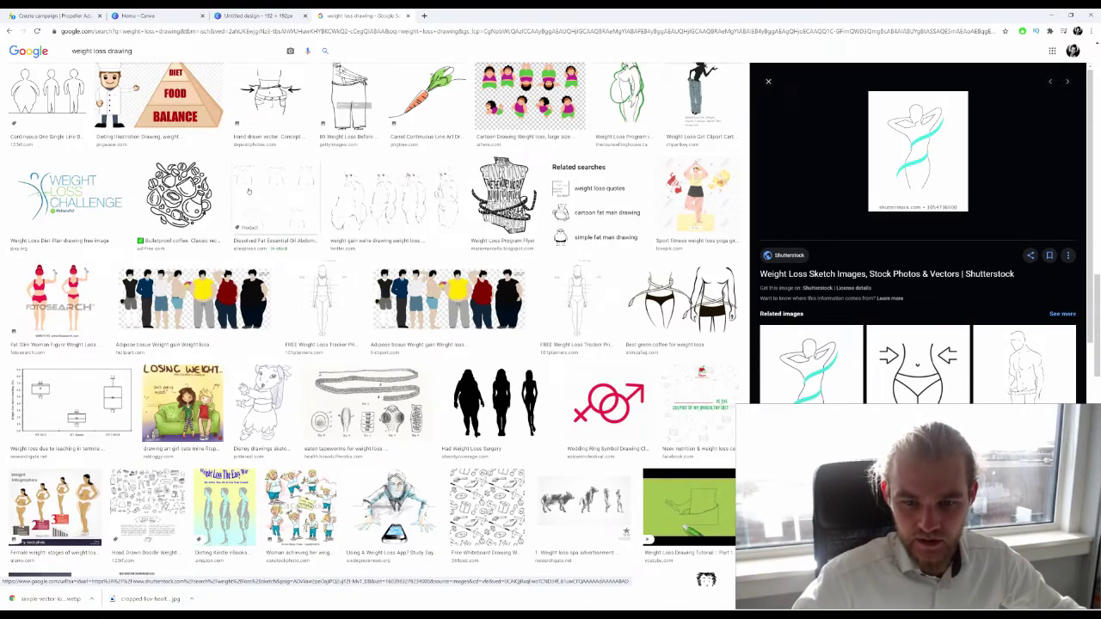
pyautogui.scroll(-2, 249, 191)
pyautogui.scroll(-3, 249, 189)
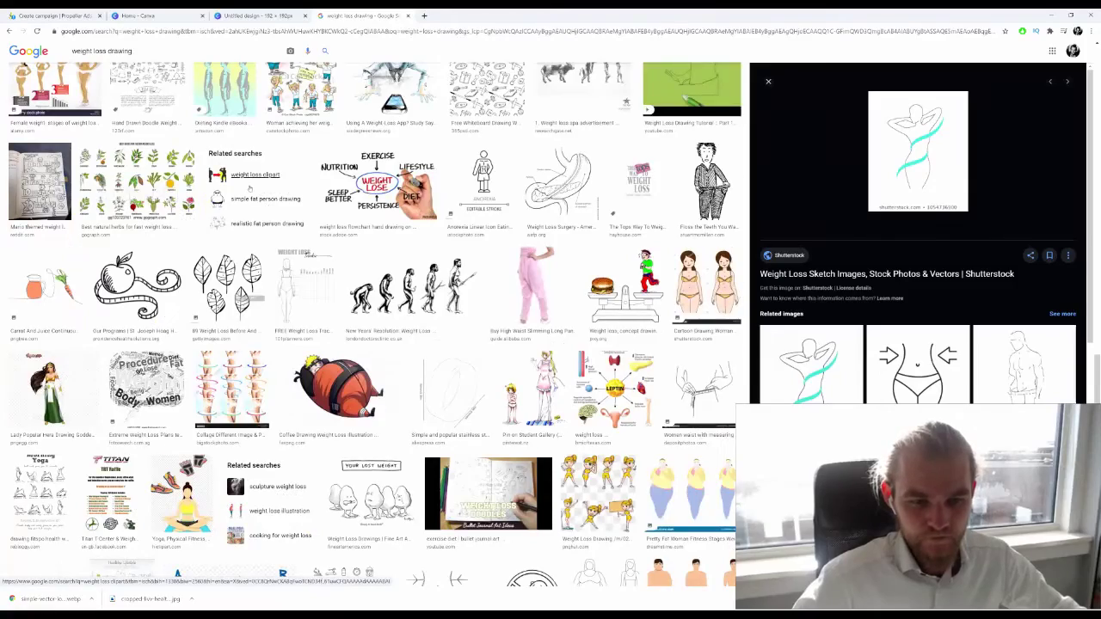
pyautogui.scroll(-9, 250, 187)
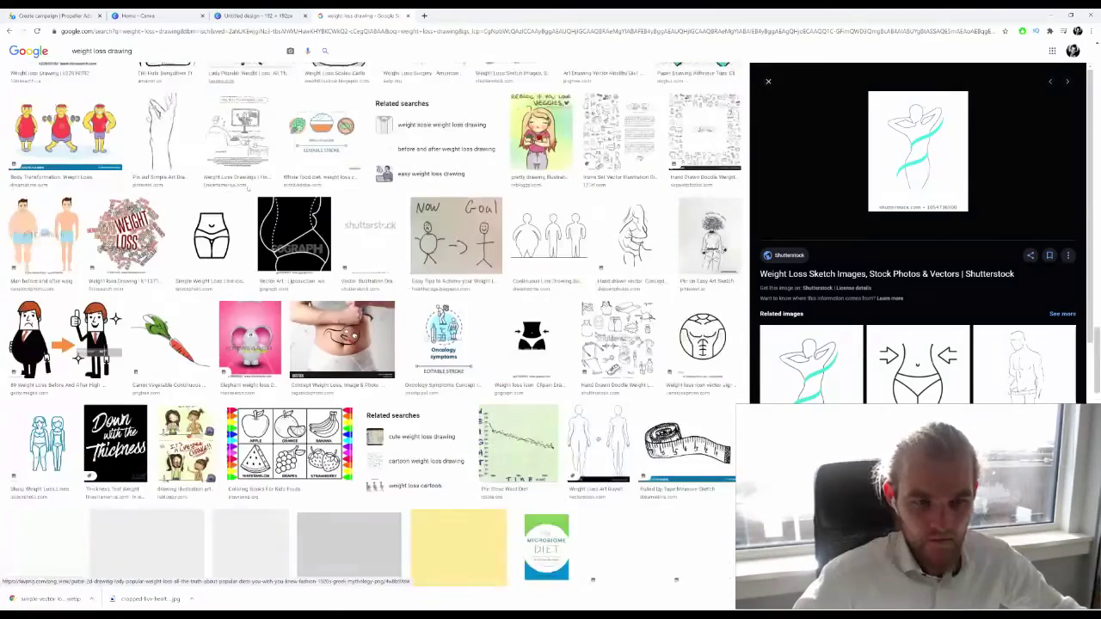
pyautogui.scroll(-1, 247, 188)
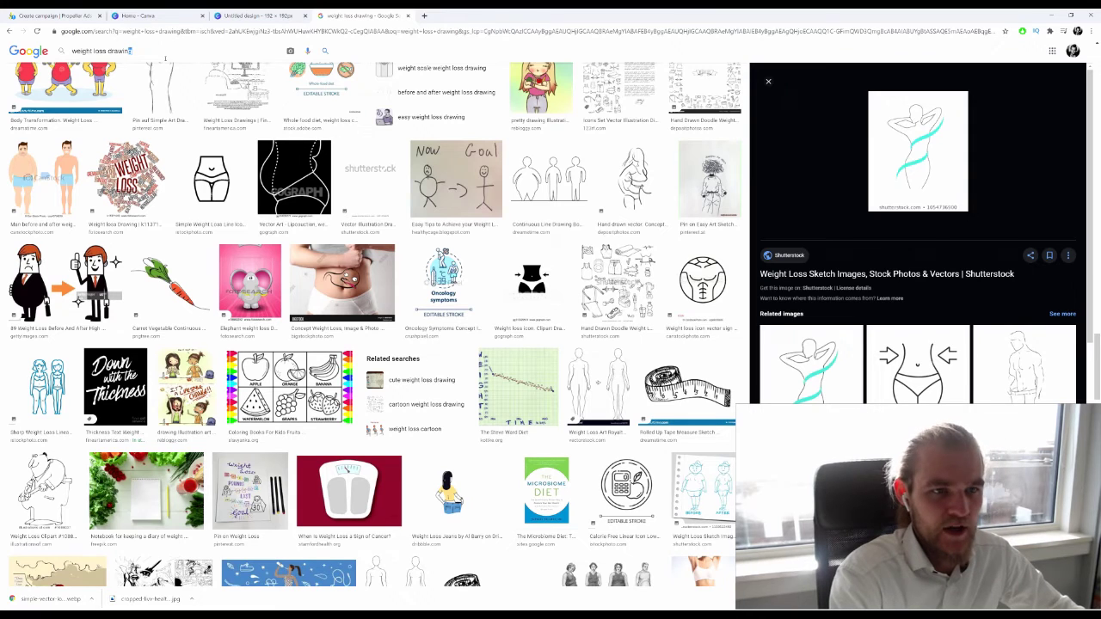
# Search images for 'weight loss animation' and scroll through the results.
pyautogui.hotkey('shift', 'Left')
pyautogui.hotkey('shift', 'Left')
pyautogui.hotkey('shift', 'Left')
pyautogui.hotkey('shift', 'Left')
pyautogui.hotkey('shift', 'Left')
pyautogui.hotkey('shift', 'Left')
pyautogui.hotkey('shift', 'Left')
pyautogui.hotkey('shift', 'Left')
pyautogui.hotkey('shift', 'Left')
pyautogui.hotkey('shift', 'Left')
pyautogui.write('animation')
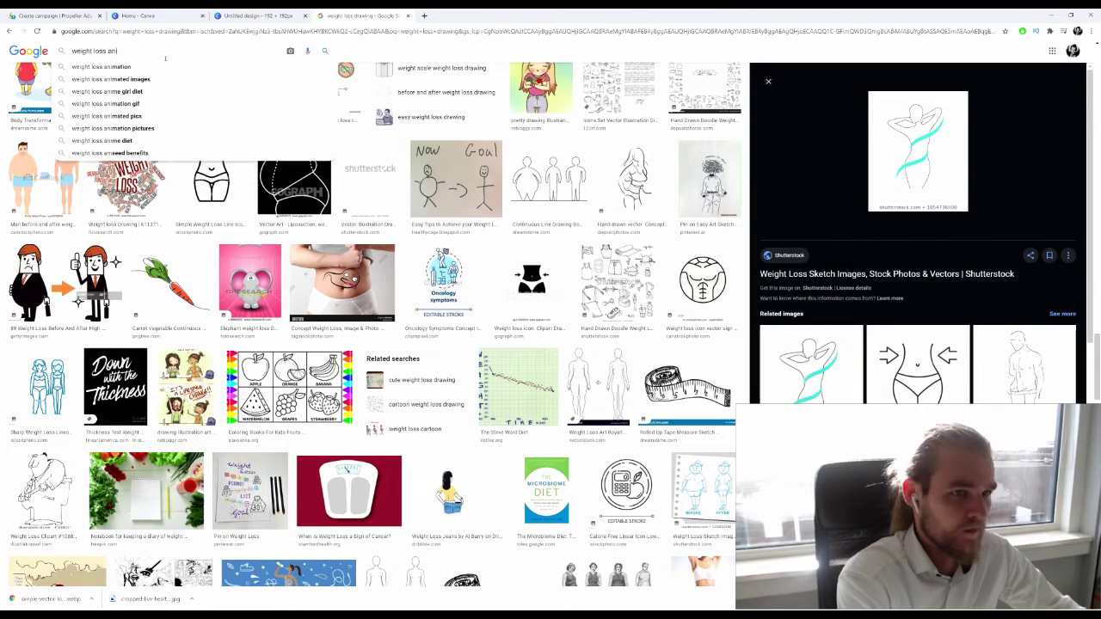
pyautogui.press('Return')
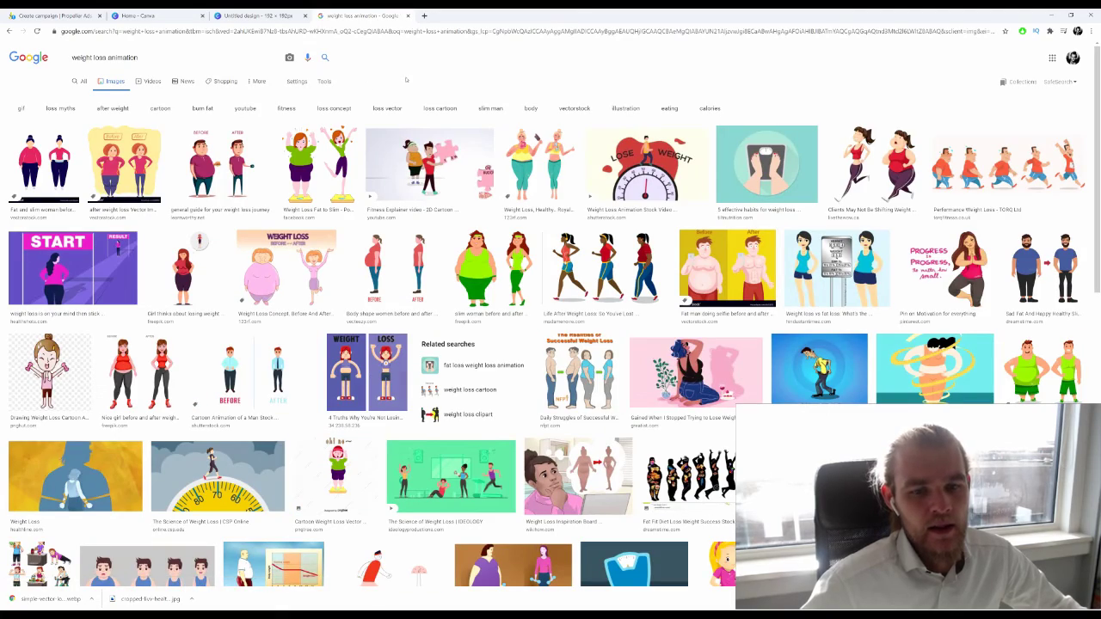
pyautogui.scroll(-5, 409, 122)
pyautogui.scroll(-3, 459, 157)
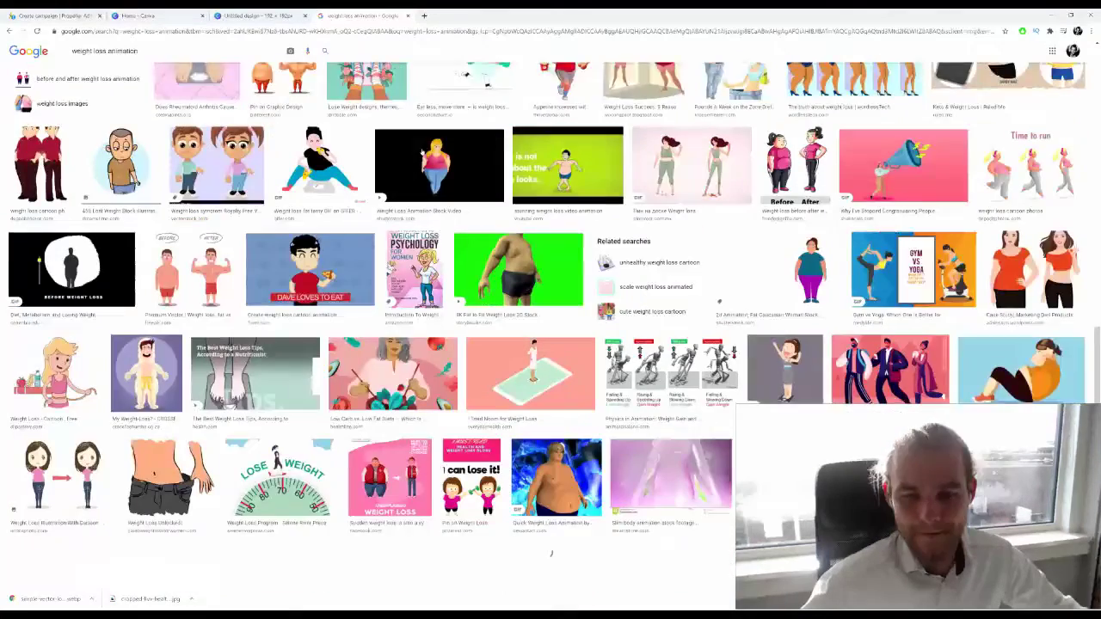
pyautogui.scroll(-5, 458, 157)
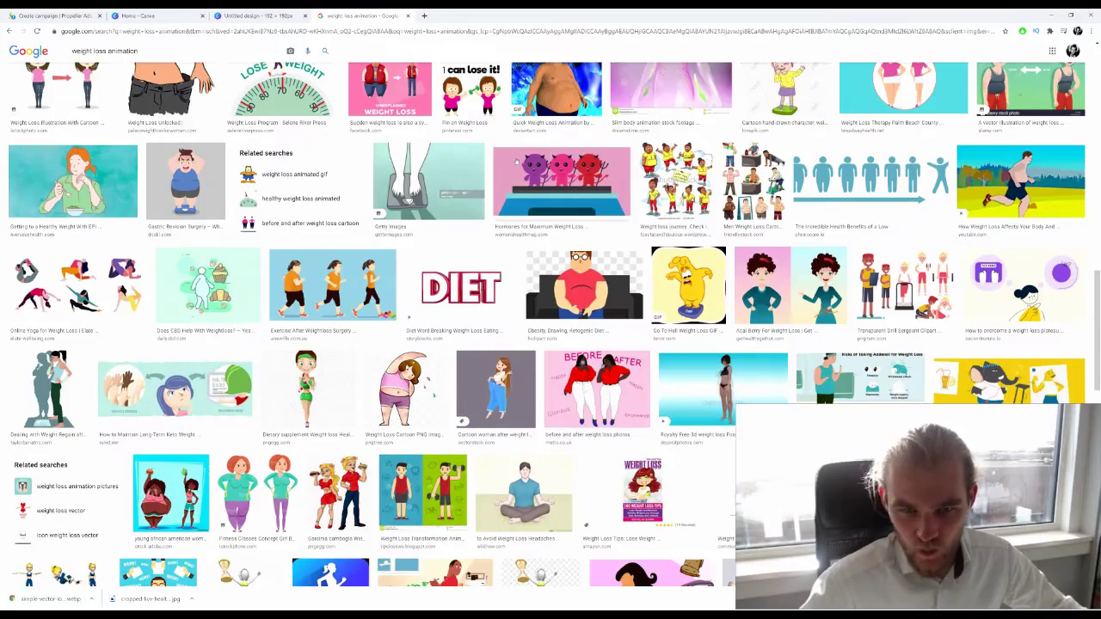
pyautogui.scroll(-4, 517, 161)
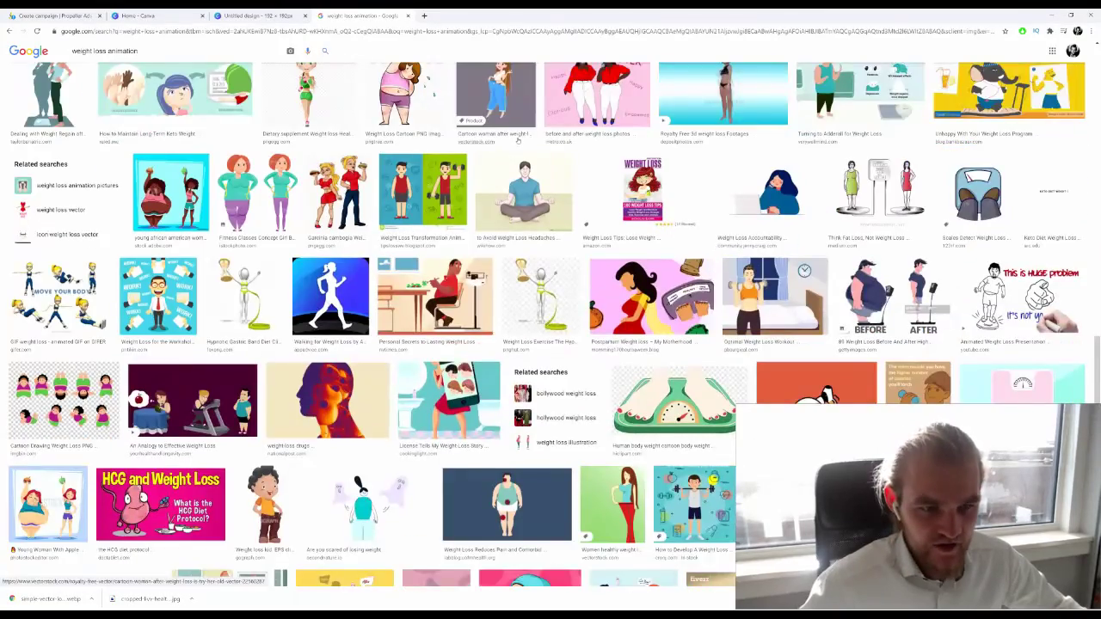
pyautogui.scroll(-1, 517, 143)
pyautogui.scroll(-3, 514, 143)
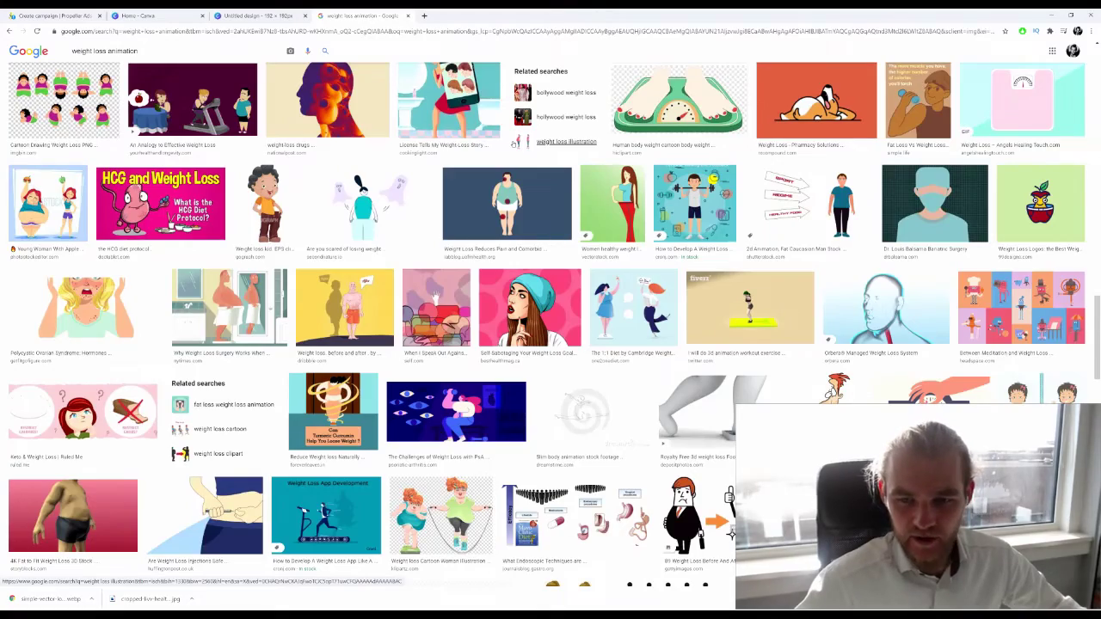
pyautogui.scroll(-3, 514, 143)
pyautogui.scroll(-4, 511, 144)
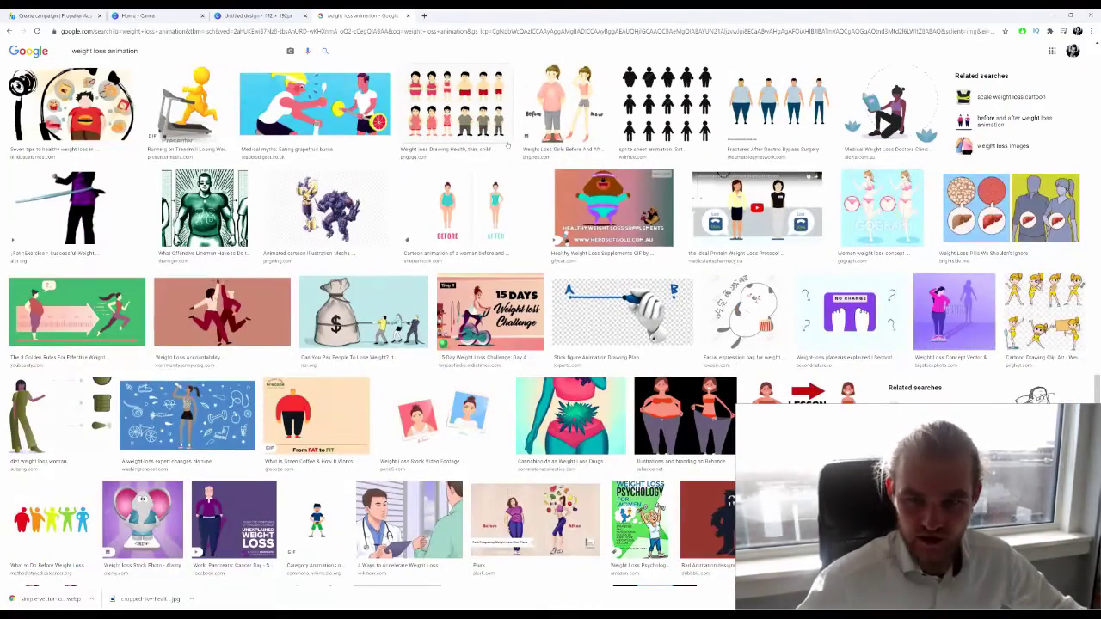
pyautogui.scroll(-2, 508, 144)
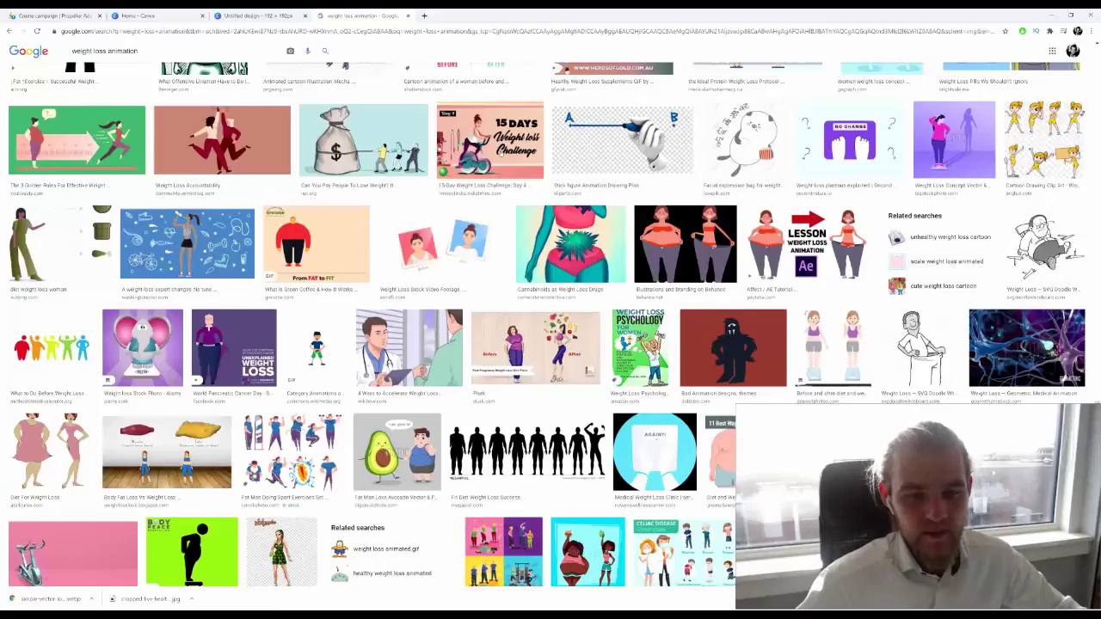
pyautogui.scroll(-2, 500, 150)
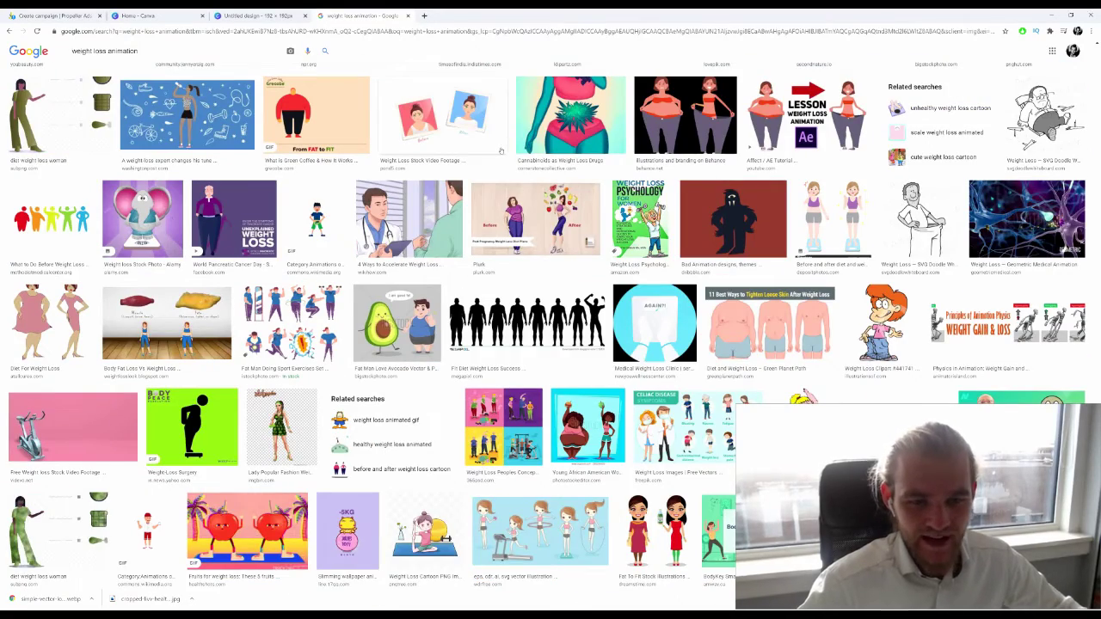
pyautogui.scroll(-2, 500, 150)
pyautogui.scroll(-1, 643, 243)
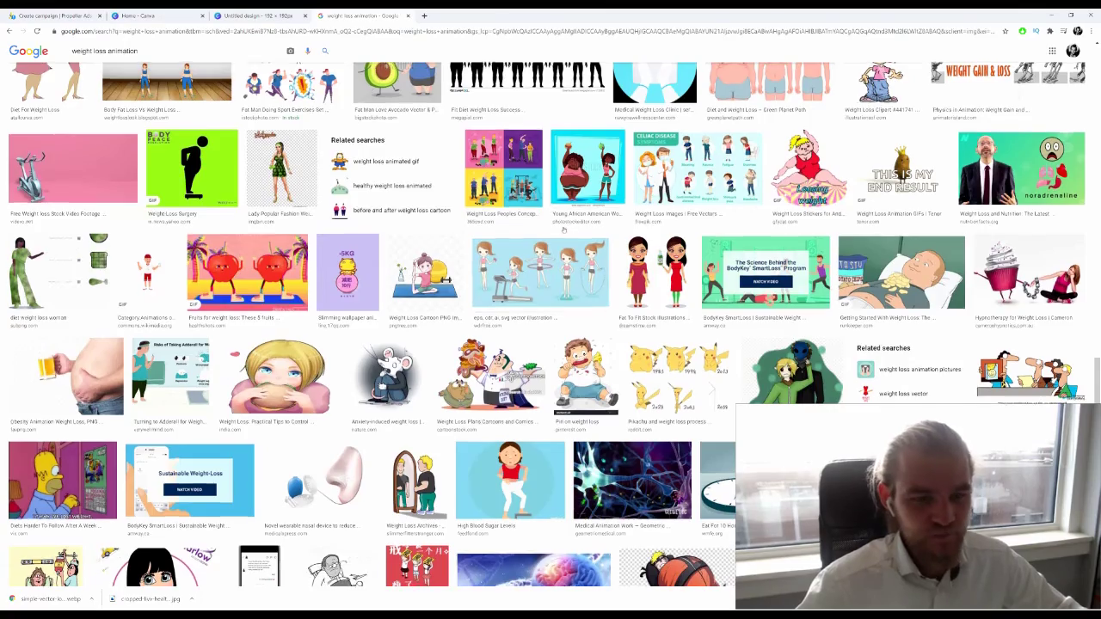
pyautogui.scroll(-5, 572, 238)
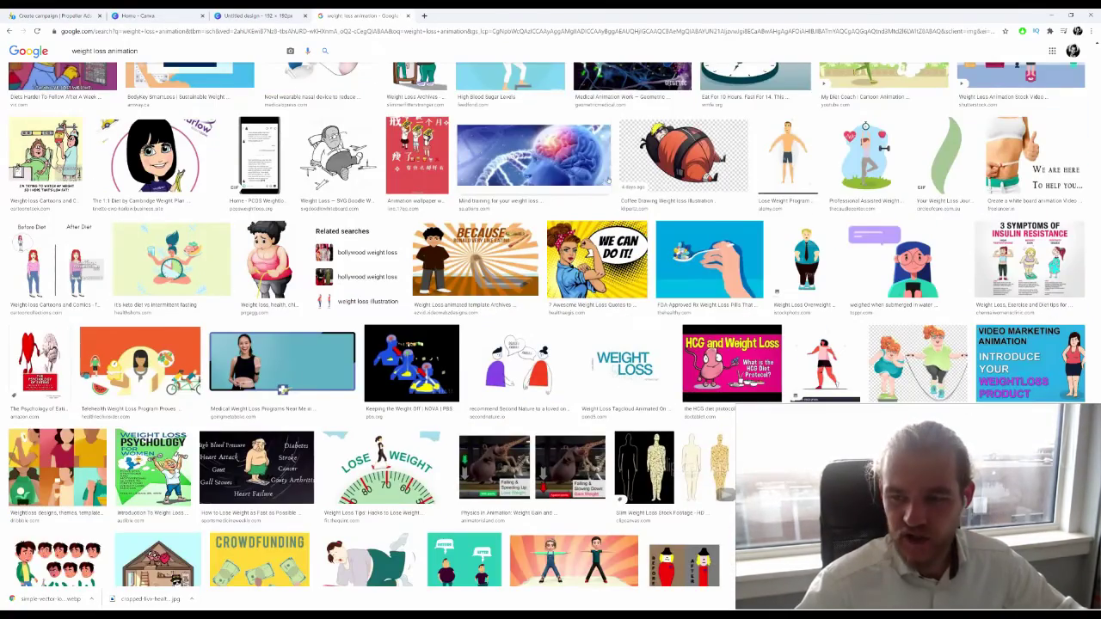
pyautogui.scroll(-3, 608, 185)
pyautogui.scroll(-1, 585, 199)
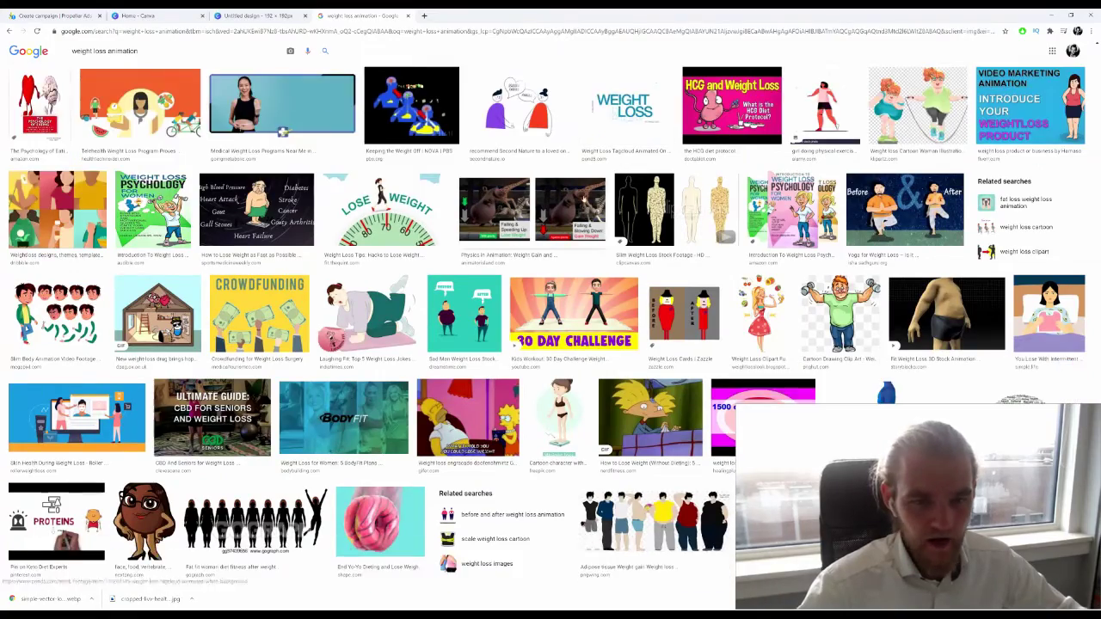
pyautogui.scroll(-3, 572, 195)
pyautogui.scroll(-4, 572, 194)
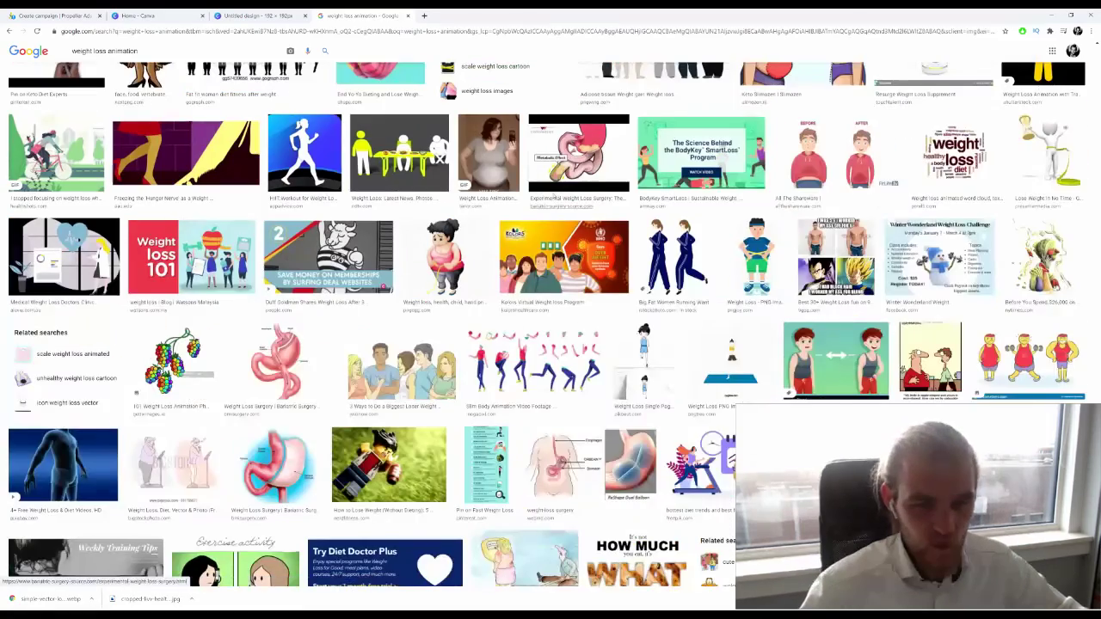
pyautogui.scroll(-2, 552, 195)
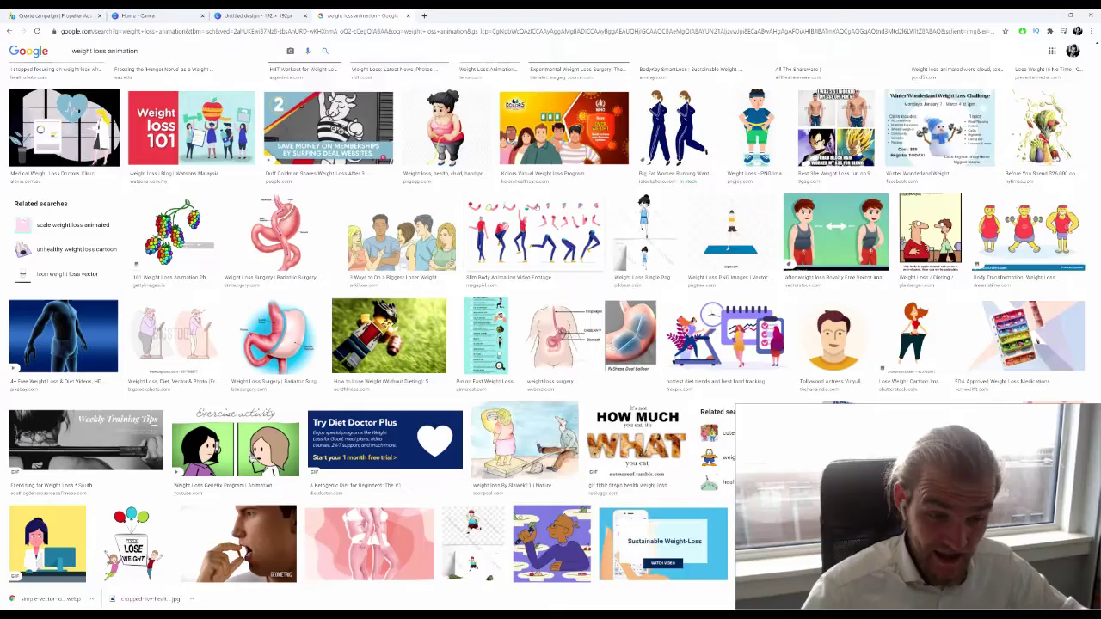
pyautogui.scroll(-2, 551, 194)
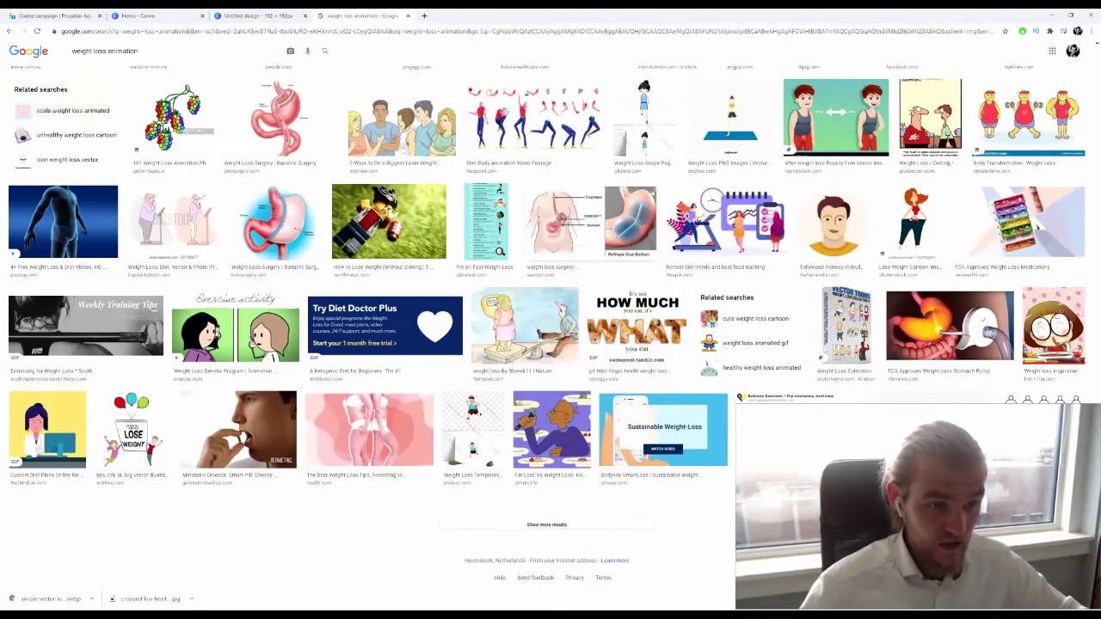
pyautogui.scroll(-5, 636, 186)
pyautogui.scroll(-15, 283, 419)
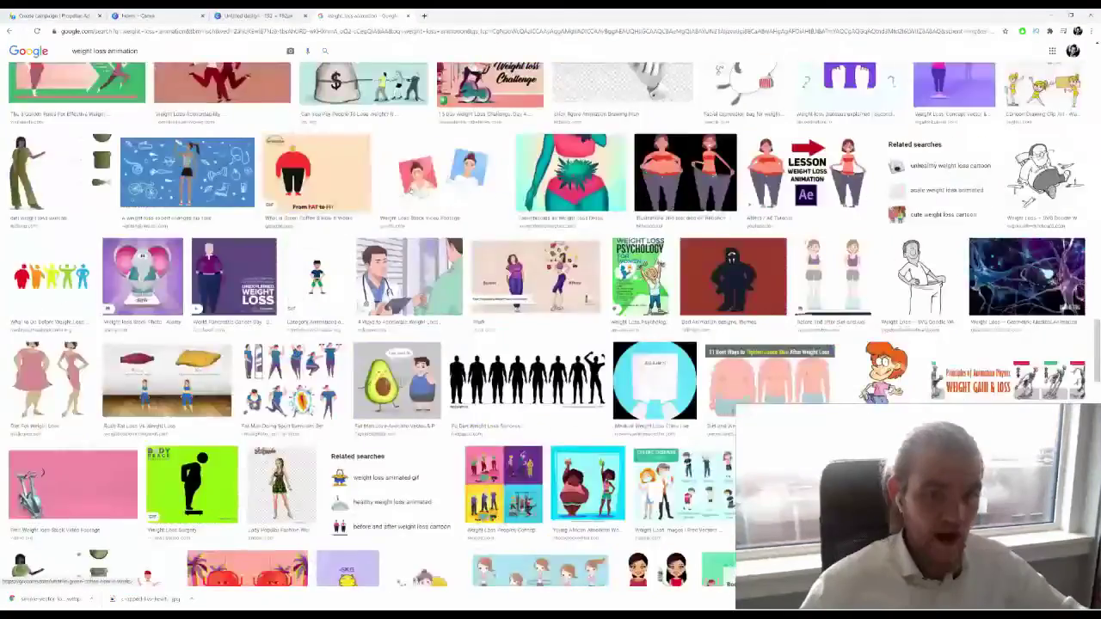
pyautogui.scroll(3, 551, 310)
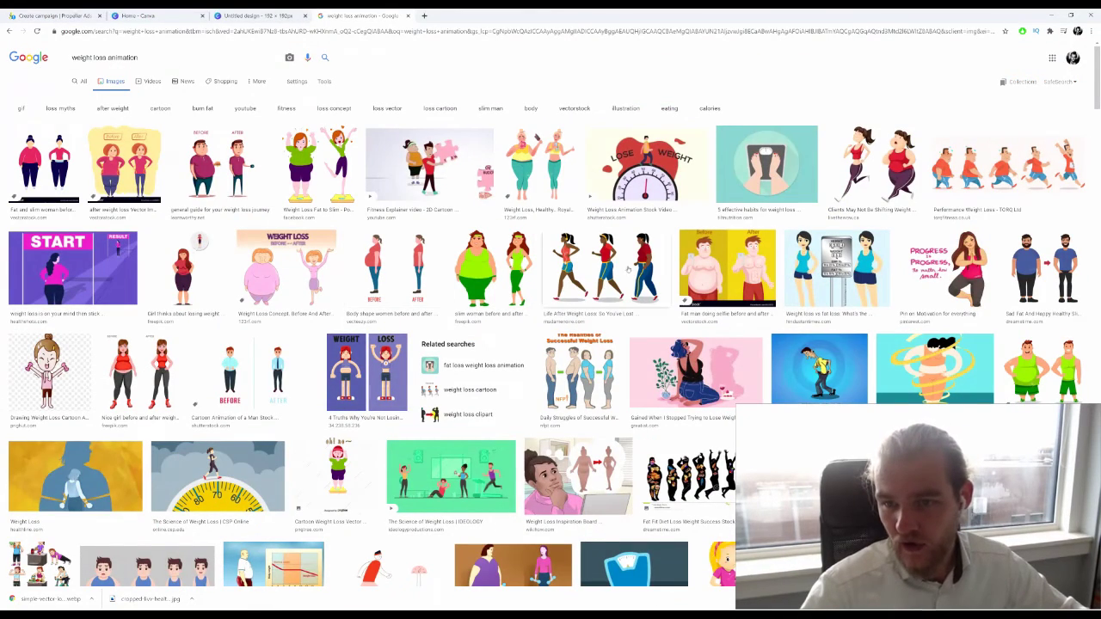
# Save the Tilt Nutrition bathroom-scale picture under the default name download.jpg.
pyautogui.click(778, 161)
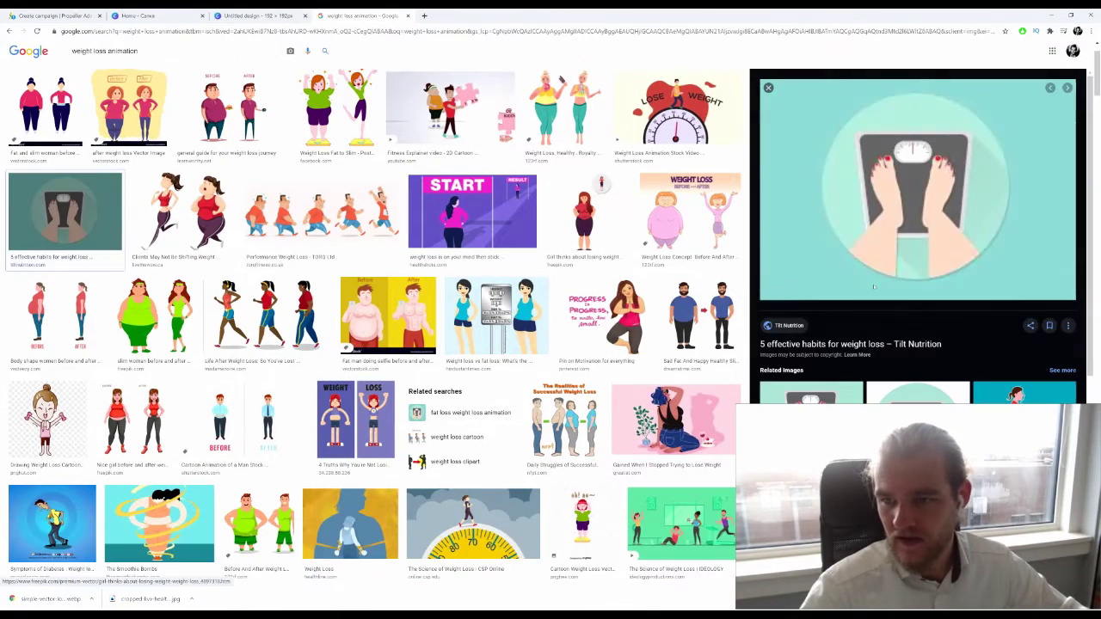
pyautogui.rightClick(889, 194)
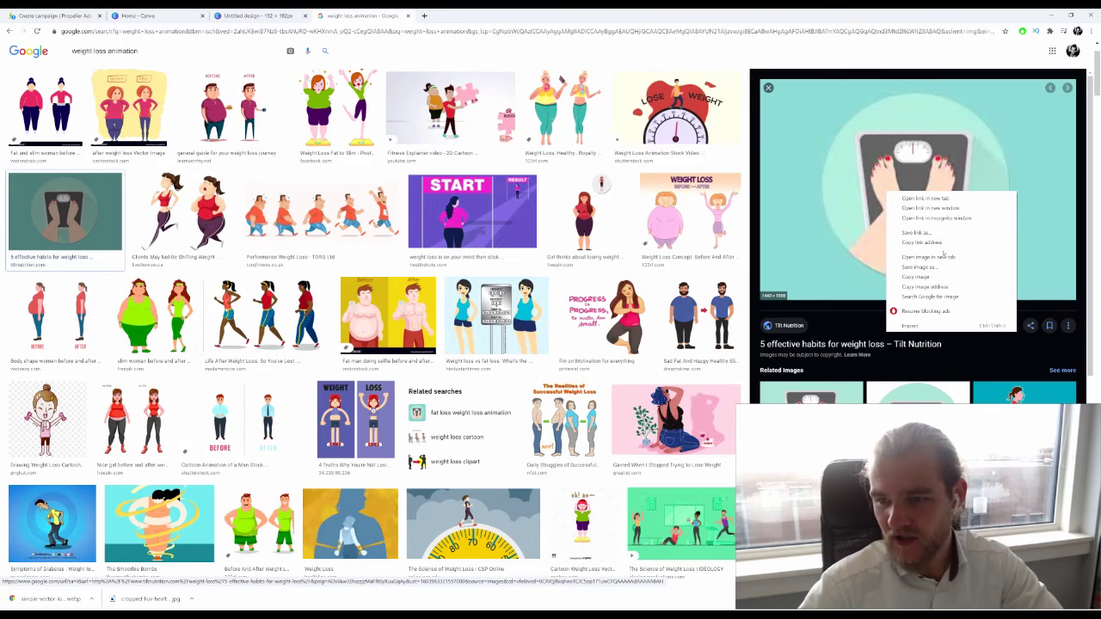
pyautogui.click(945, 266)
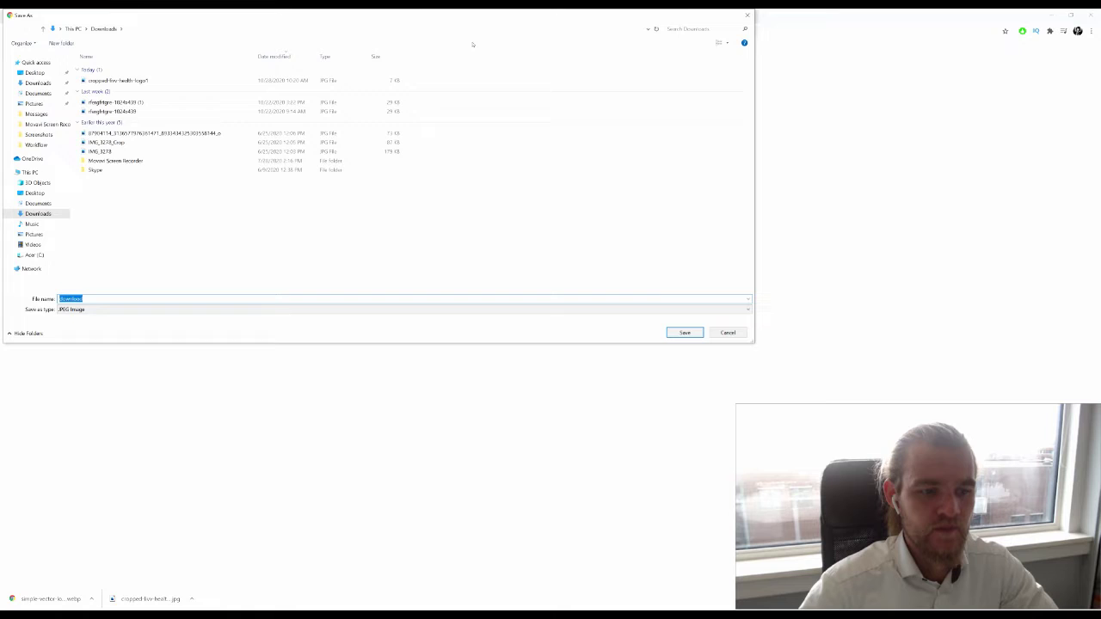
pyautogui.press('Return')
pyautogui.click(257, 15)
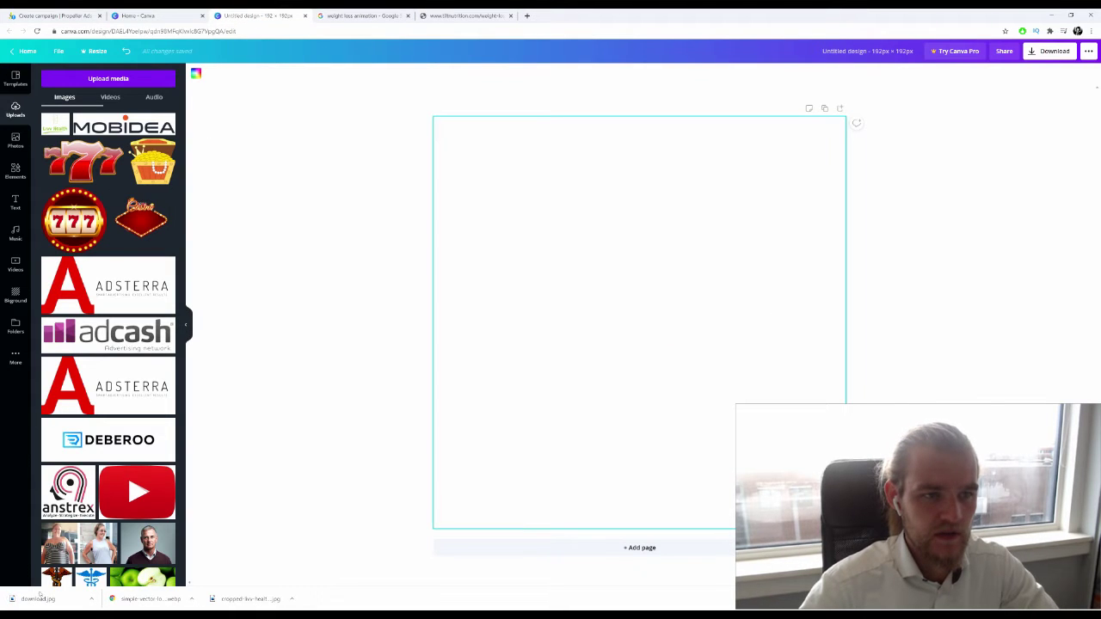
# Upload download.jpg, fill the 192 × 192 Canva page with it, and download as PNG.
pyautogui.moveTo(39, 595); pyautogui.dragTo(103, 317)
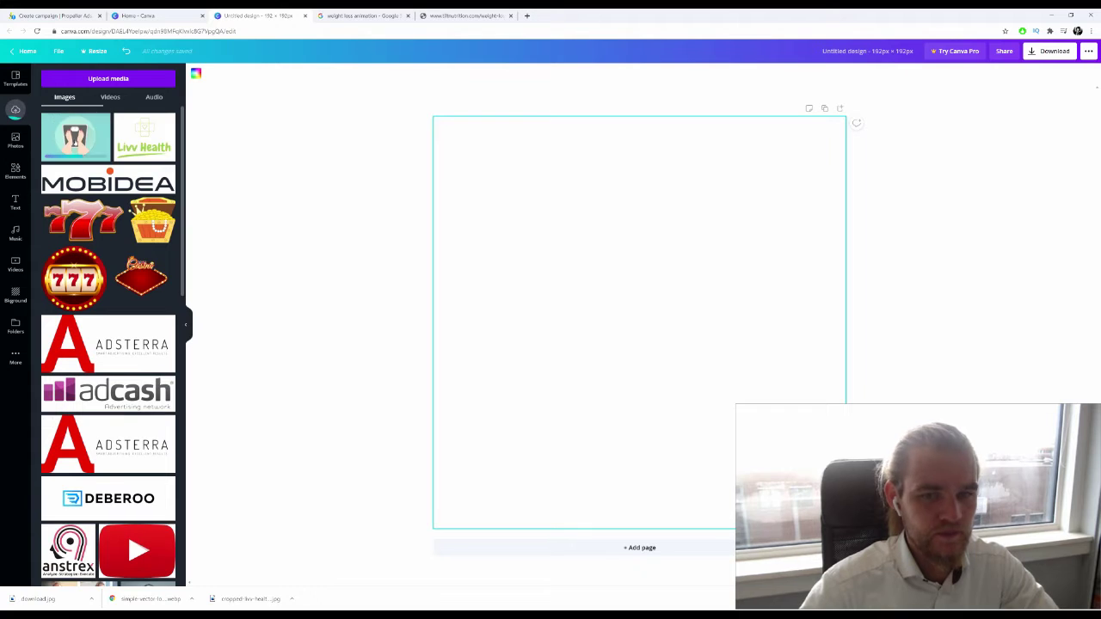
pyautogui.moveTo(75, 138); pyautogui.dragTo(459, 226)
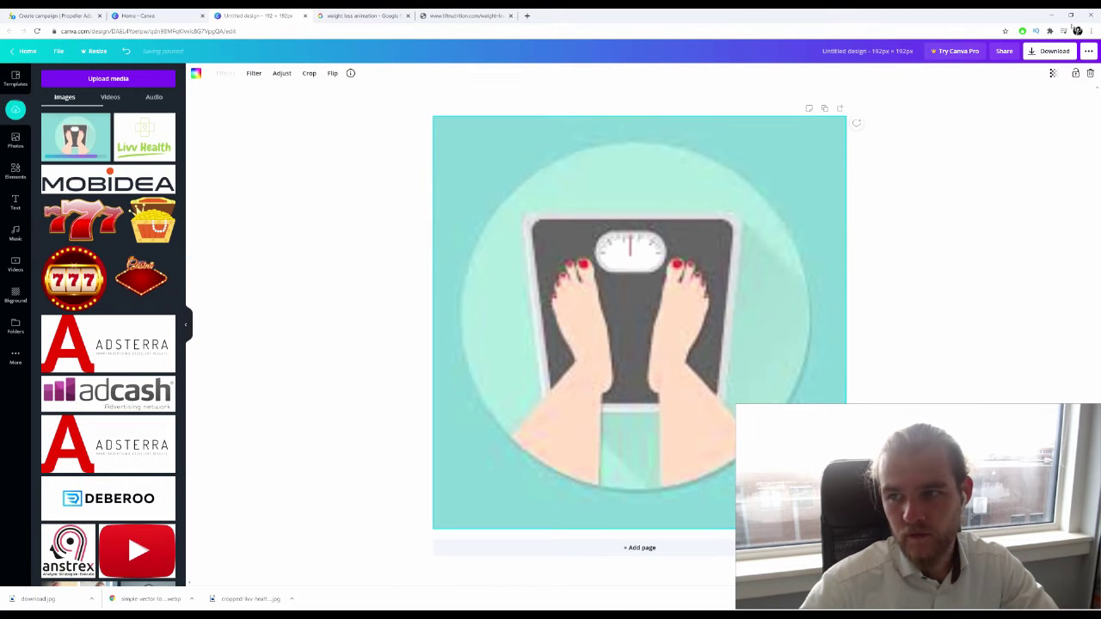
pyautogui.click(1051, 51)
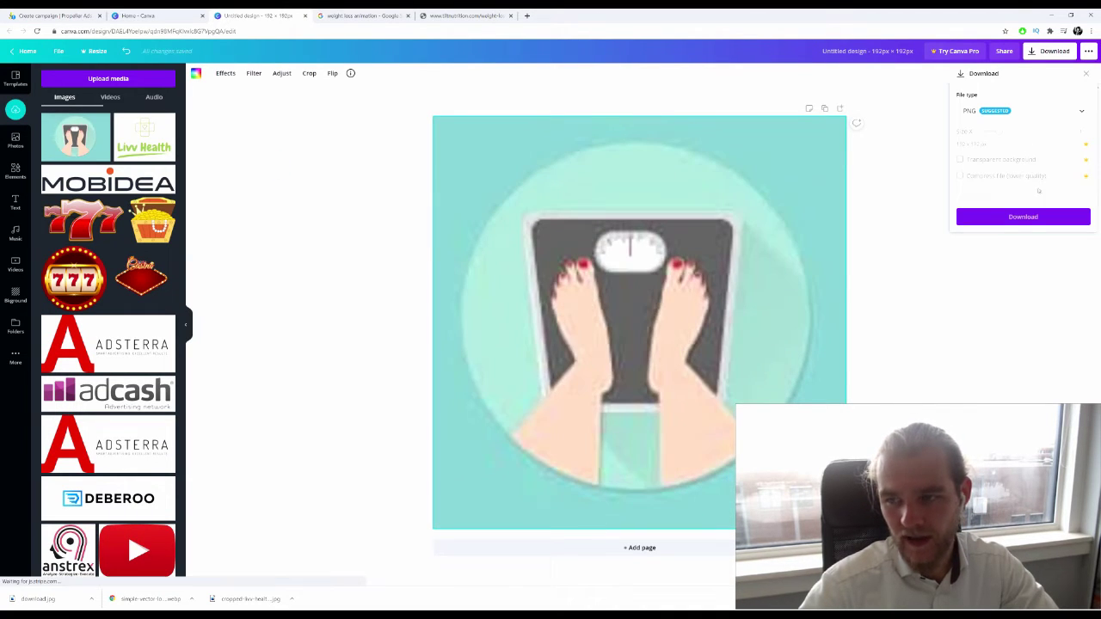
pyautogui.click(1039, 198)
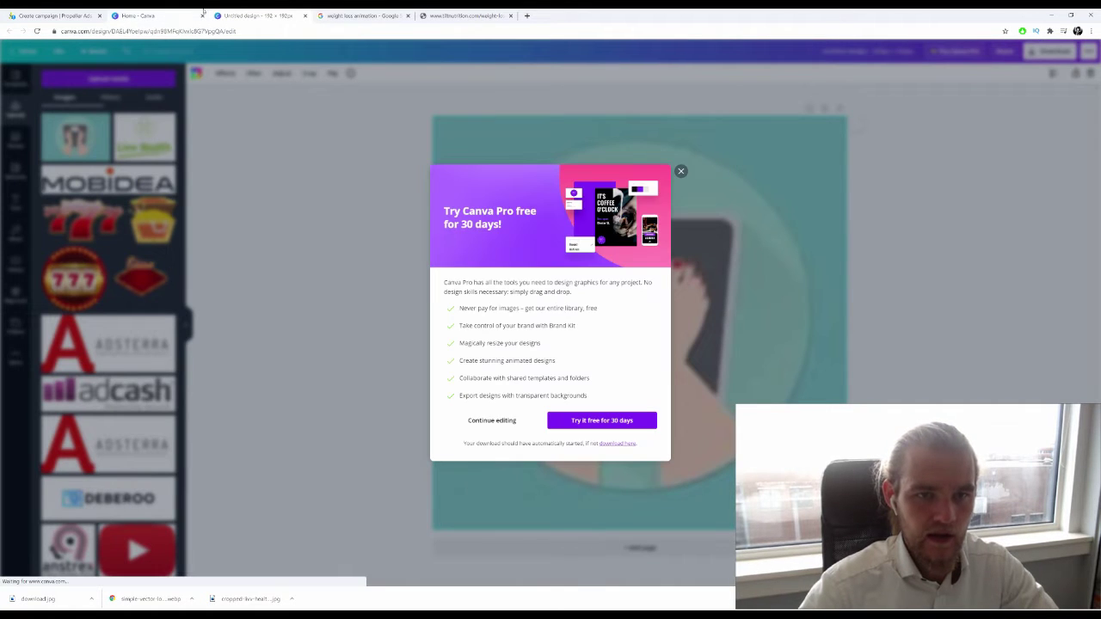
# Upload 'Untitled design (12)' as Creative 1's 192x192 image and confirm the crop.
pyautogui.click(370, 16)
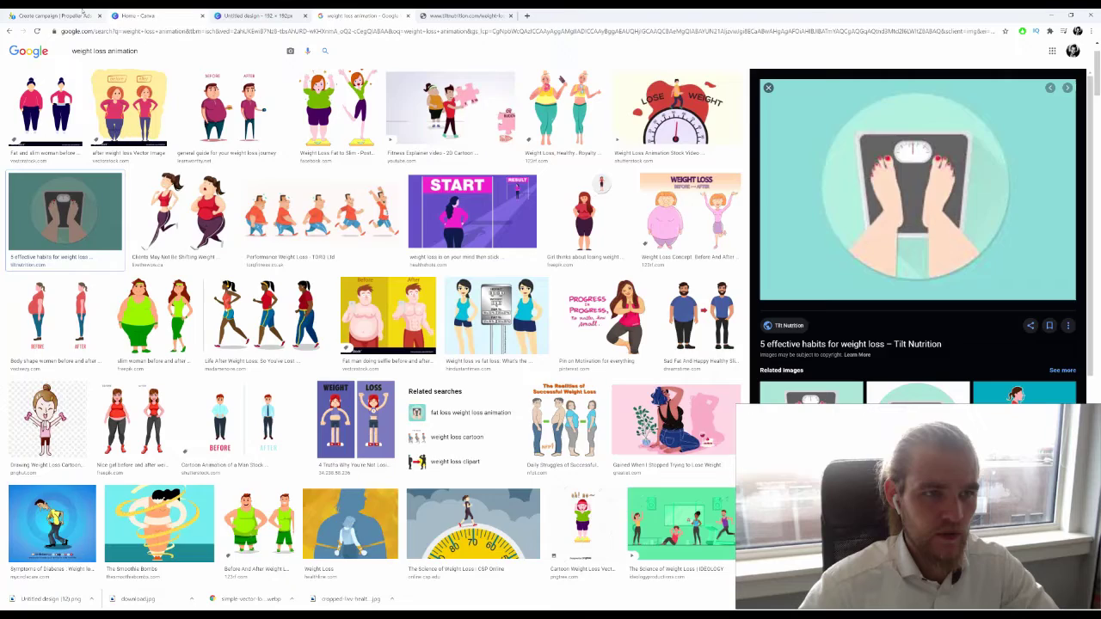
pyautogui.click(51, 16)
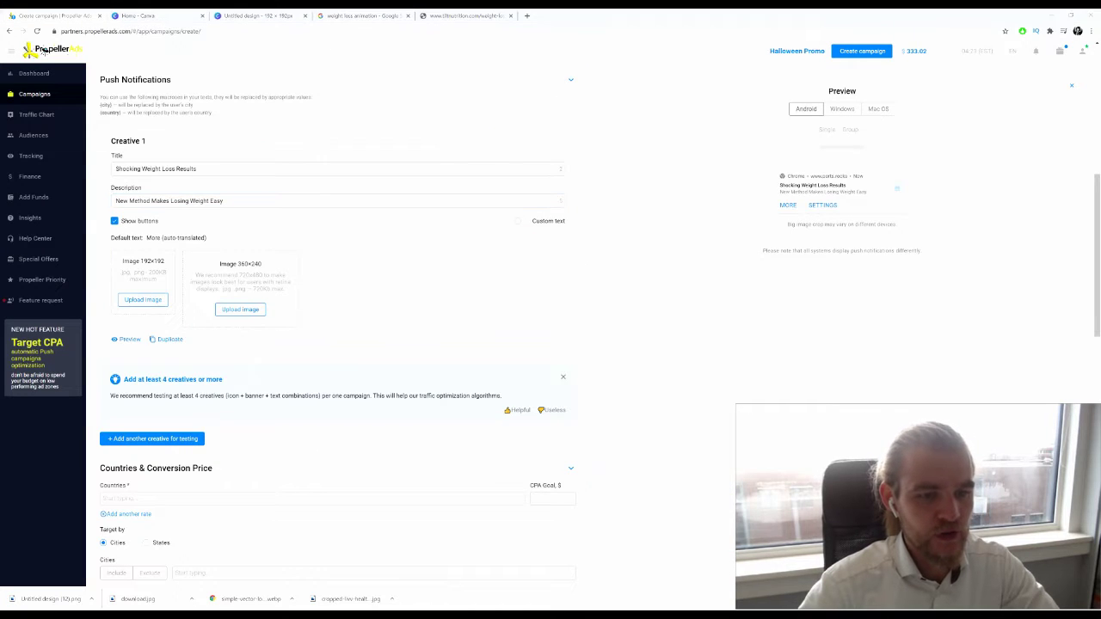
pyautogui.click(142, 299)
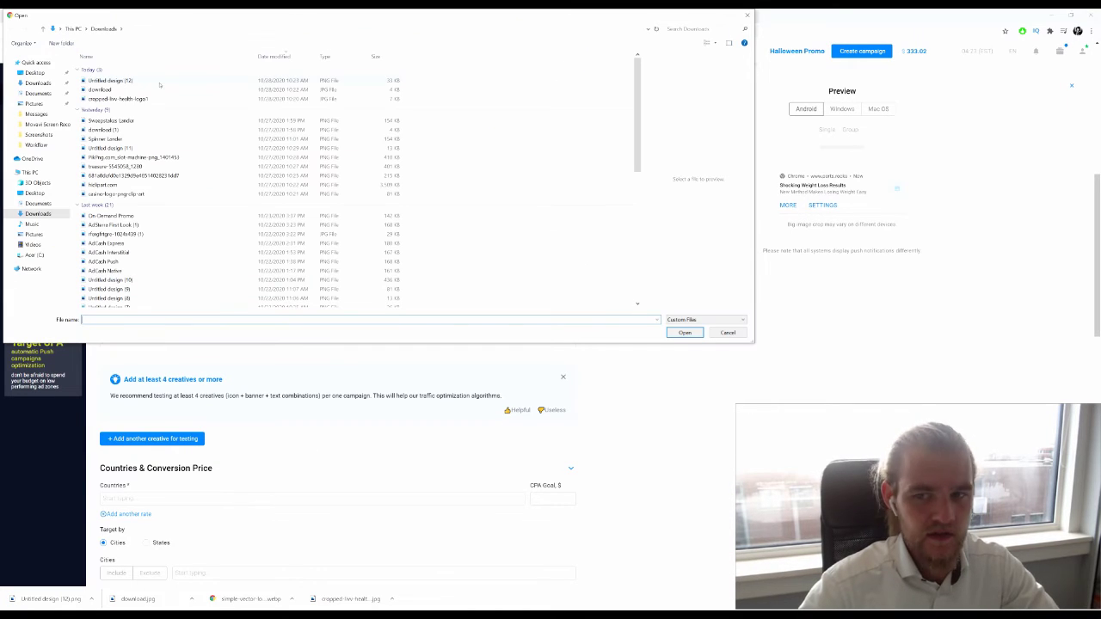
pyautogui.click(159, 81)
pyautogui.click(681, 334)
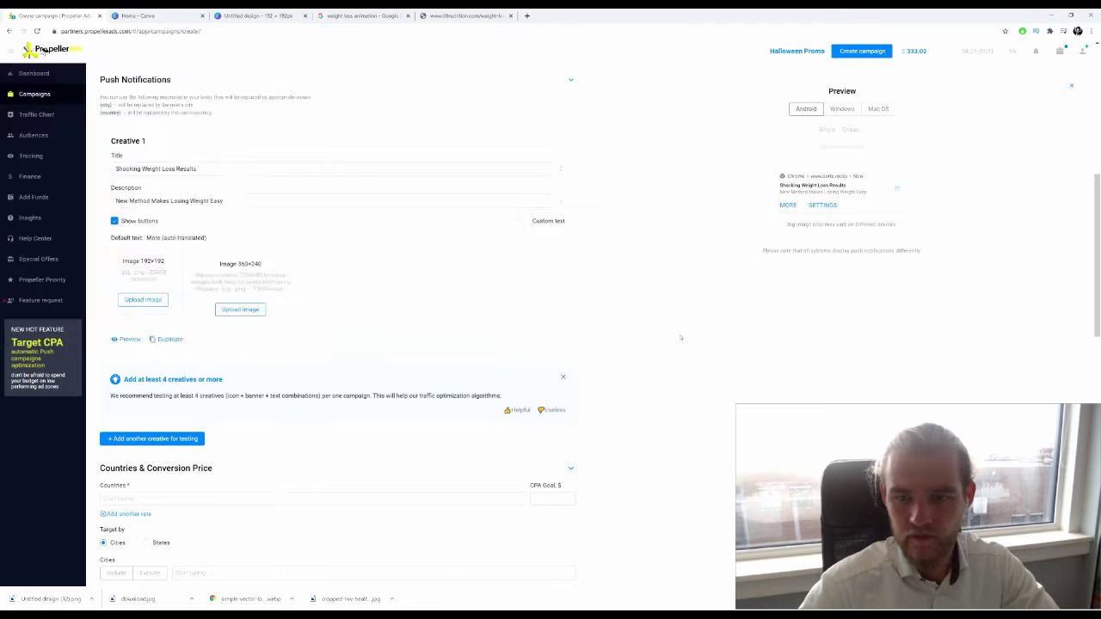
pyautogui.click(679, 369)
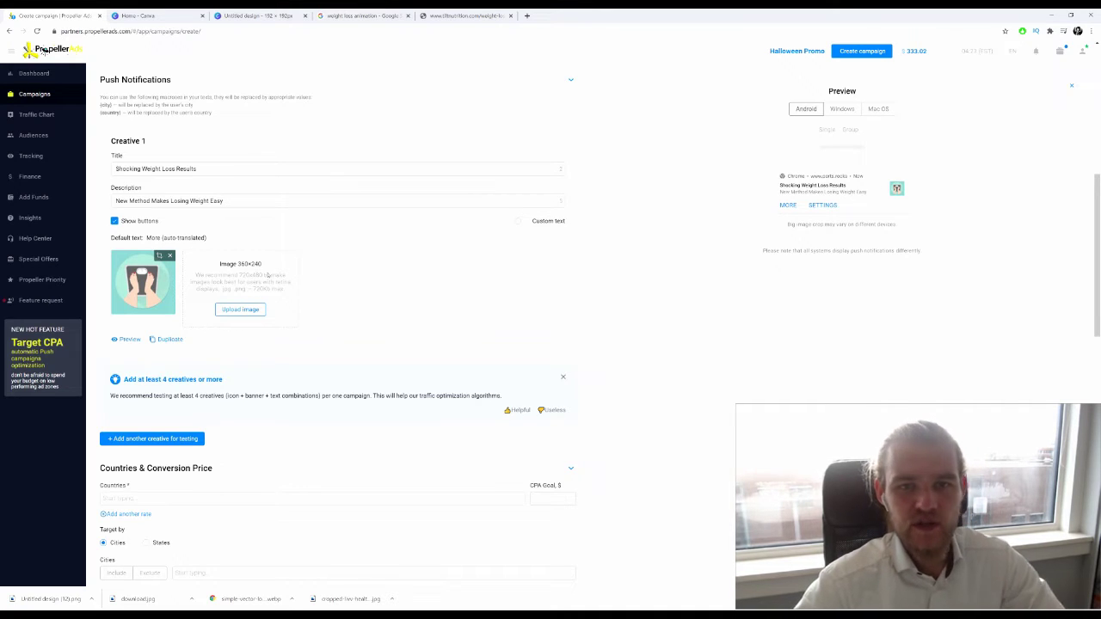
# Create a custom-size Canva design of 360 × 240 px.
pyautogui.click(141, 16)
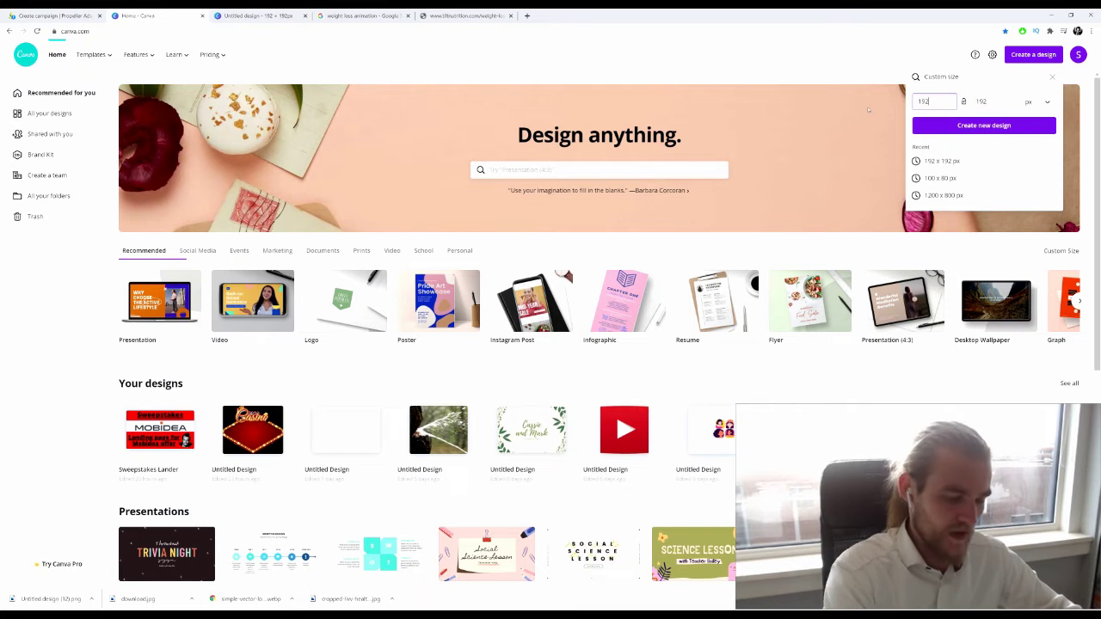
pyautogui.doubleClick(917, 100)
pyautogui.write('360')
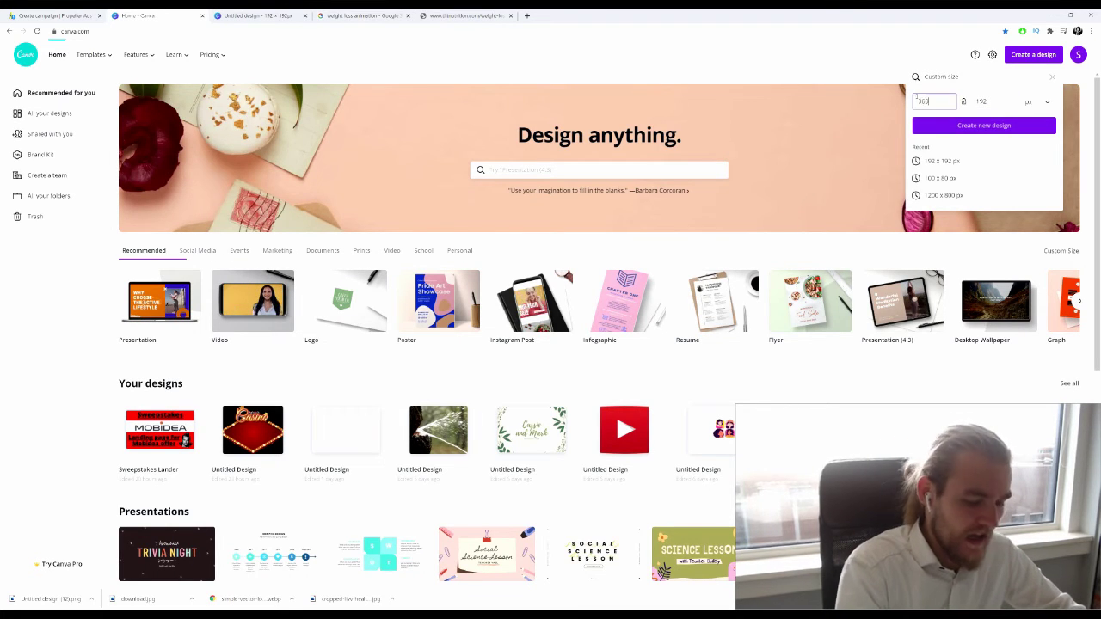
pyautogui.press('Tab')
pyautogui.write('240')
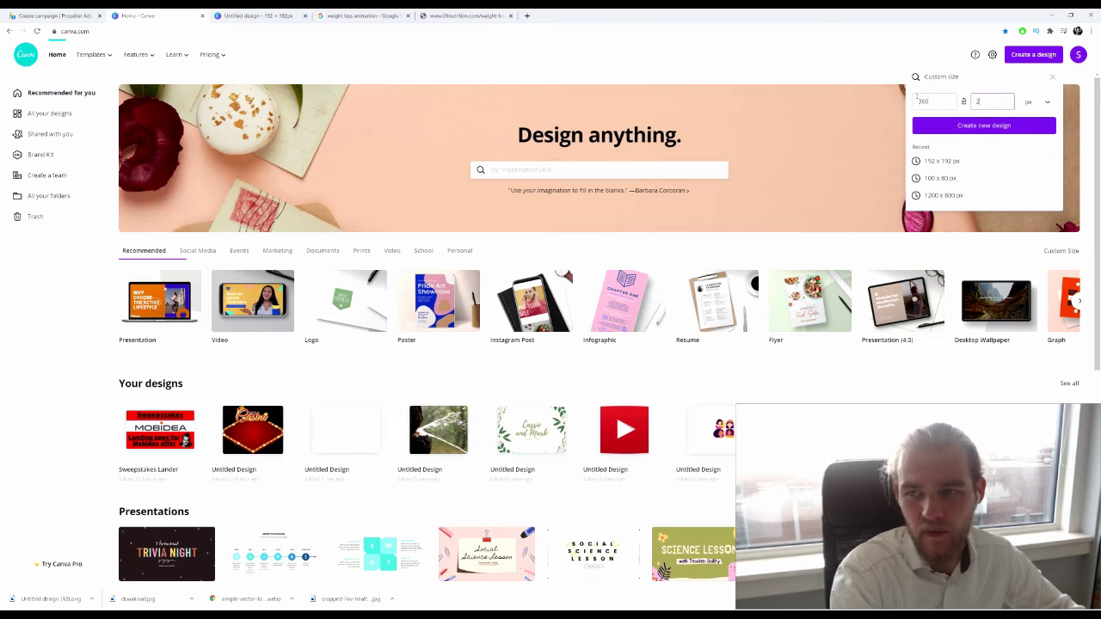
pyautogui.press('Return')
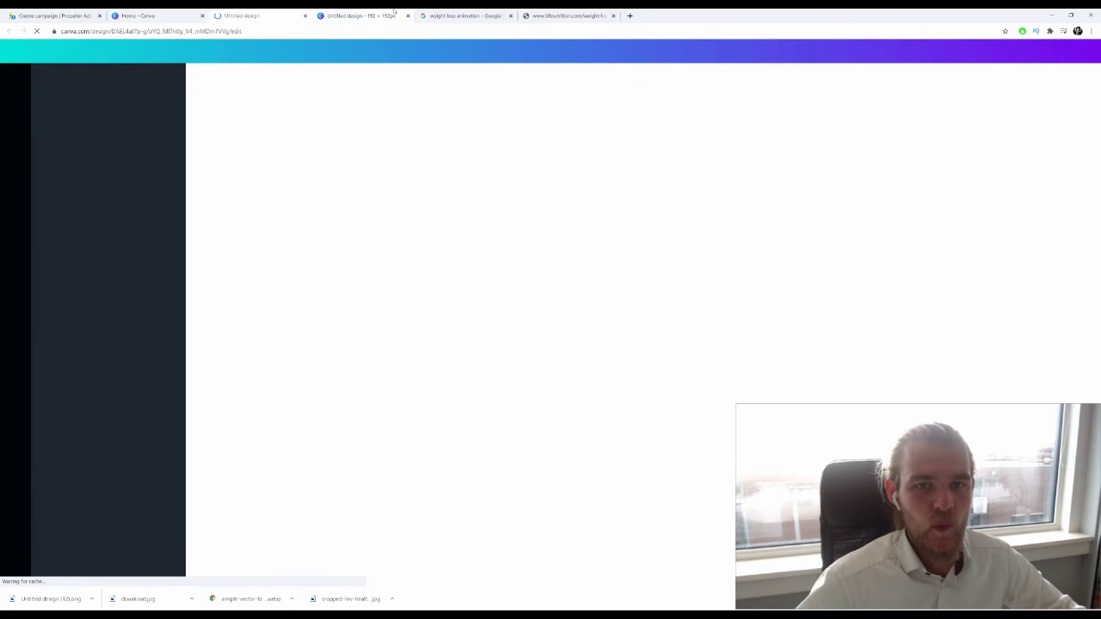
# Select the 'weight loss animation' query, check the PropellerAds form, and close the Tilt Nutrition tab.
pyautogui.click(454, 12)
pyautogui.scroll(1, 174, 86)
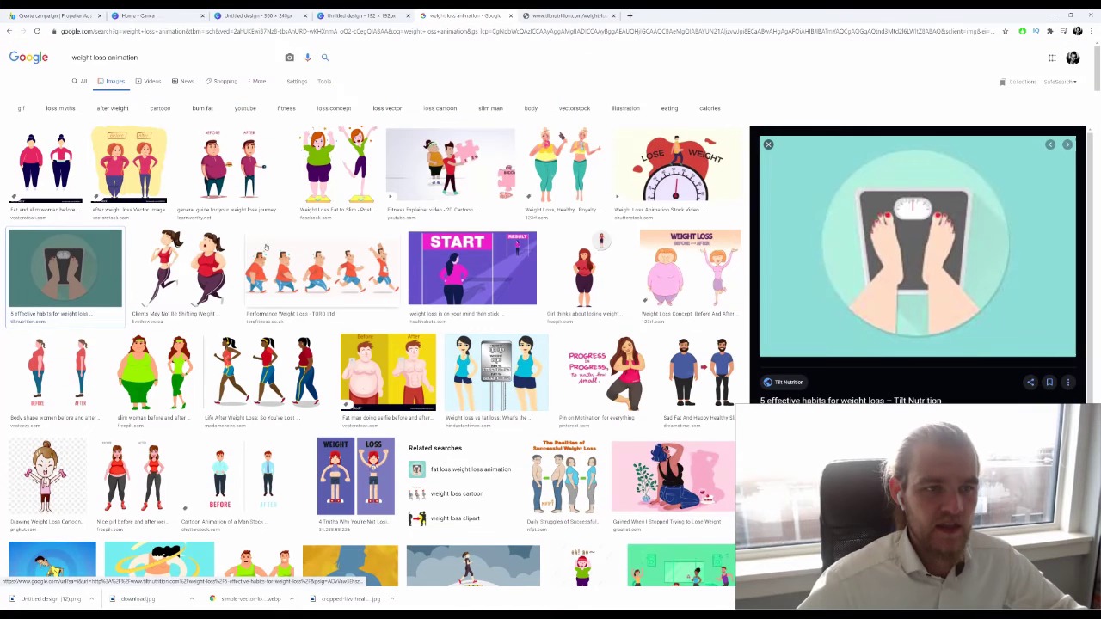
pyautogui.moveTo(108, 57); pyautogui.dragTo(175, 63)
pyautogui.hotkey('ctrl', 'a')
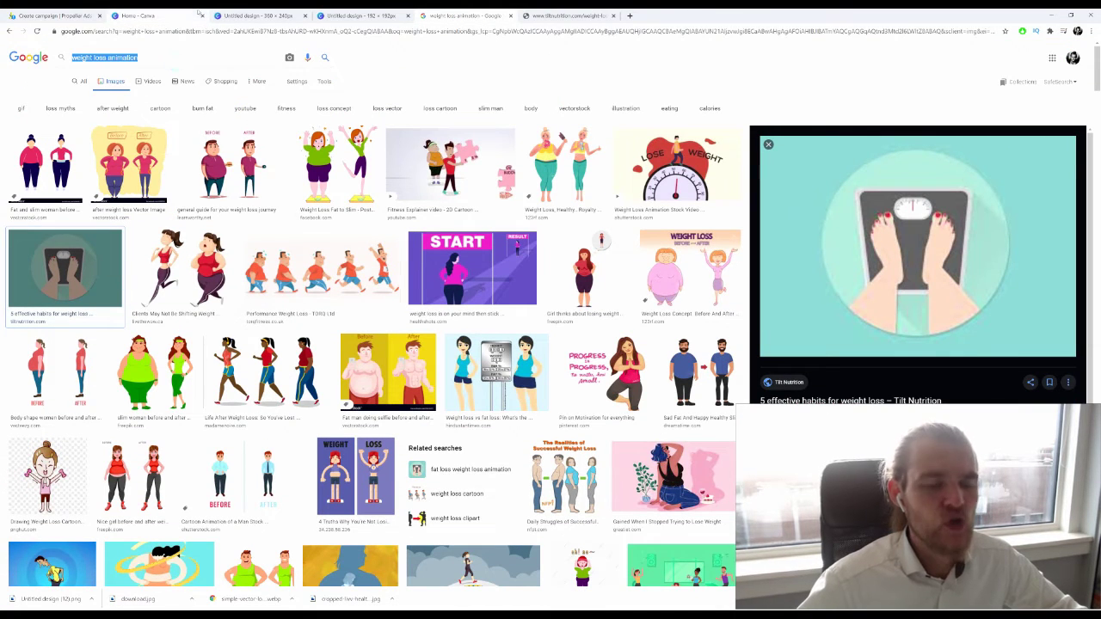
pyautogui.click(53, 14)
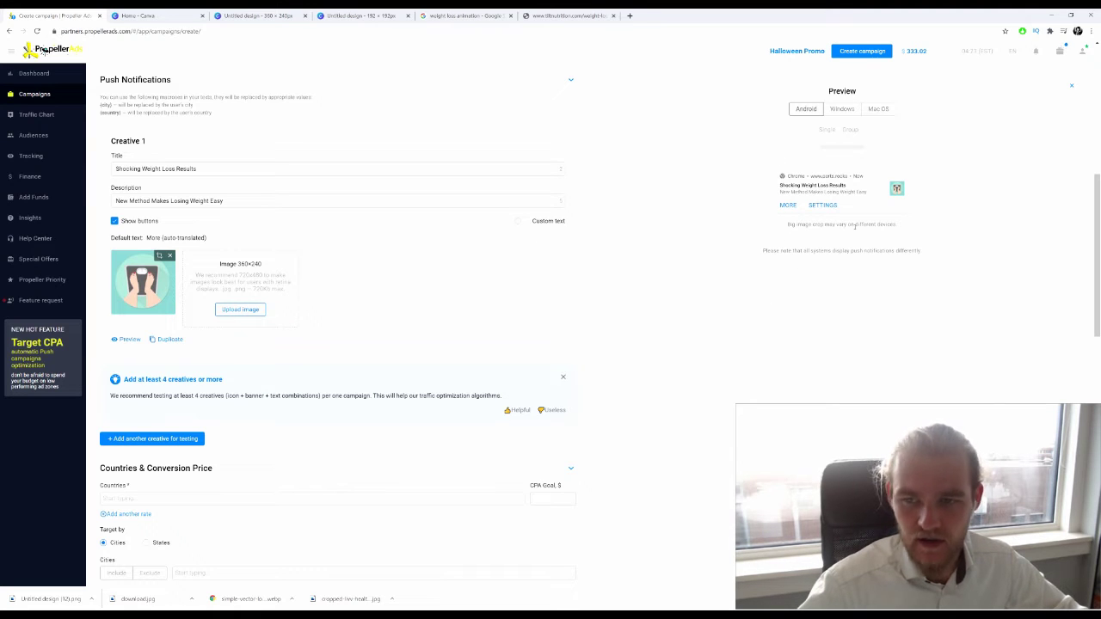
pyautogui.scroll(-1, 435, 446)
pyautogui.scroll(2, 496, 324)
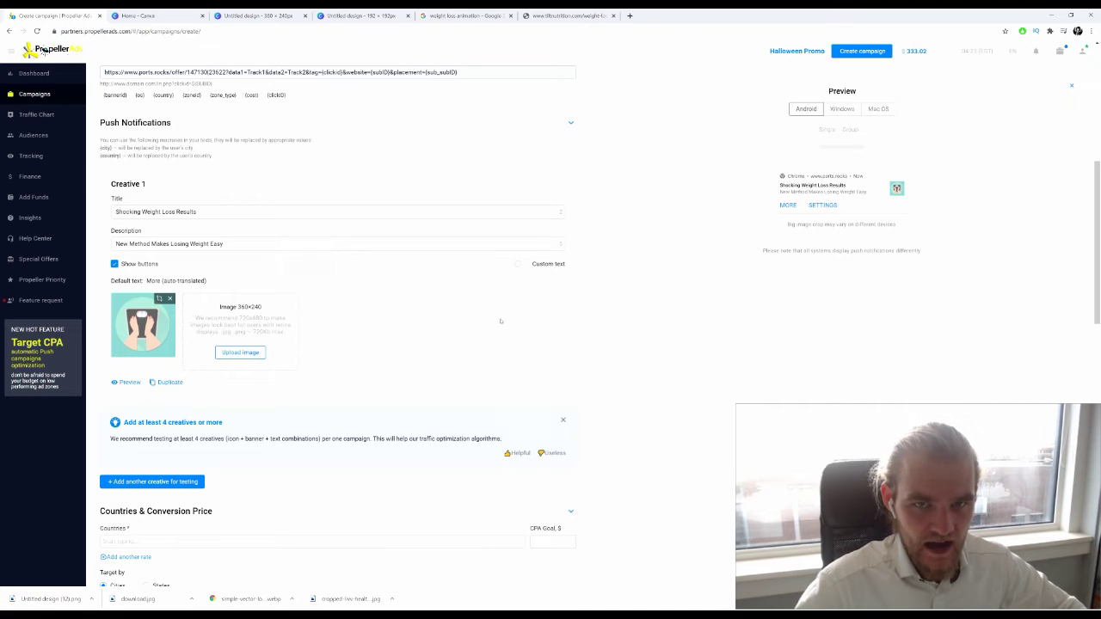
pyautogui.click(569, 16)
pyautogui.click(612, 16)
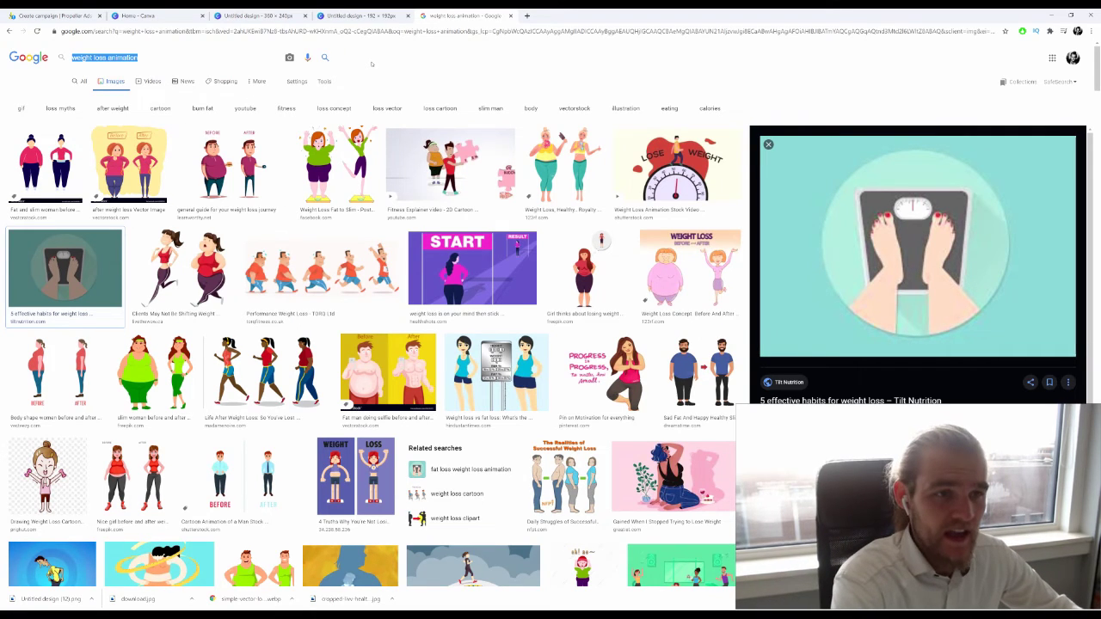
# Search images for 'keto' and scroll through the keto results.
pyautogui.write('keto')
pyautogui.press('Return')
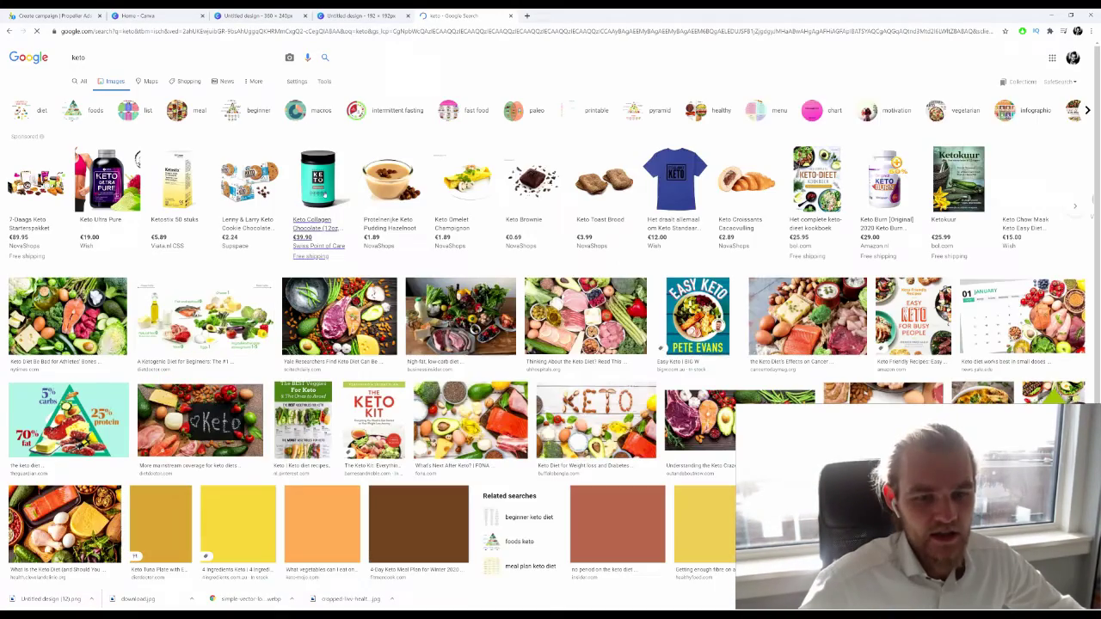
pyautogui.scroll(-15, 550, 344)
pyautogui.scroll(-1, 294, 197)
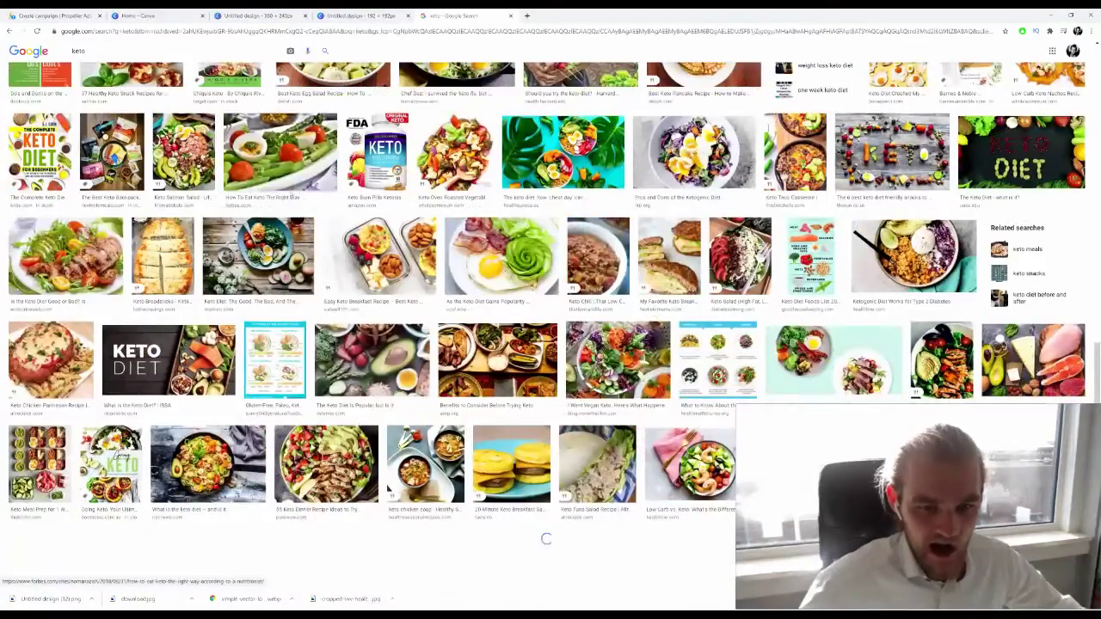
pyautogui.scroll(-3, 293, 196)
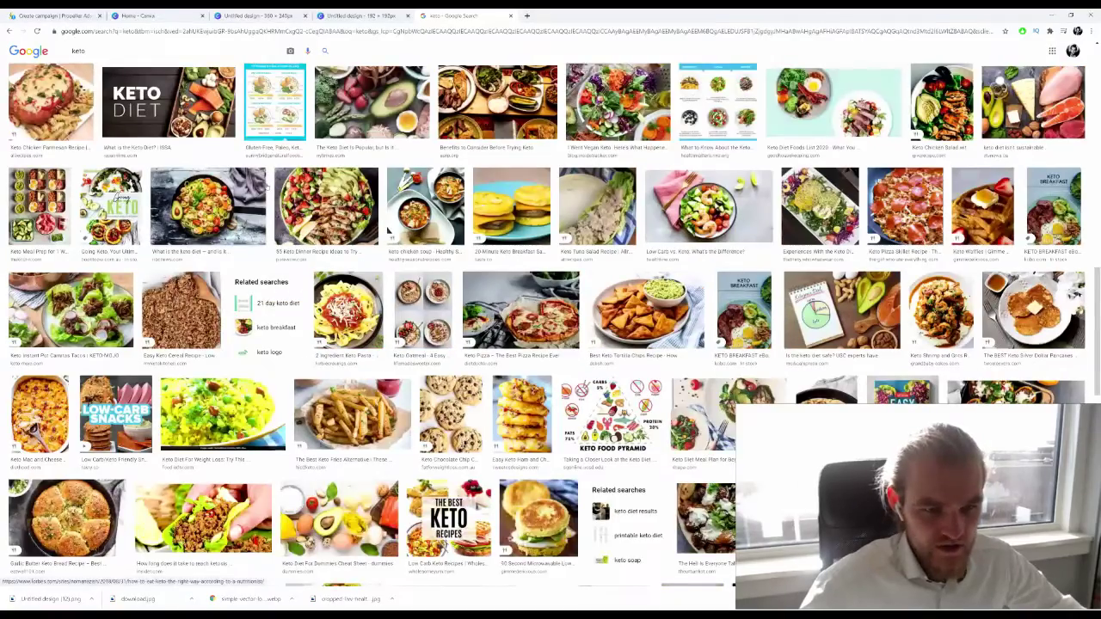
pyautogui.scroll(-3, 262, 172)
pyautogui.scroll(-5, 258, 164)
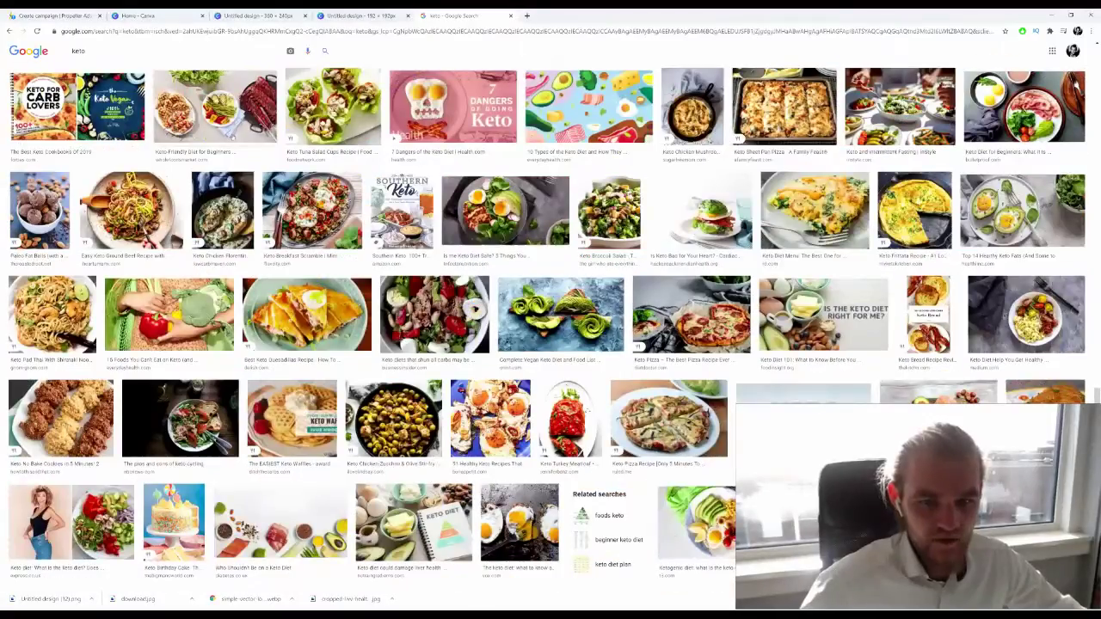
pyautogui.scroll(-3, 258, 163)
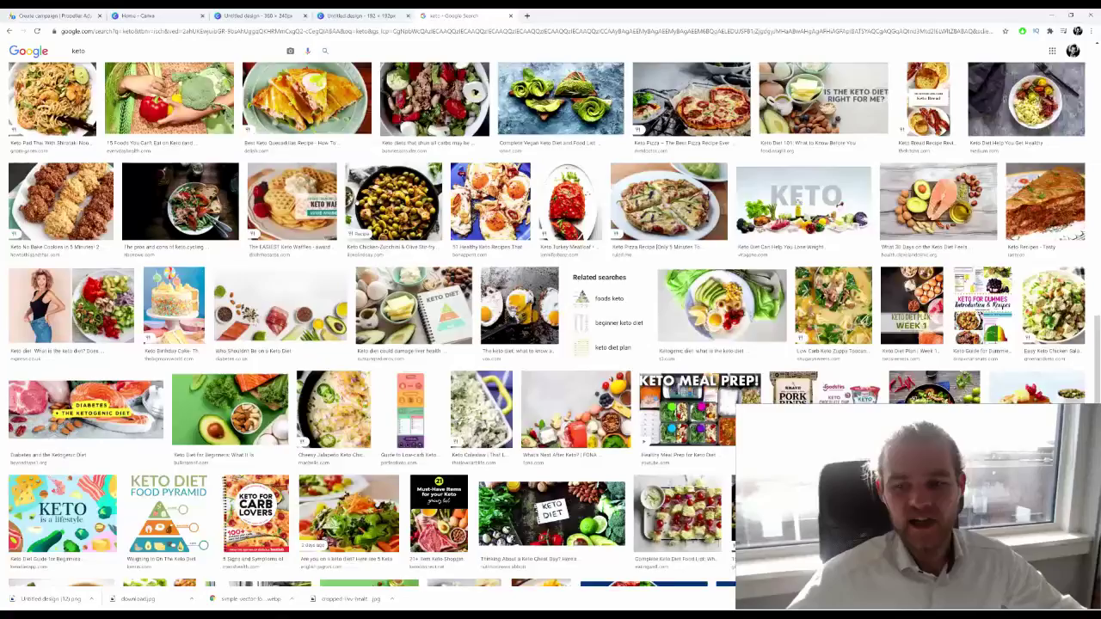
pyautogui.scroll(-1, 258, 164)
pyautogui.scroll(15, 258, 163)
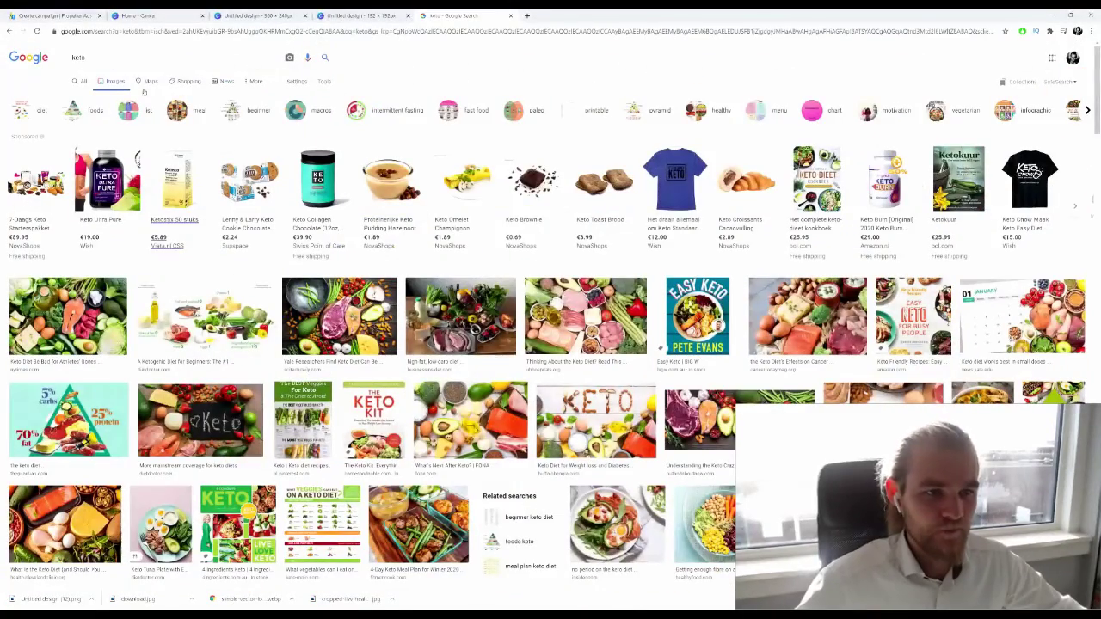
# Search Google Images for 'disgusting food habbit'.
pyautogui.doubleClick(86, 58)
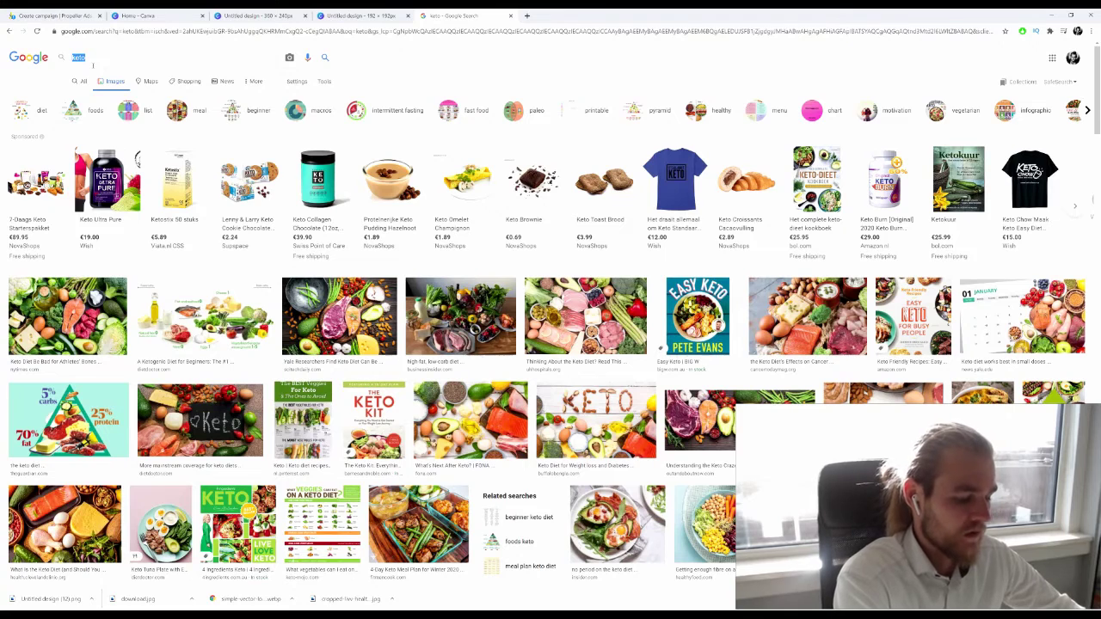
pyautogui.write('disgus')
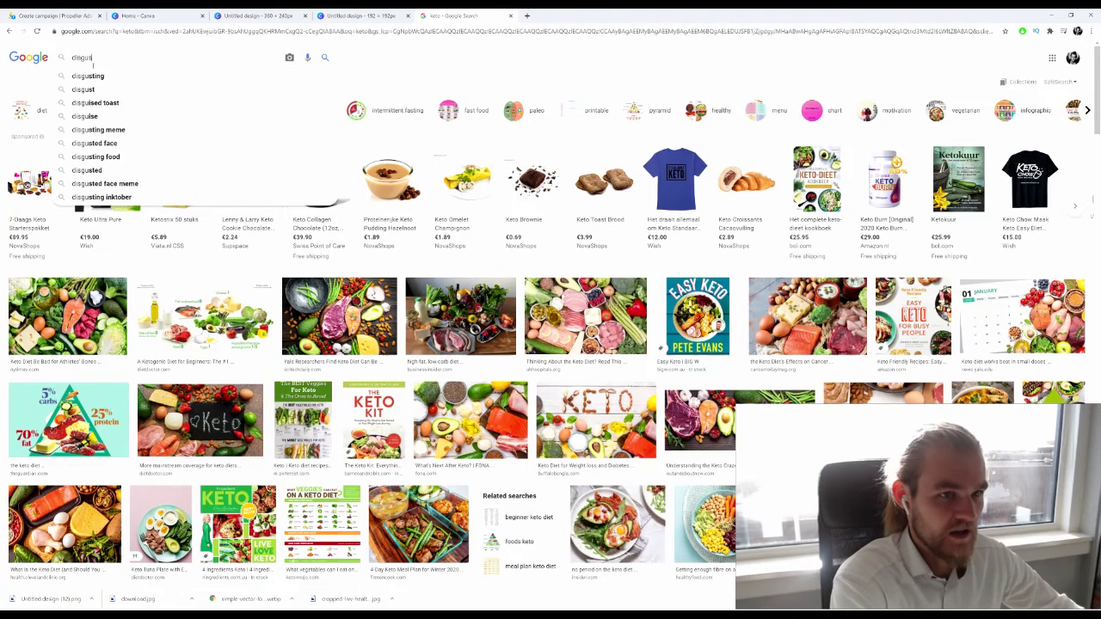
pyautogui.write('ting food habbit')
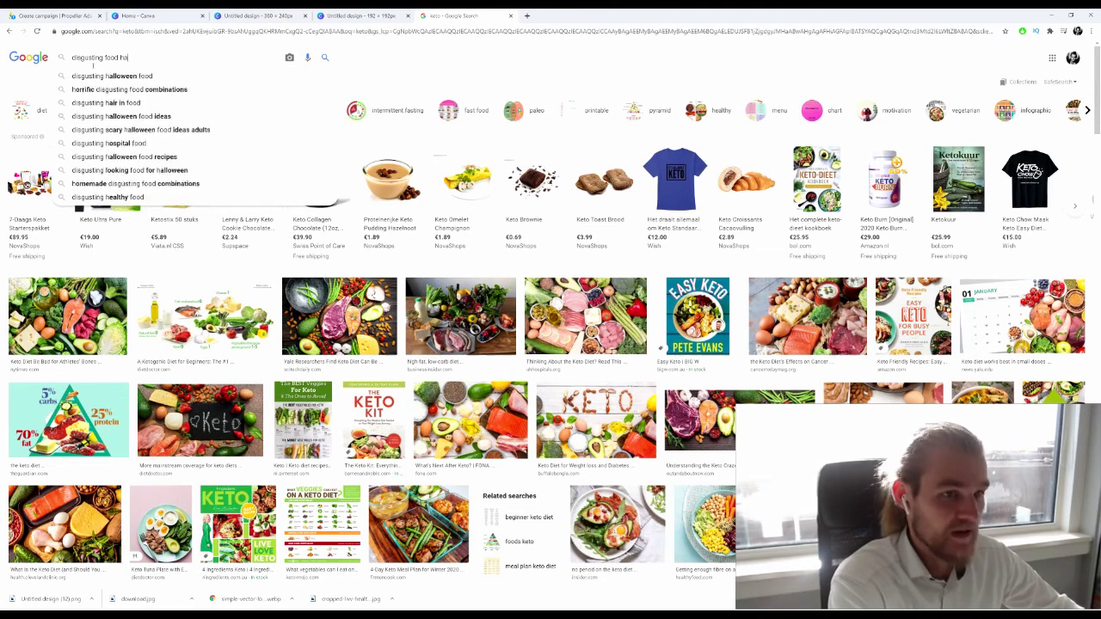
pyautogui.press('Return')
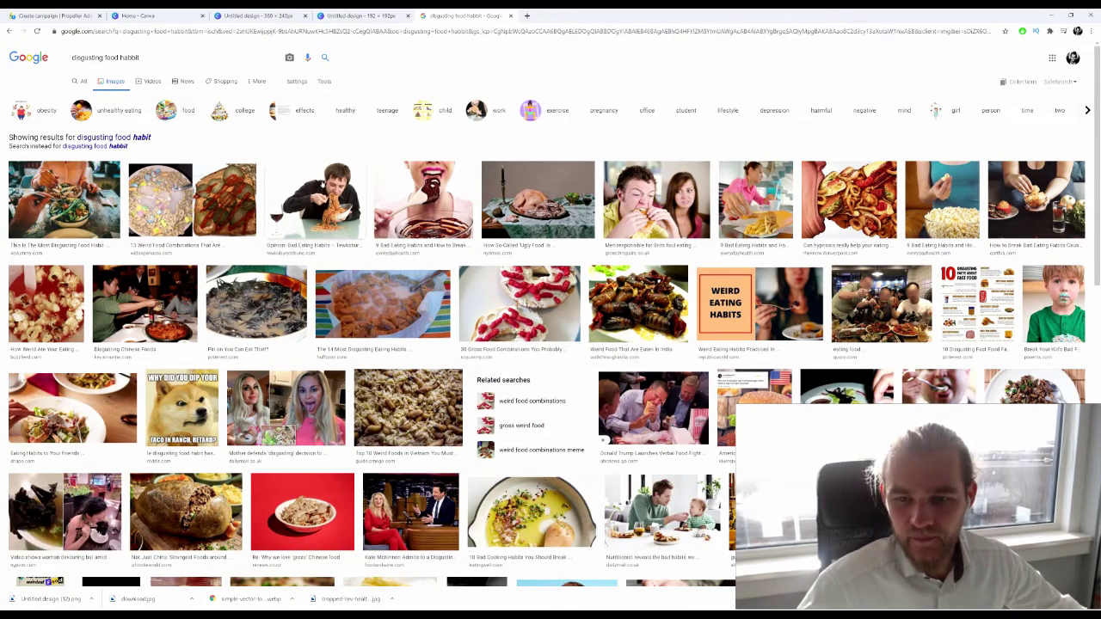
pyautogui.scroll(-2, 322, 183)
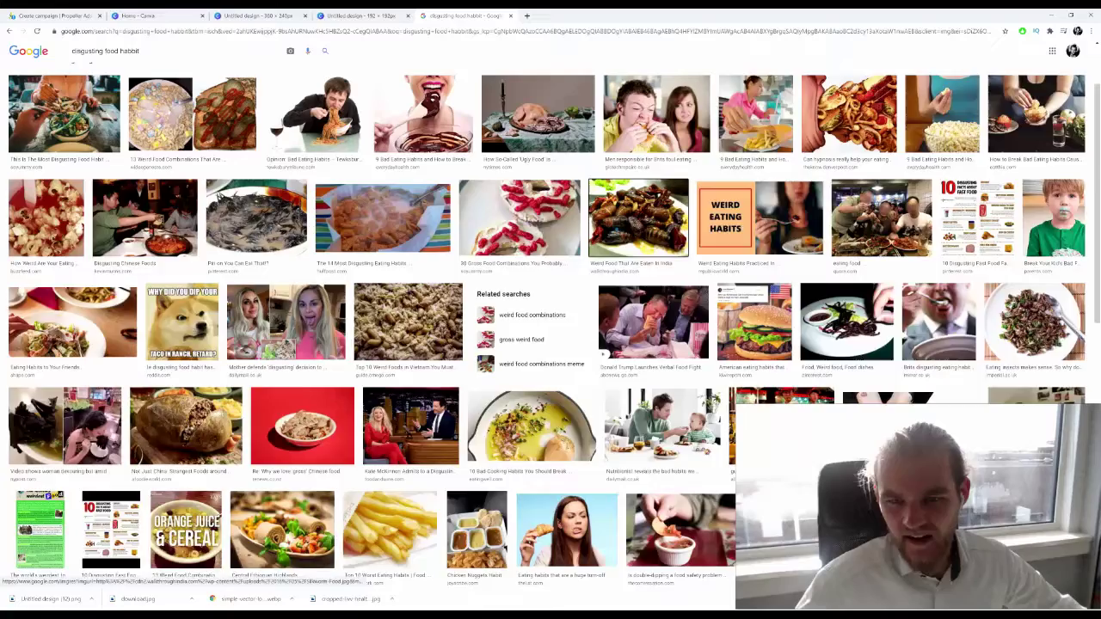
# Save the fried-larvae food photo with its default name.
pyautogui.click(616, 229)
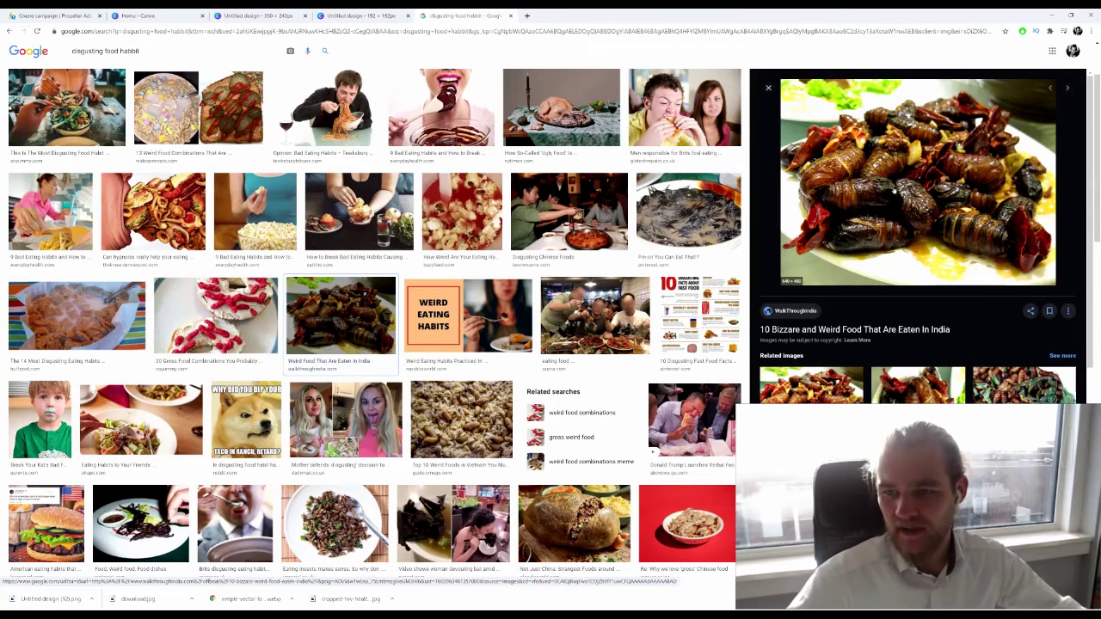
pyautogui.rightClick(893, 186)
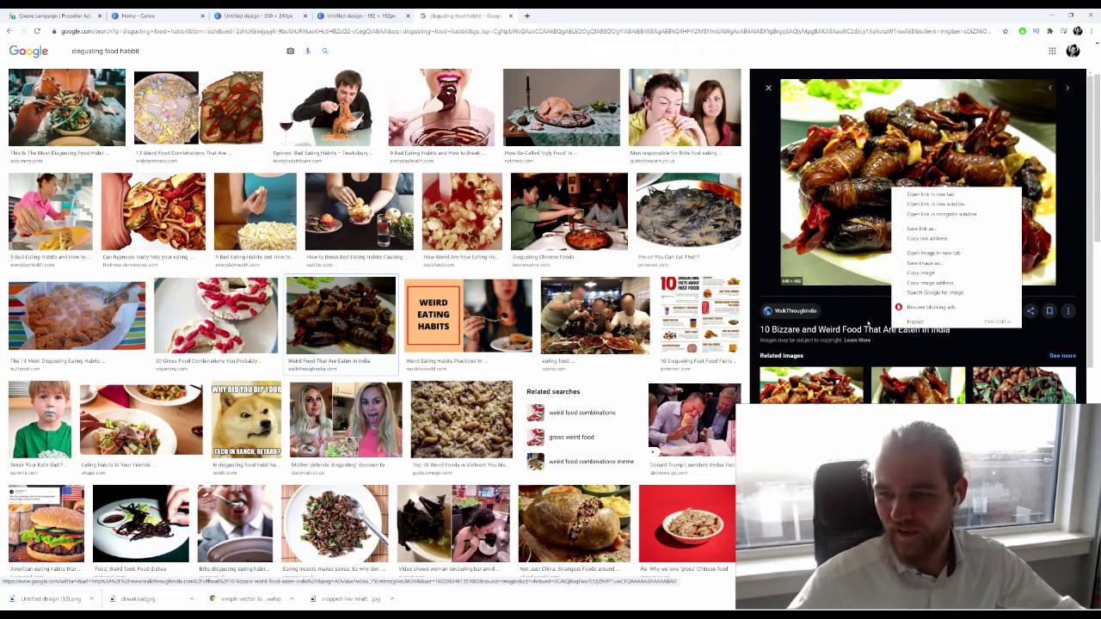
pyautogui.click(927, 263)
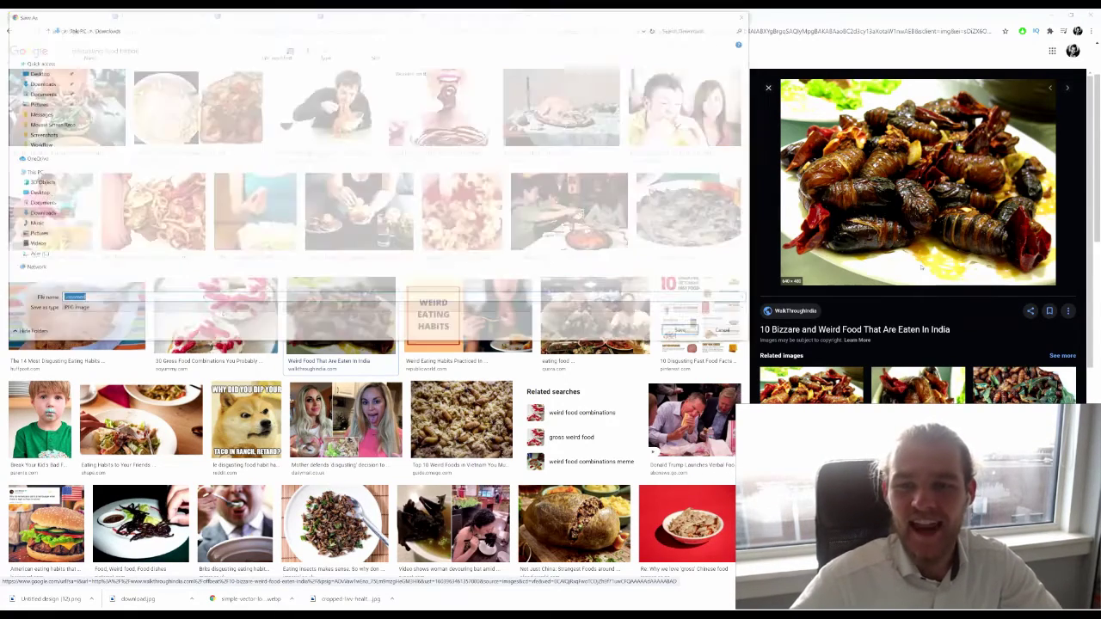
pyautogui.press('Return')
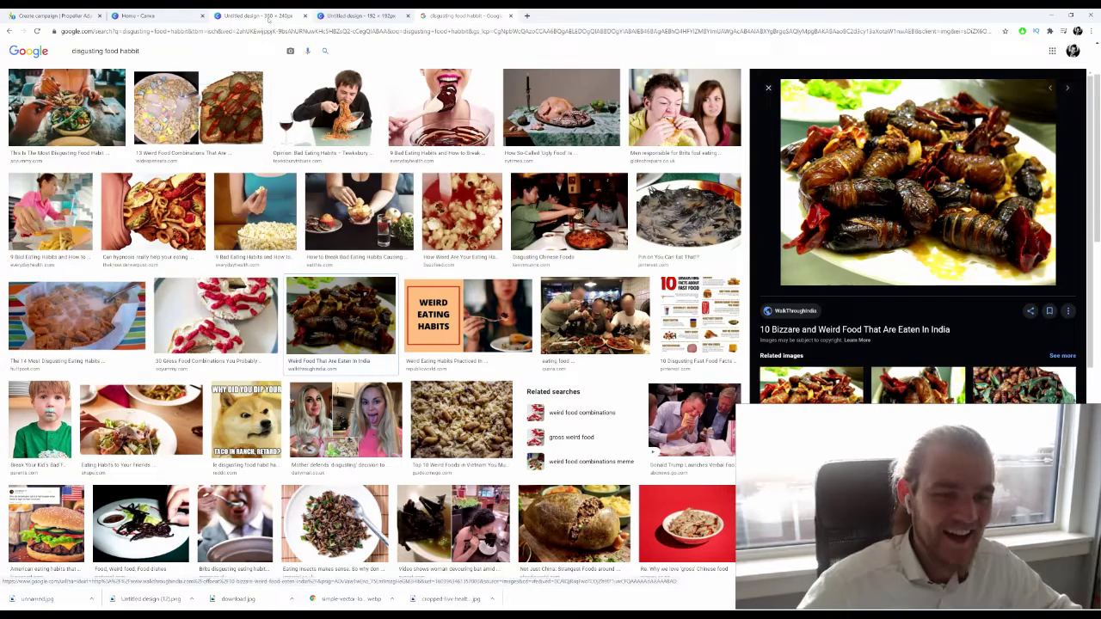
pyautogui.click(258, 15)
# Place the fried-larvae photo onto the 360 x 240 Canva design and download it as PNG.
pyautogui.moveTo(30, 599); pyautogui.dragTo(308, 187)
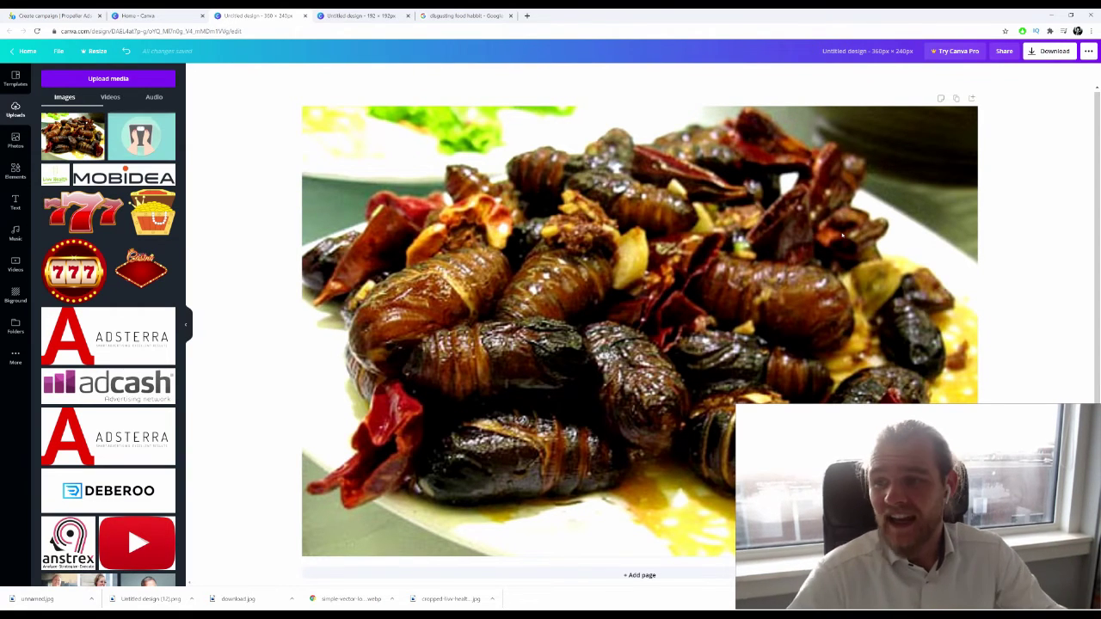
pyautogui.click(1054, 50)
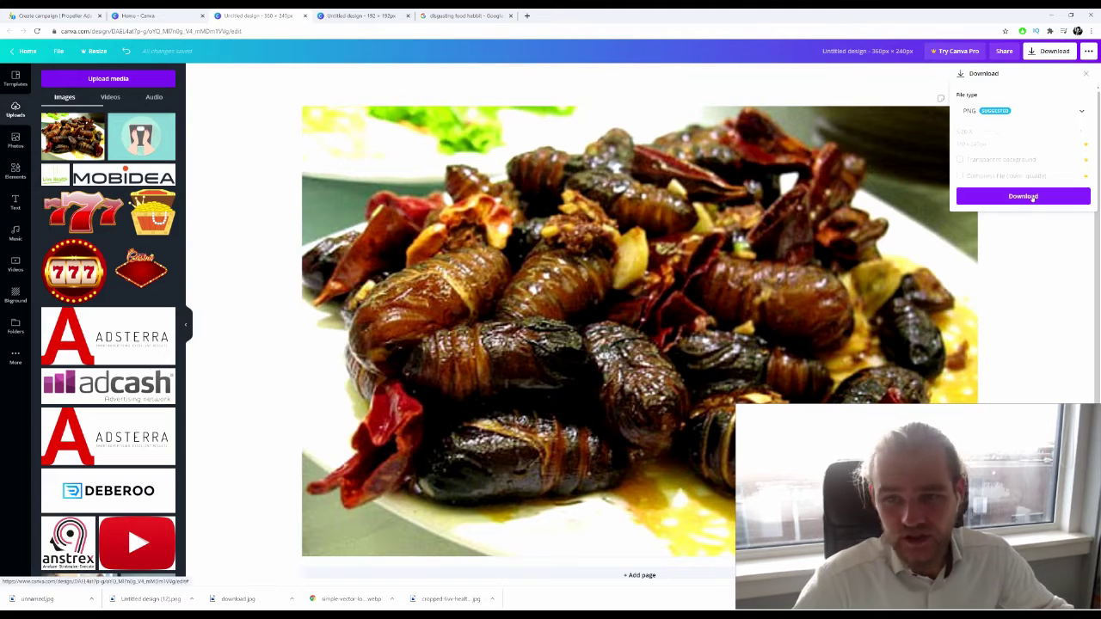
pyautogui.click(1024, 195)
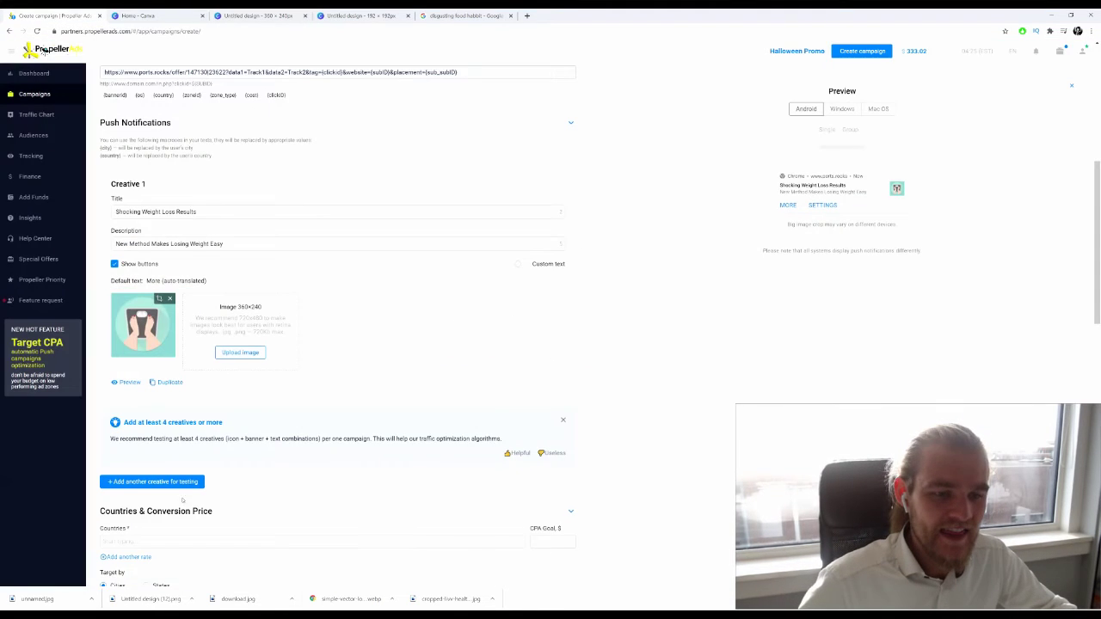
# Upload 'Untitled design (13)' as Creative 1's large image and accept the crop.
pyautogui.click(242, 352)
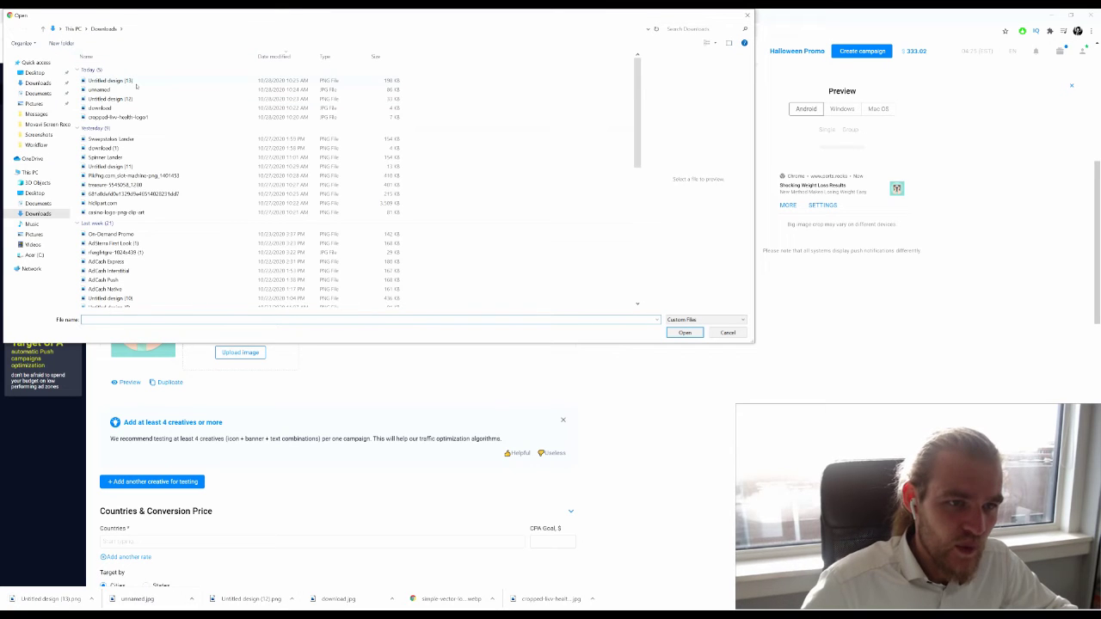
pyautogui.click(133, 81)
pyautogui.click(685, 332)
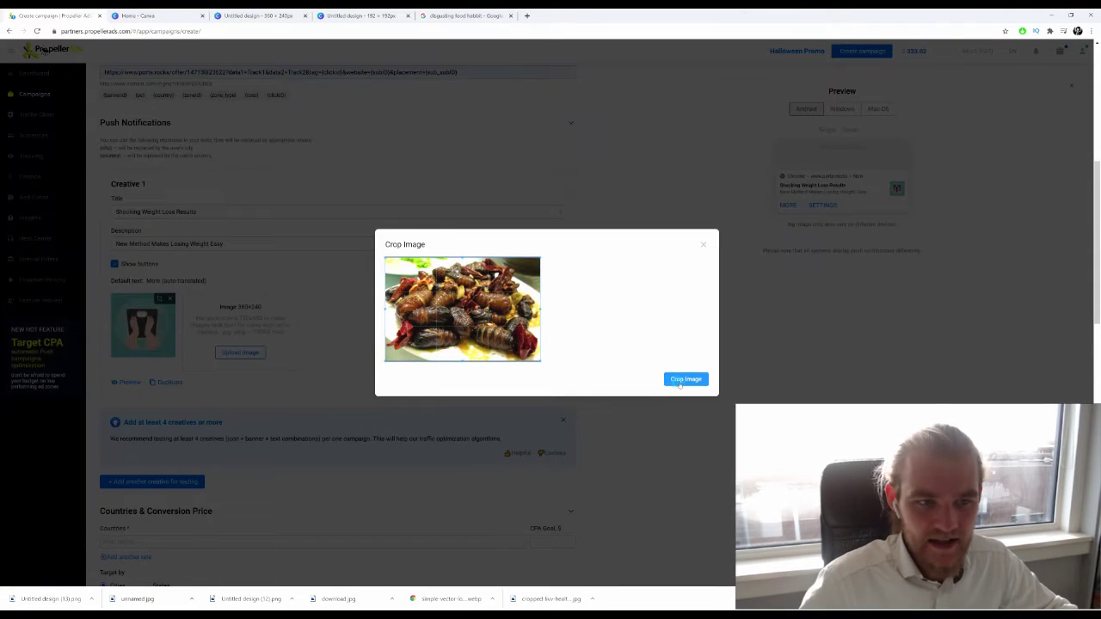
pyautogui.click(685, 380)
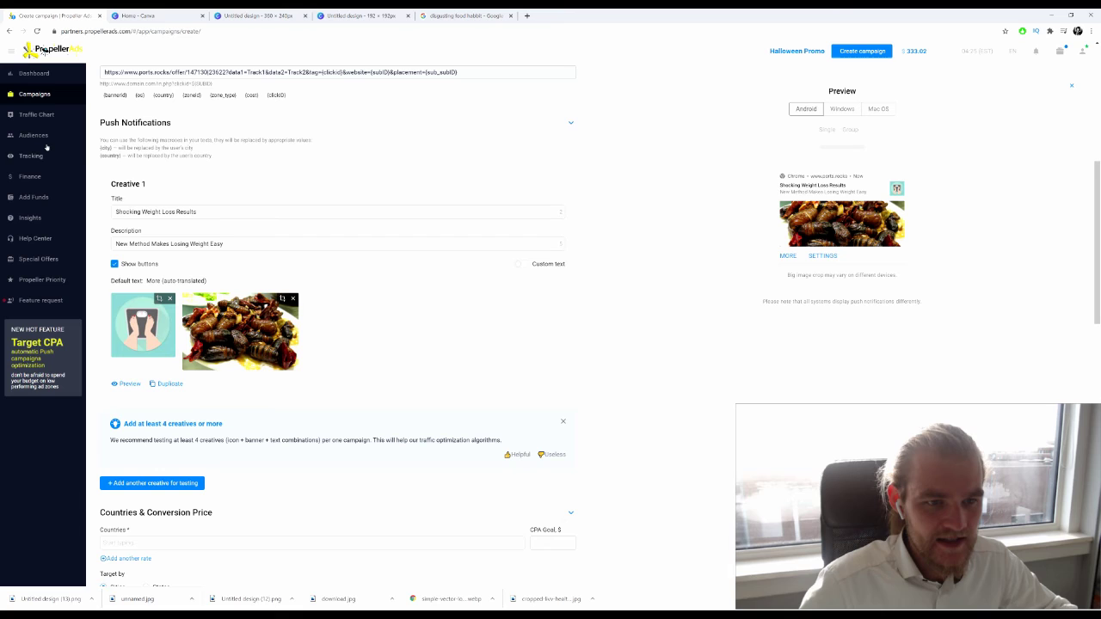
# Replace Creative 1's description with 'Eating This Will Melt Away Belly Fat'.
pyautogui.moveTo(225, 244); pyautogui.dragTo(4, 238)
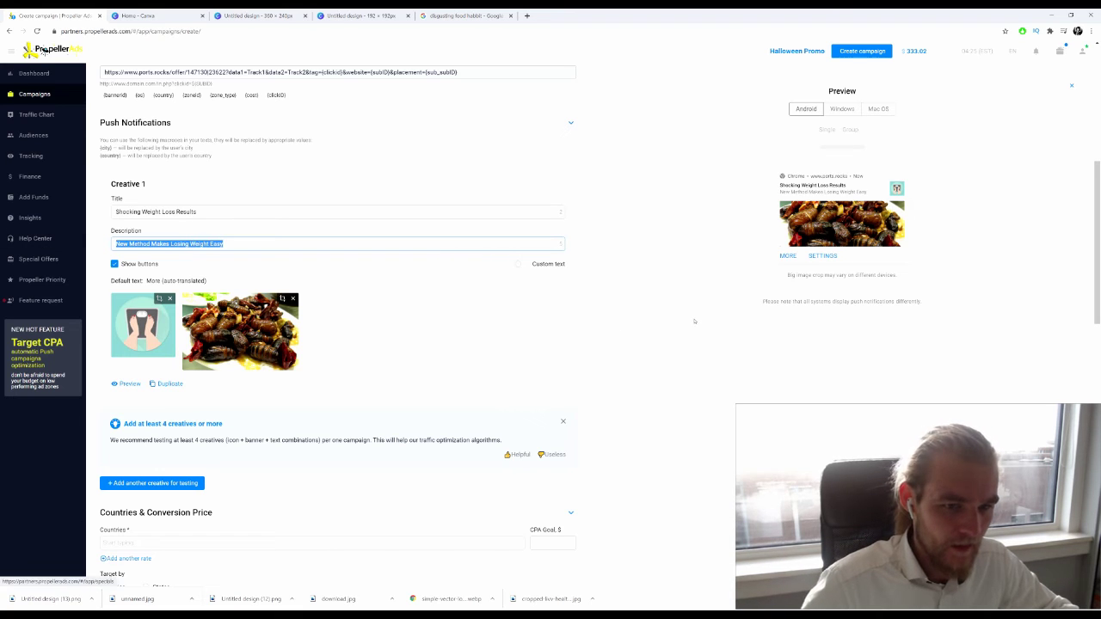
pyautogui.write('I')
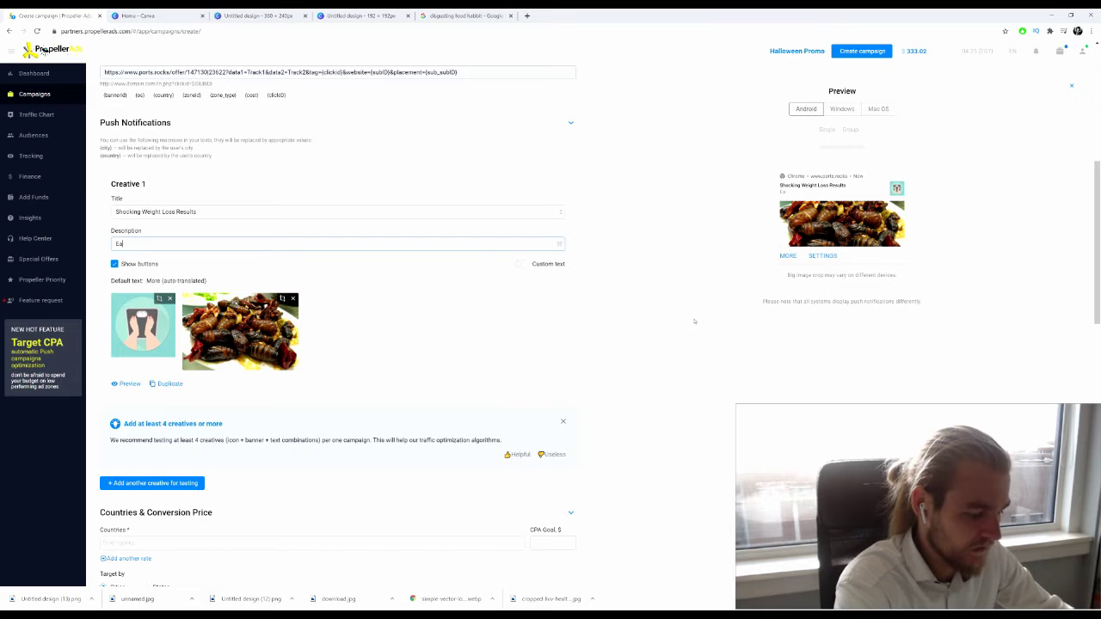
pyautogui.write('ating this')
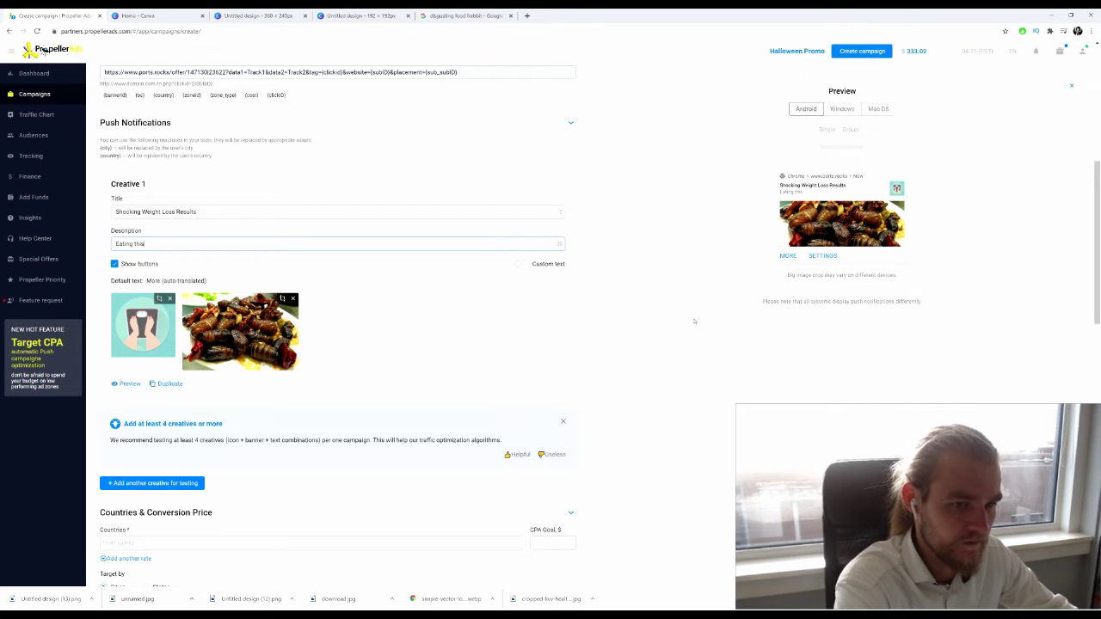
pyautogui.write(' TH')
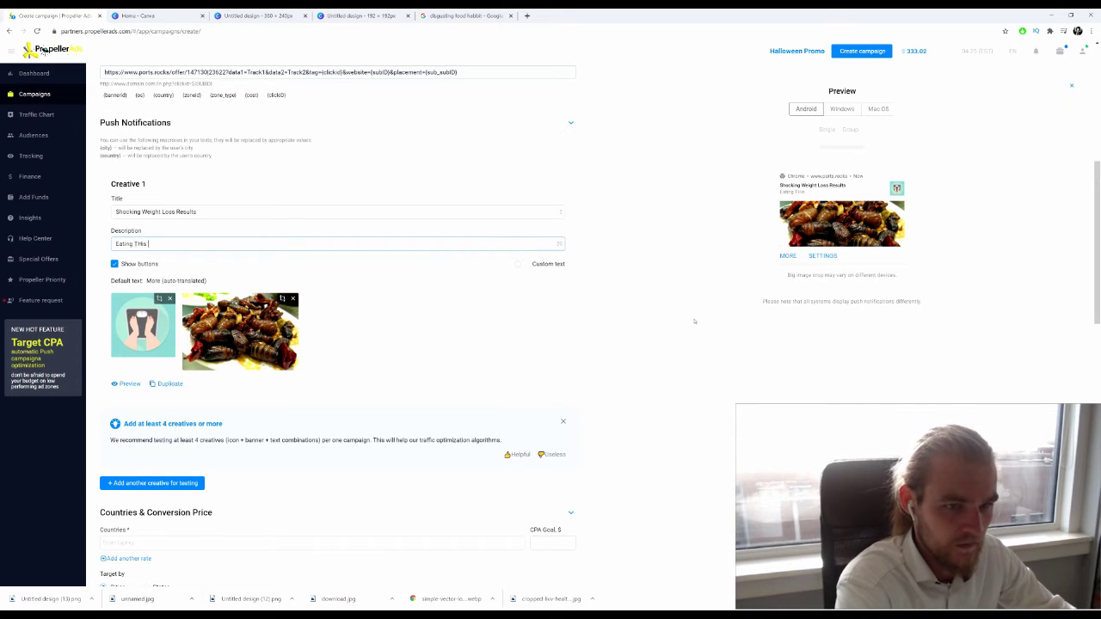
pyautogui.write('is w')
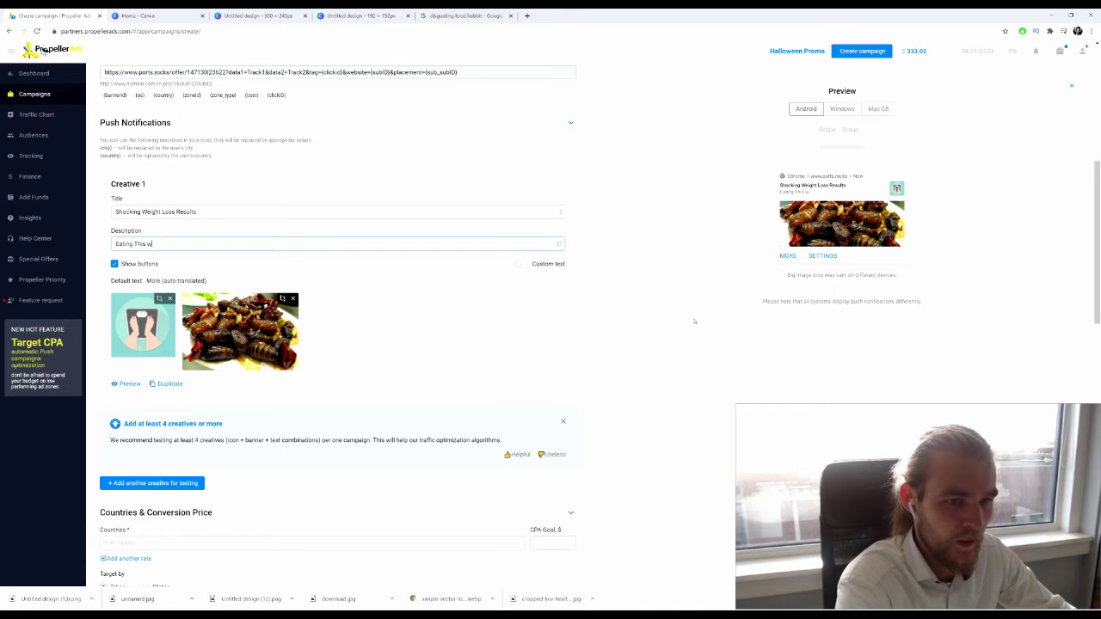
pyautogui.write('ill')
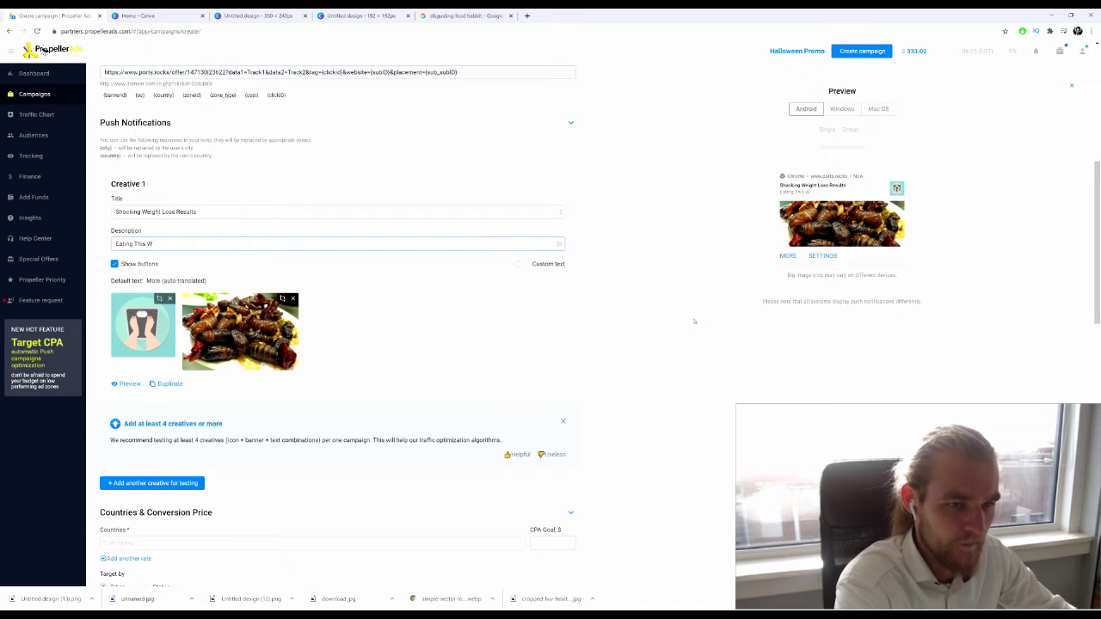
pyautogui.write(' Melt')
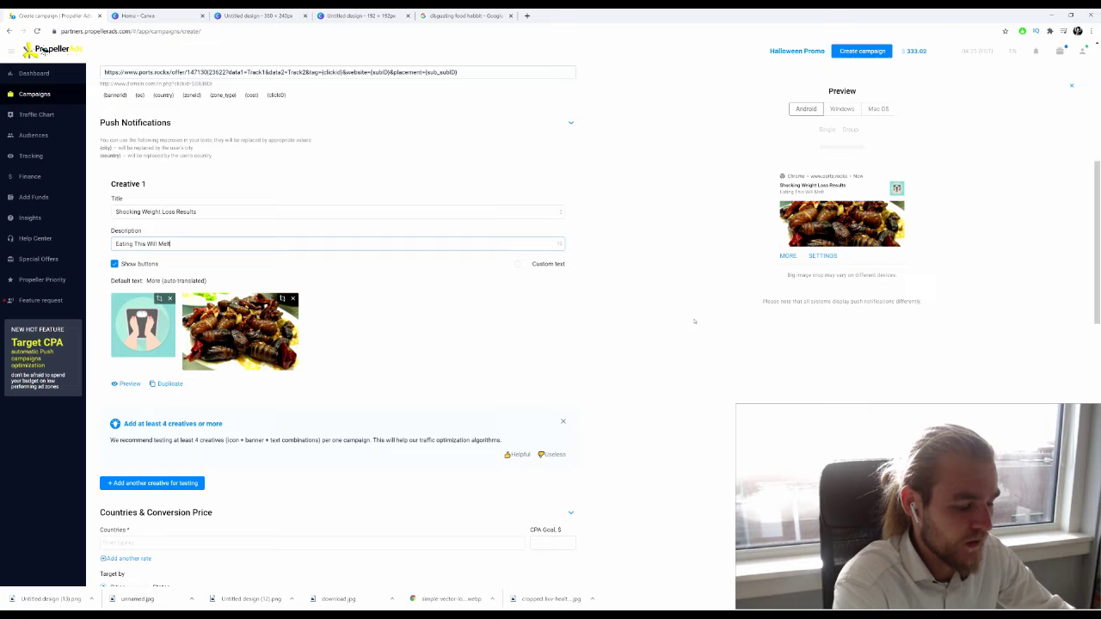
pyautogui.write(' Away')
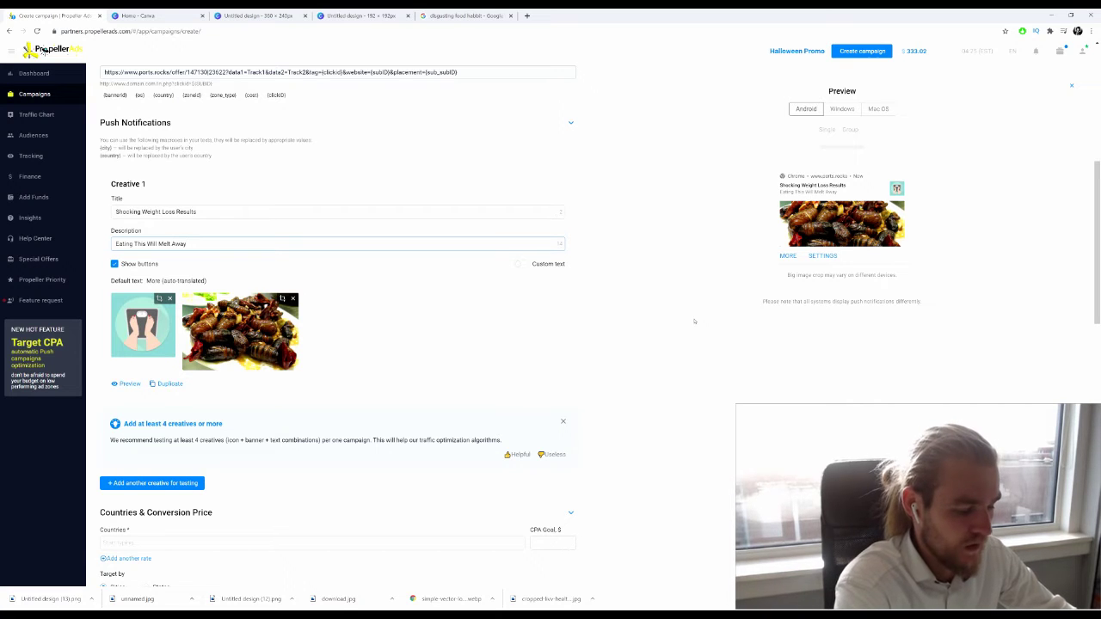
pyautogui.write(' Bod')
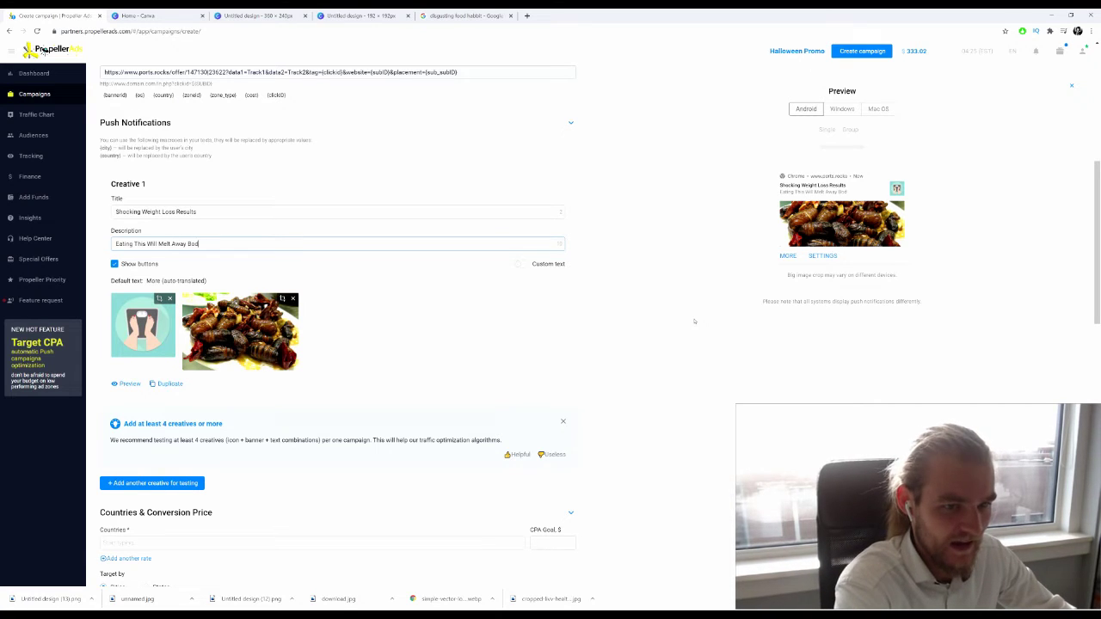
pyautogui.write('yelly Fat')
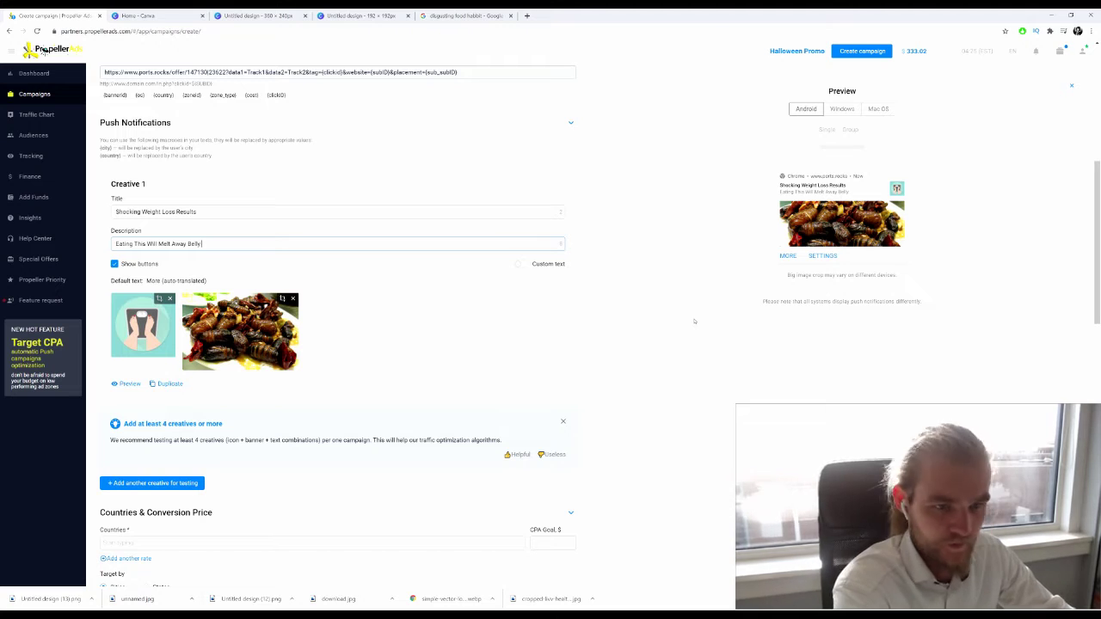
pyautogui.click(639, 340)
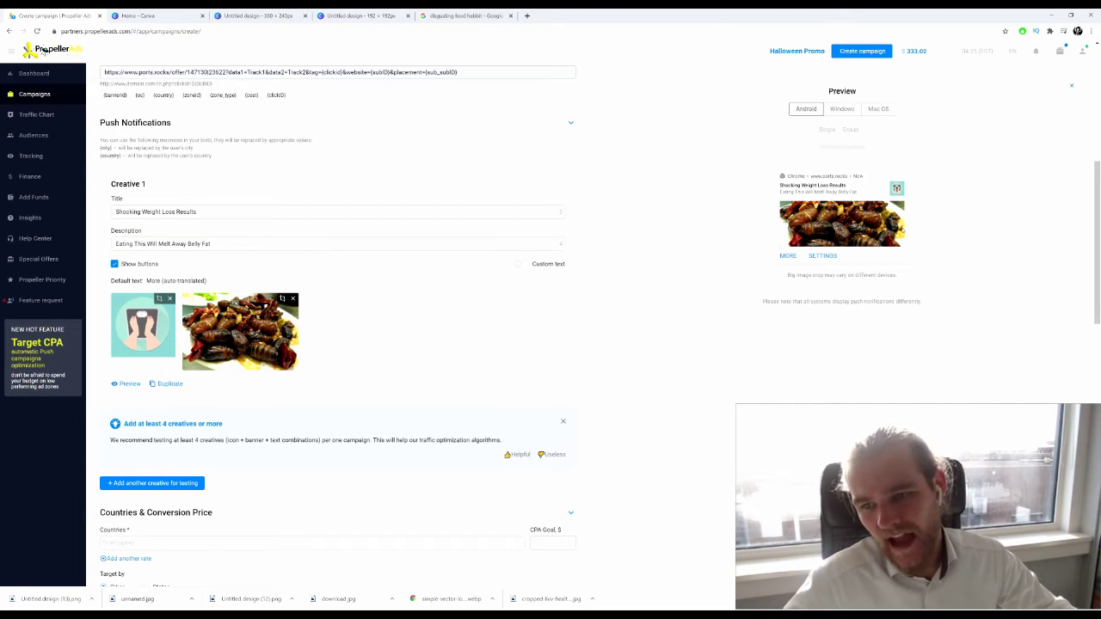
# Target the campaign at United Kingdom in the Countries field.
pyautogui.scroll(-5, 629, 235)
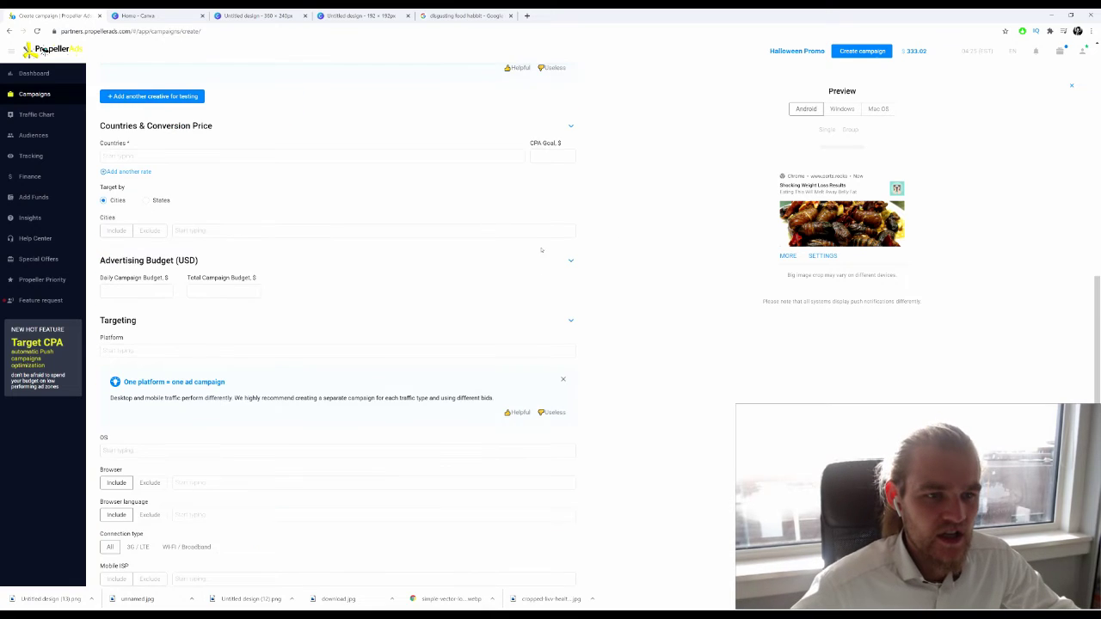
pyautogui.scroll(1, 273, 189)
pyautogui.click(176, 242)
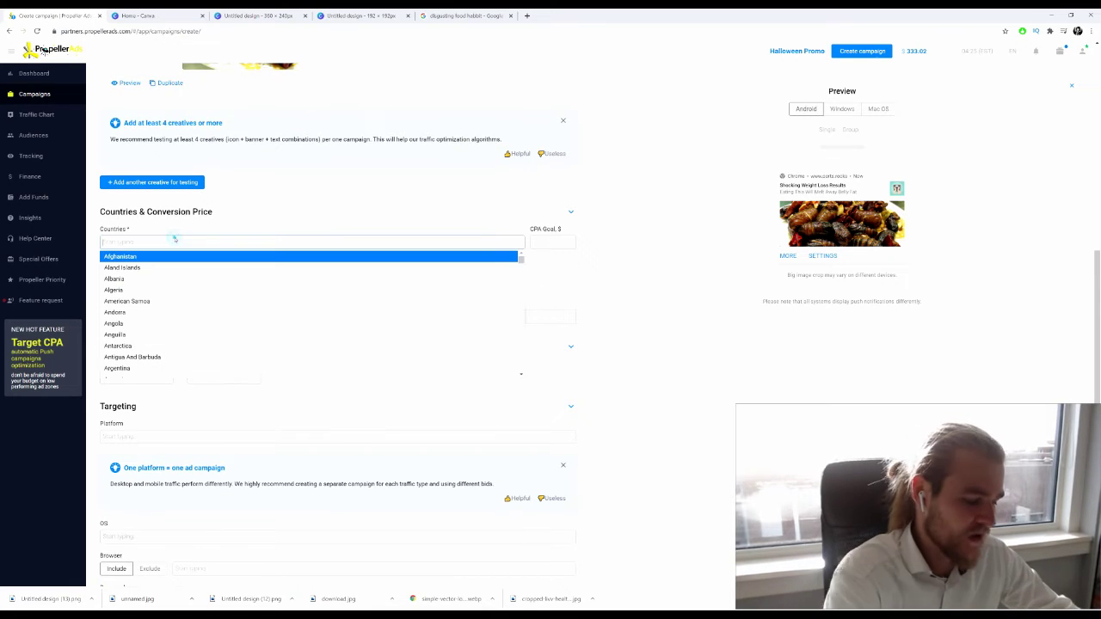
pyautogui.write('uni')
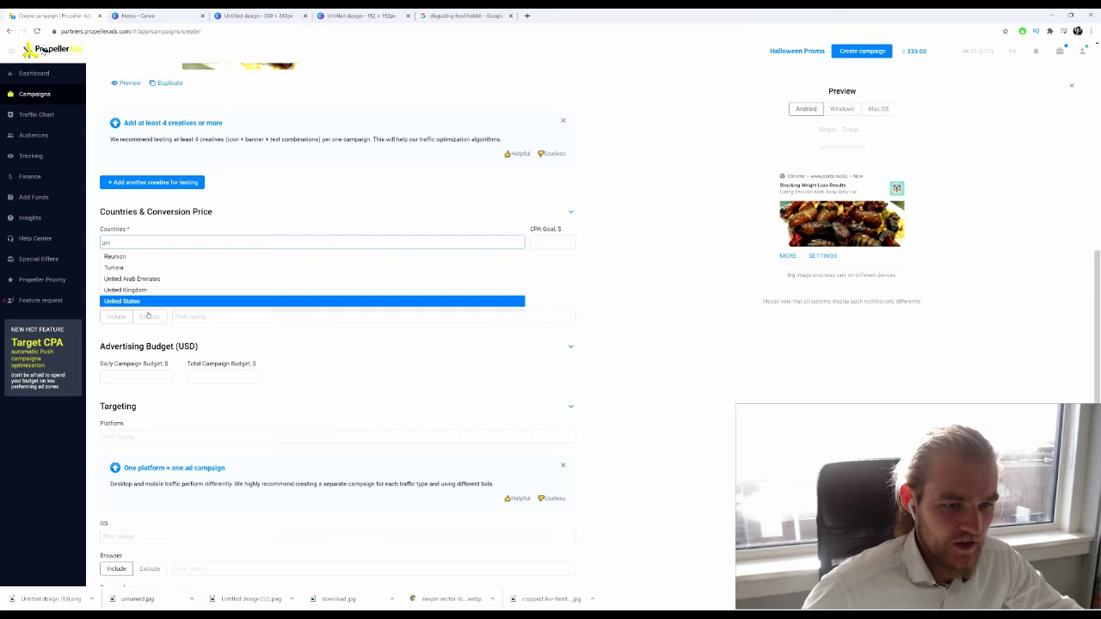
pyautogui.click(140, 290)
# Set the daily campaign budget to $50.
pyautogui.scroll(-3, 167, 268)
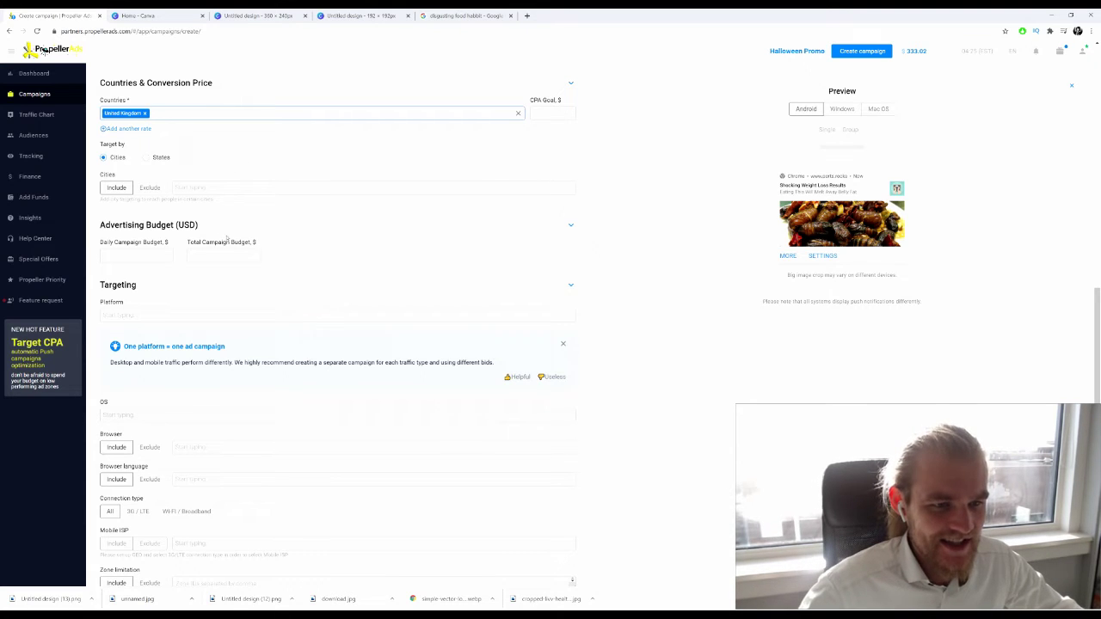
pyautogui.scroll(-2, 230, 232)
pyautogui.click(104, 169)
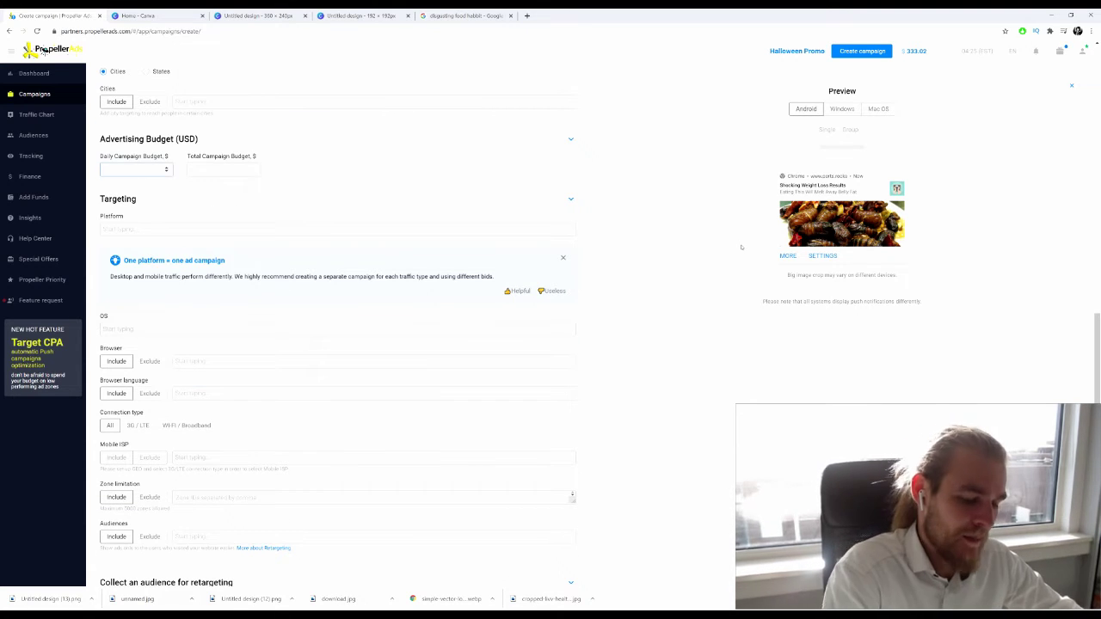
pyautogui.write('50')
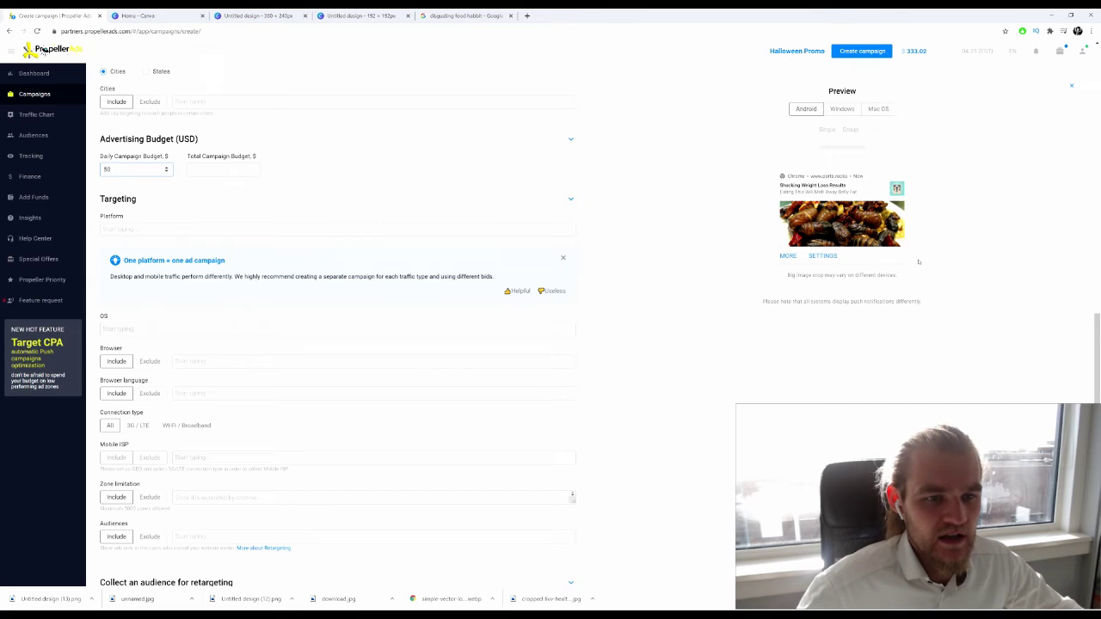
pyautogui.click(222, 170)
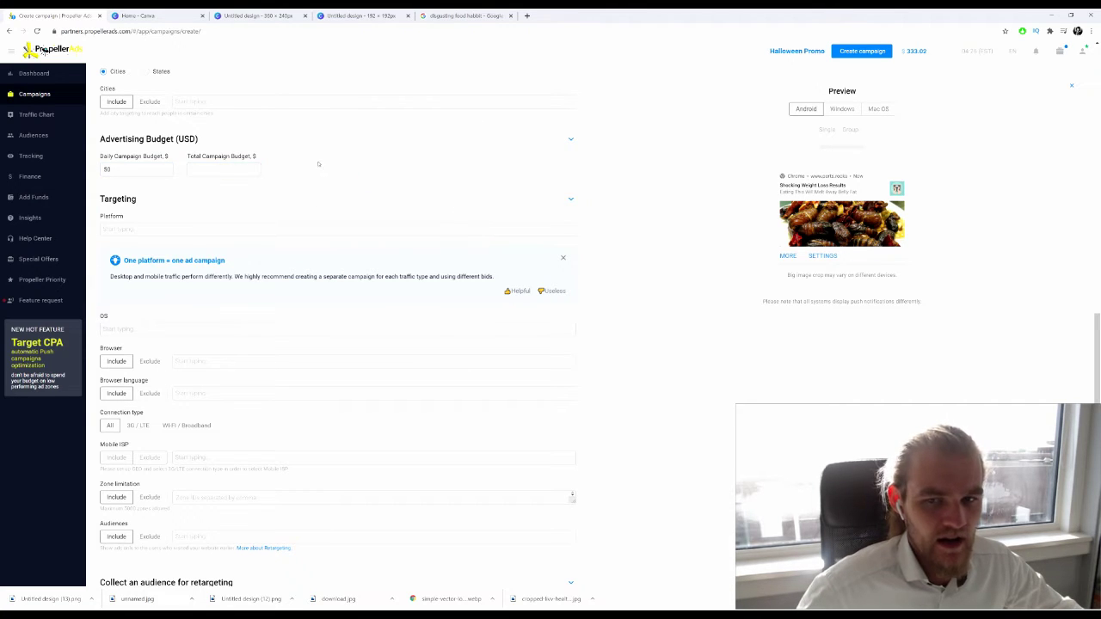
pyautogui.scroll(-1, 317, 159)
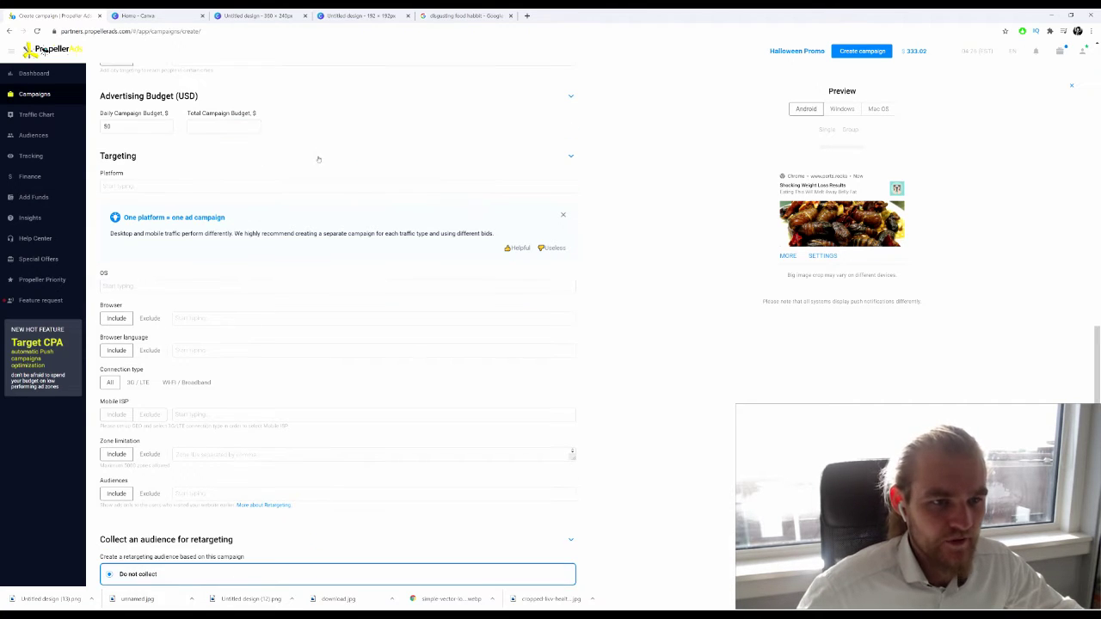
# Set platform targeting to Mobile and leave the OS field unset.
pyautogui.click(173, 189)
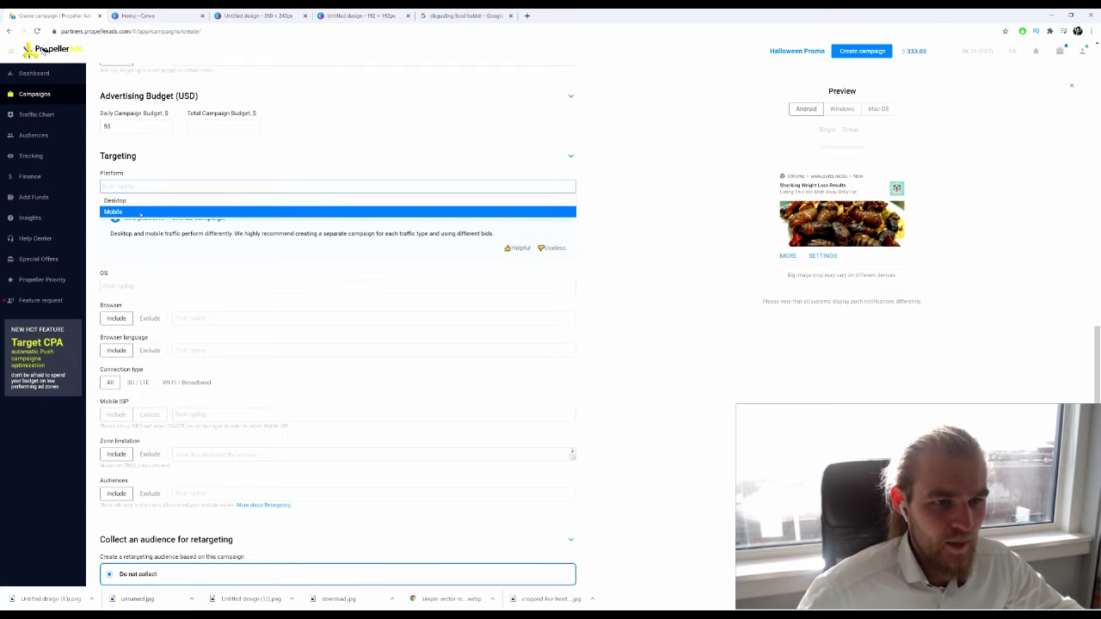
pyautogui.click(140, 213)
pyautogui.scroll(-3, 194, 213)
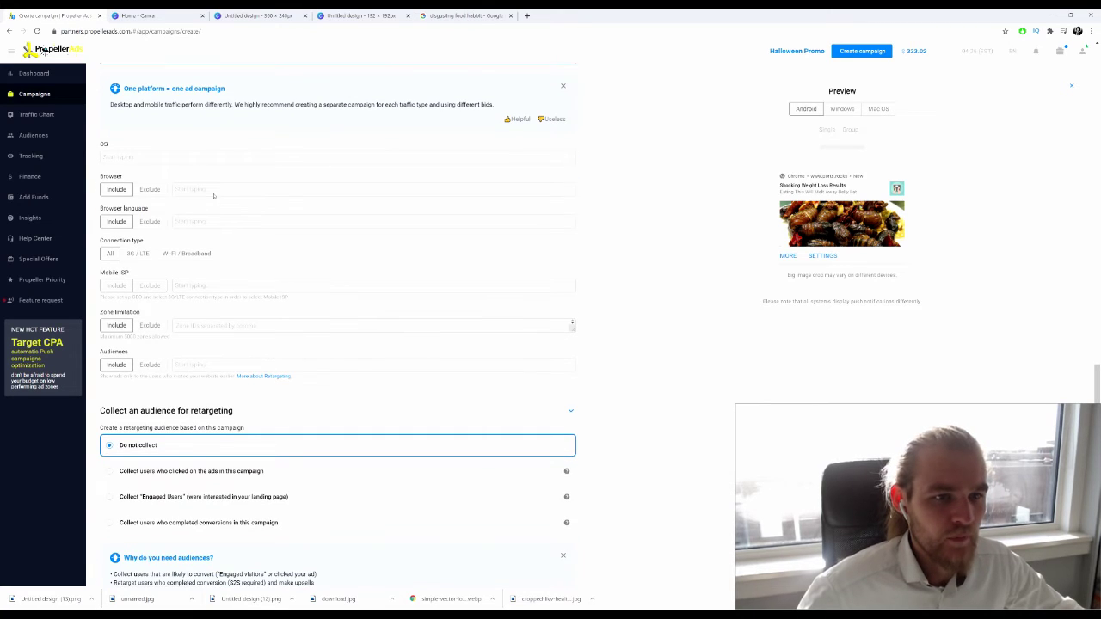
pyautogui.click(129, 159)
pyautogui.click(157, 127)
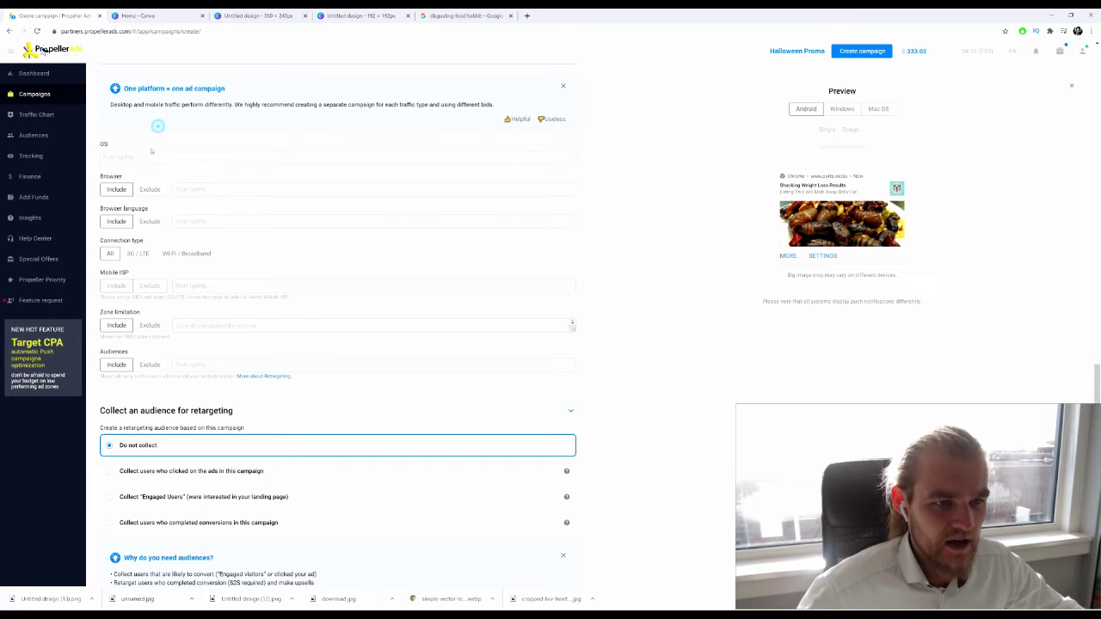
pyautogui.scroll(-2, 152, 152)
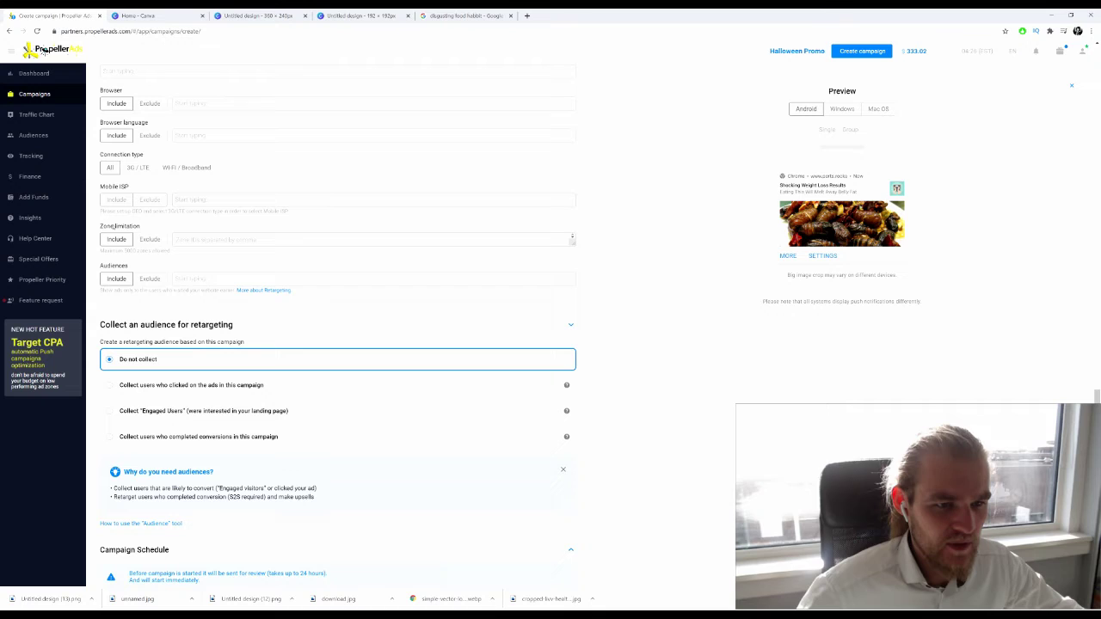
# Review the saved audiences list and leave Audiences empty.
pyautogui.doubleClick(126, 226)
pyautogui.click(111, 270)
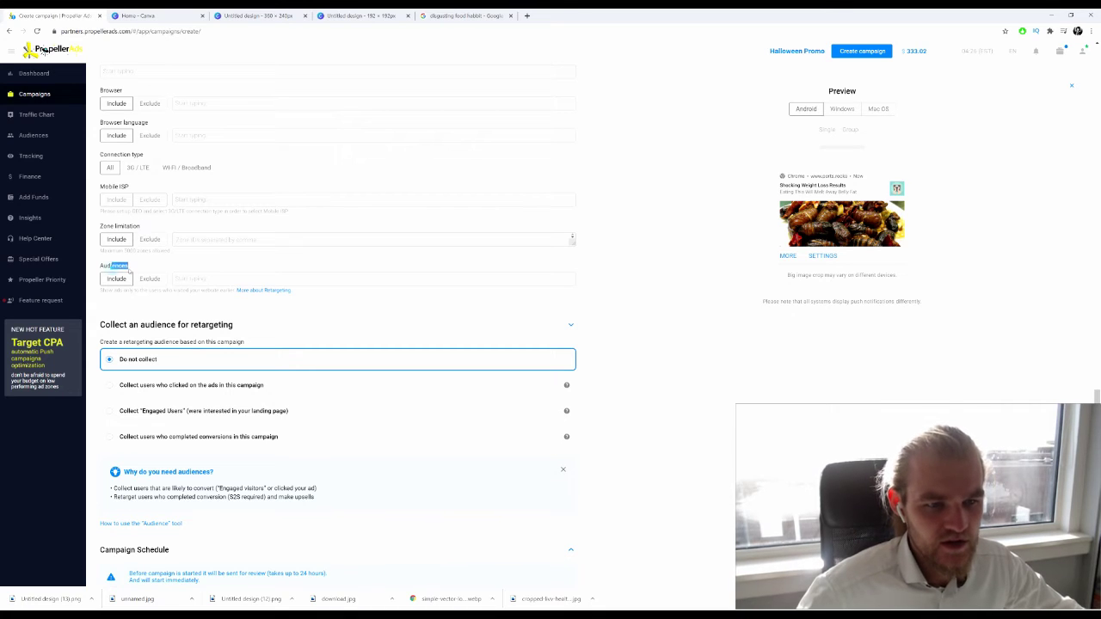
pyautogui.scroll(-2, 186, 293)
pyautogui.scroll(5, 186, 292)
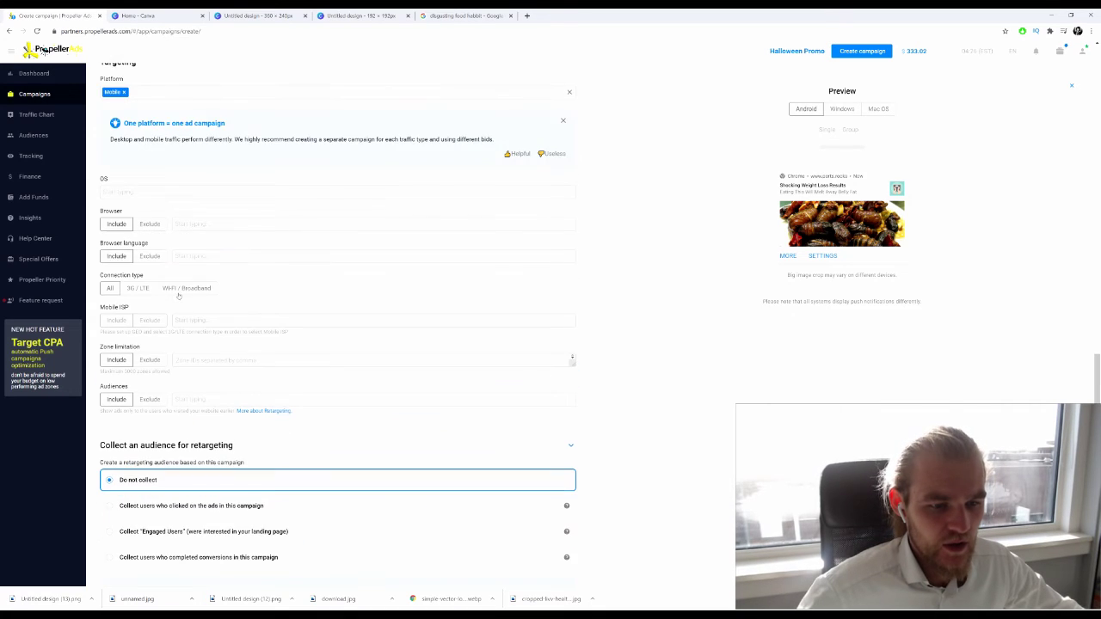
pyautogui.click(203, 400)
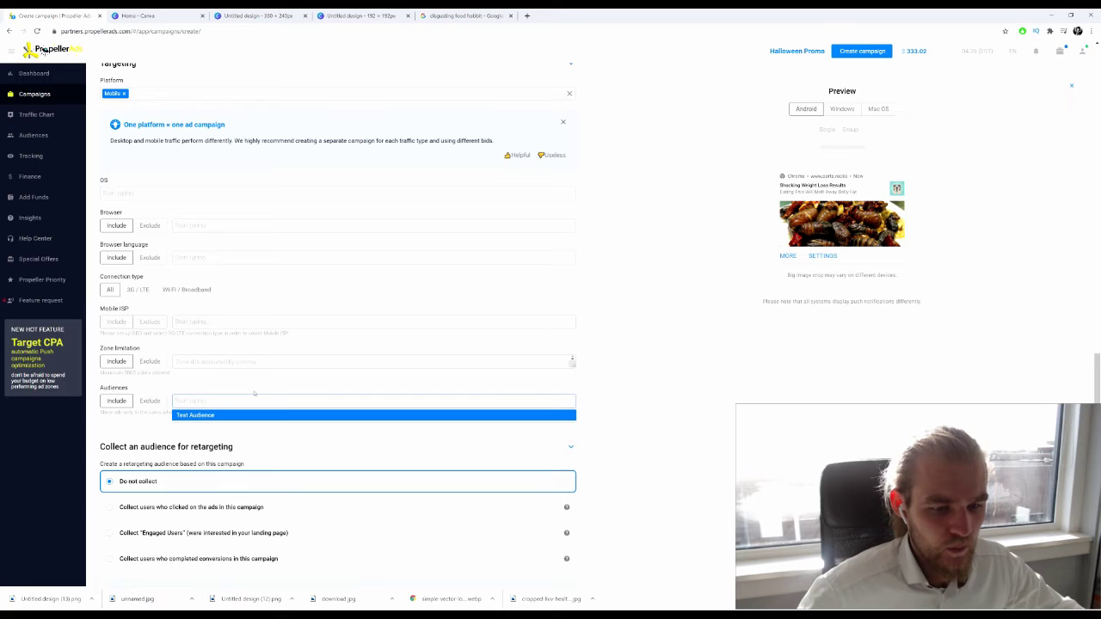
pyautogui.scroll(-5, 301, 344)
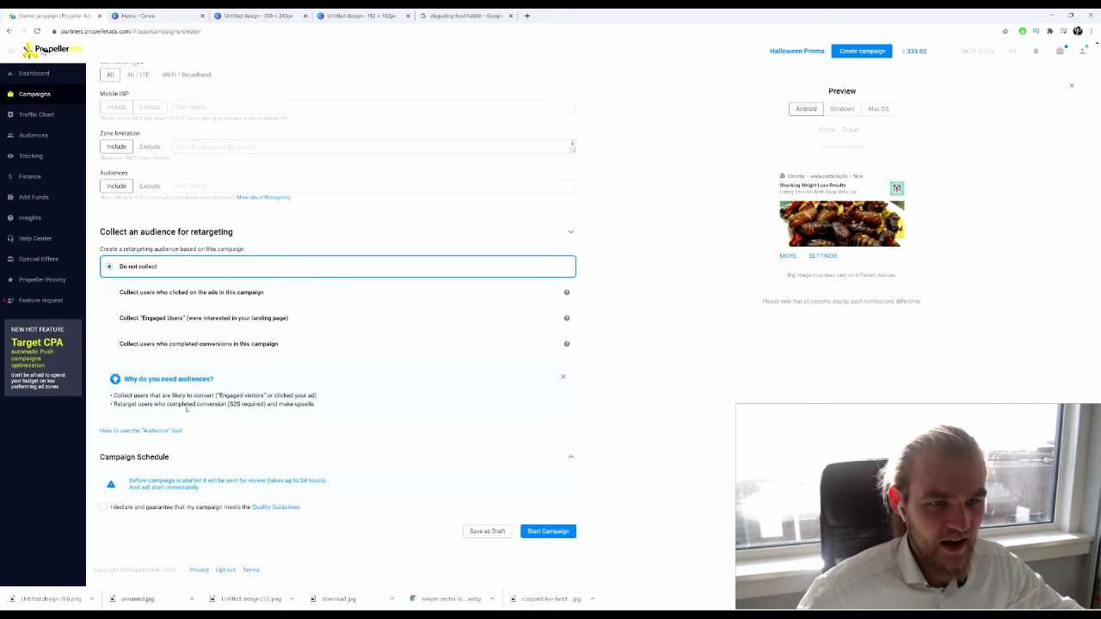
pyautogui.scroll(2, 258, 284)
pyautogui.scroll(-1, 241, 249)
pyautogui.click(232, 229)
pyautogui.click(126, 249)
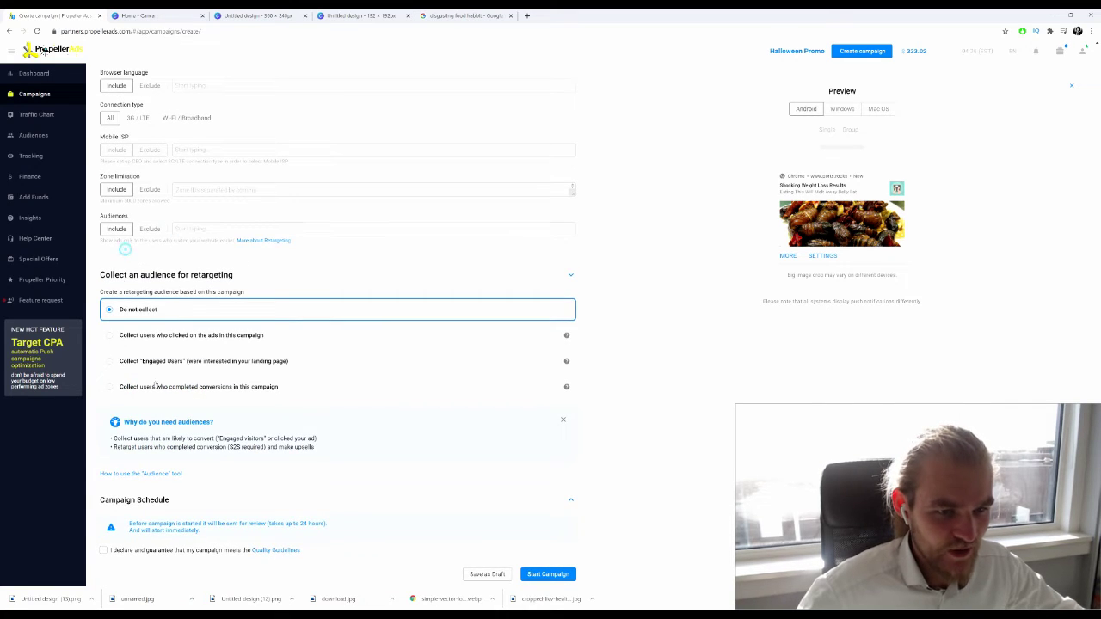
pyautogui.scroll(-1, 173, 310)
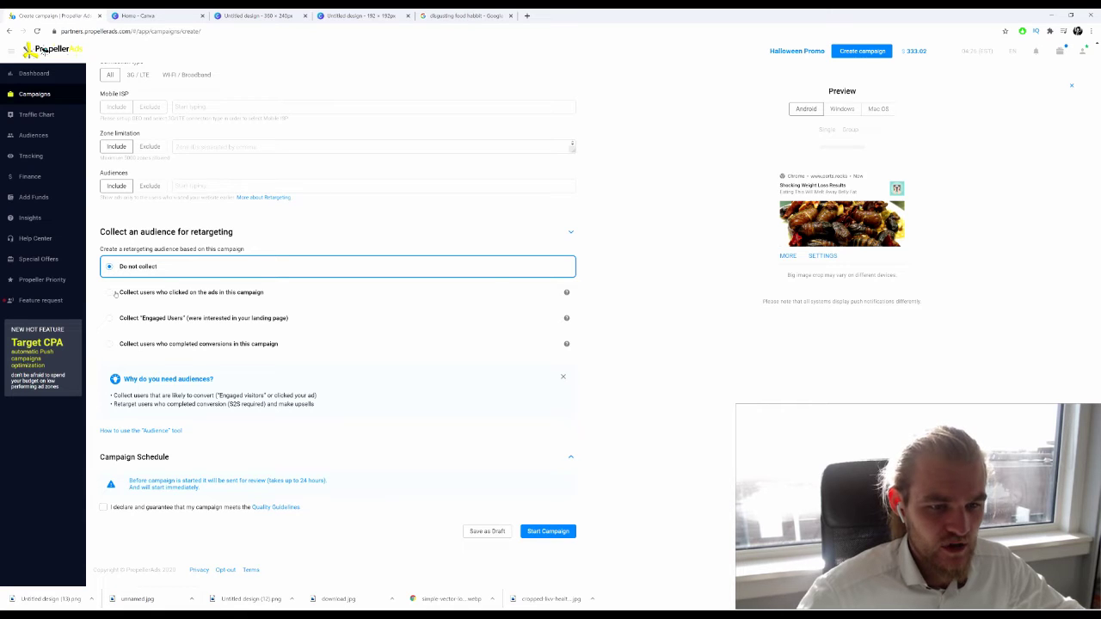
# Choose 'Collect users who clicked on the ads' for retargeting, trying the name 'Weight Loss Audienc'.
pyautogui.click(115, 294)
pyautogui.scroll(-2, 149, 447)
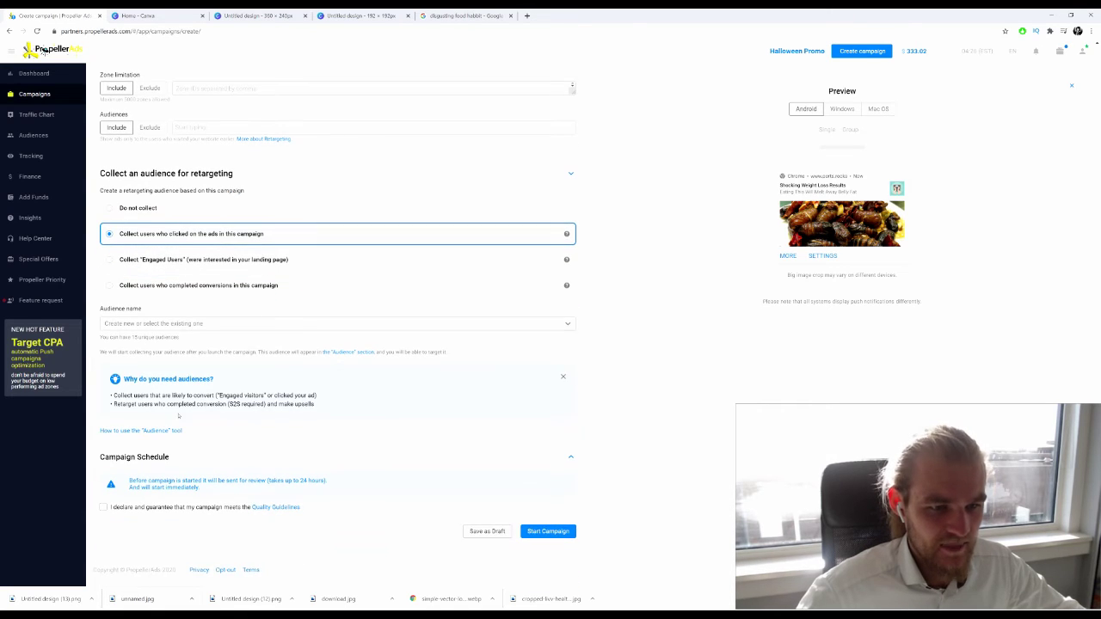
pyautogui.click(160, 323)
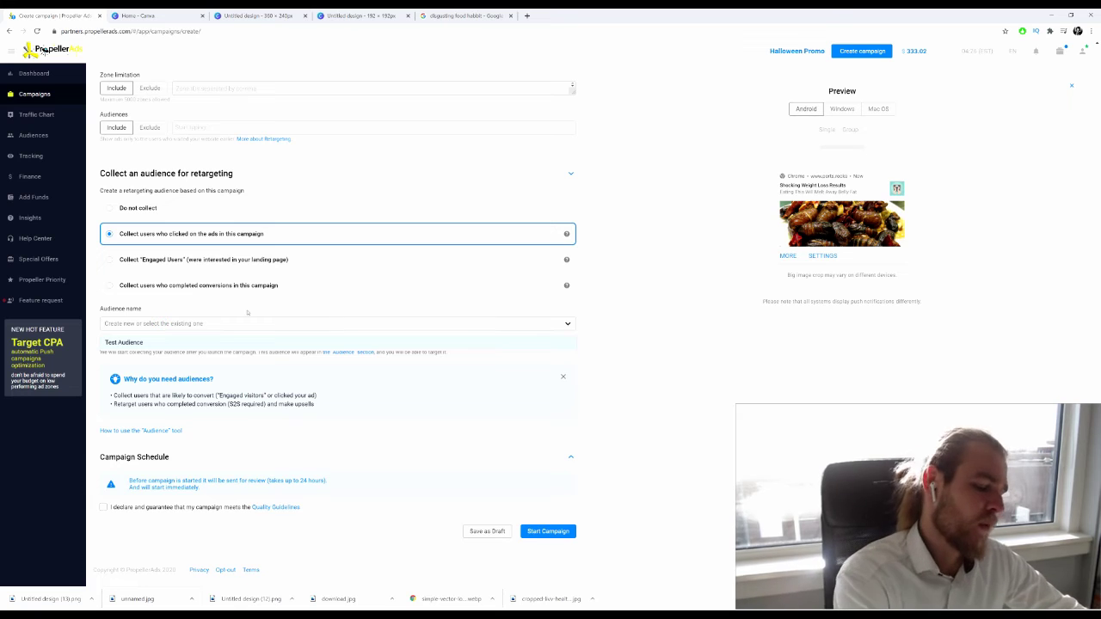
pyautogui.write('Wei')
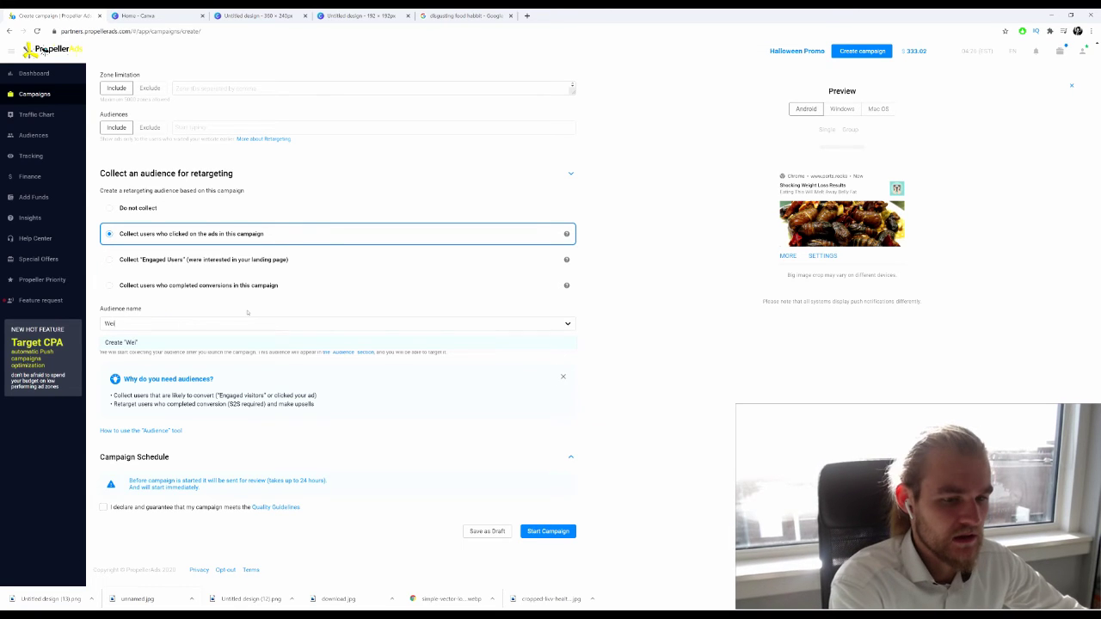
pyautogui.write('ght Loss Audience')
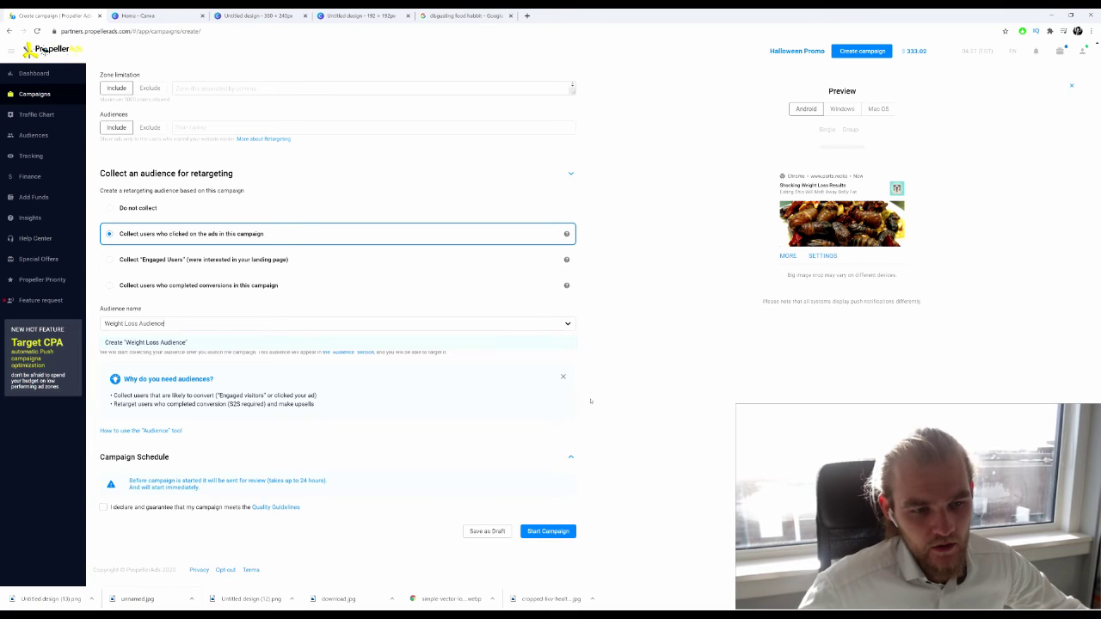
pyautogui.click(310, 534)
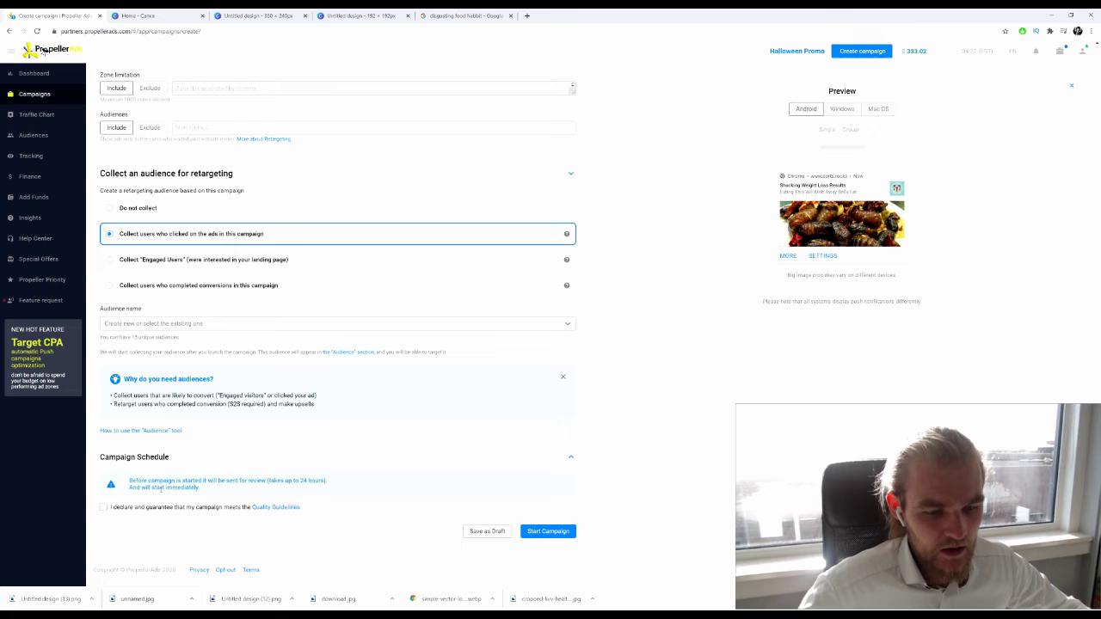
# Tick the checkbox declaring the campaign meets the Quality Guidelines.
pyautogui.tripleClick(274, 487)
pyautogui.click(353, 486)
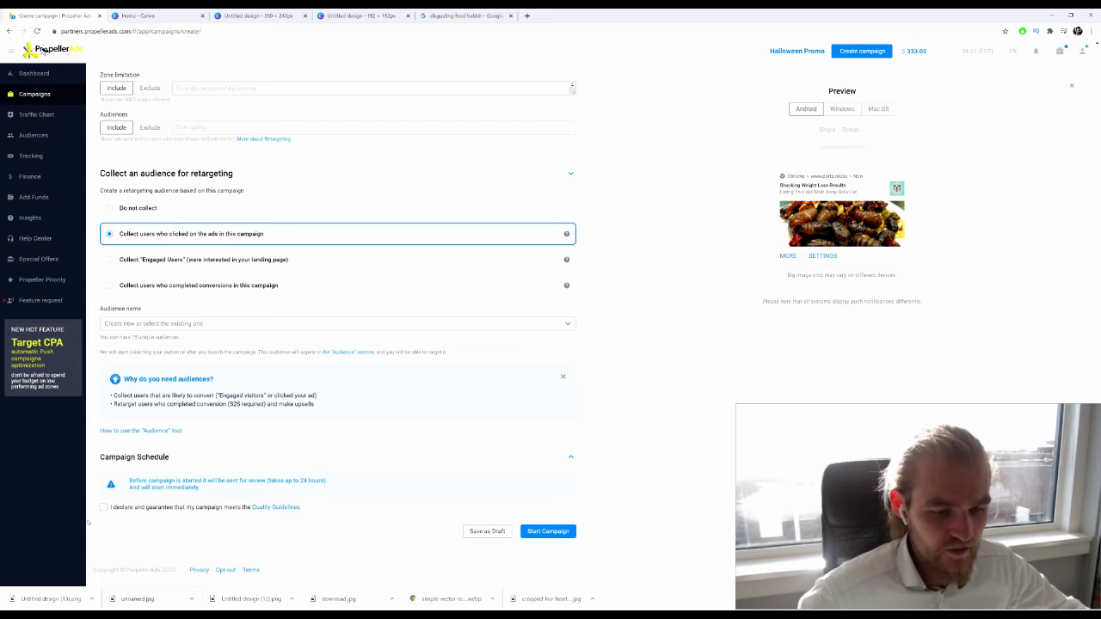
pyautogui.click(120, 506)
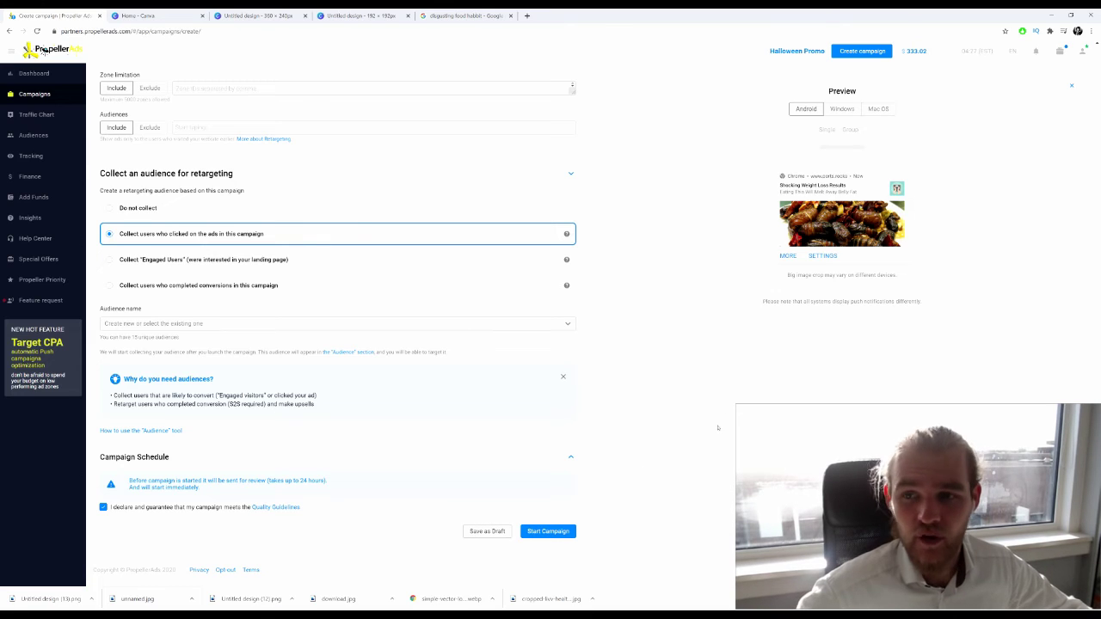
pyautogui.scroll(10, 810, 149)
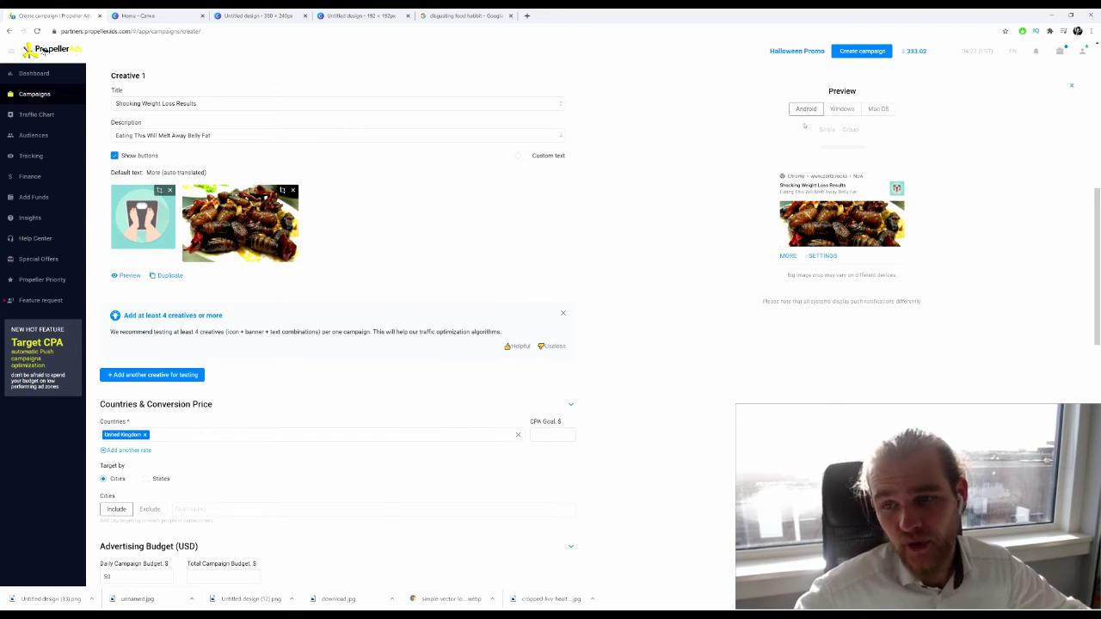
# Preview Creative 1's push notification on Windows, then Mac OS, and scroll through the form.
pyautogui.scroll(6, 830, 151)
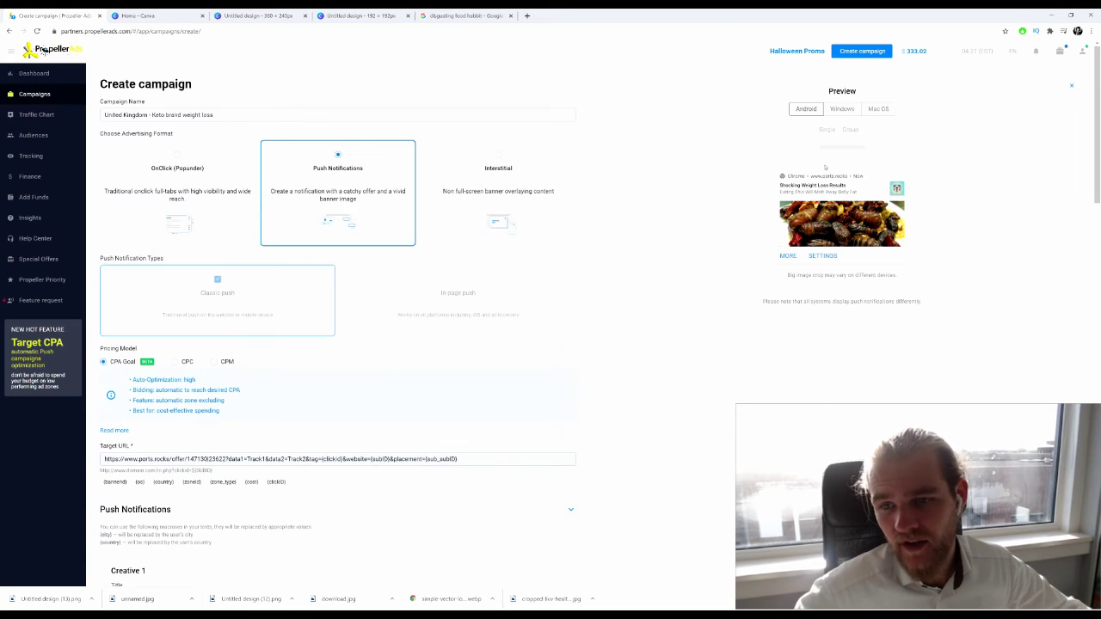
pyautogui.click(844, 109)
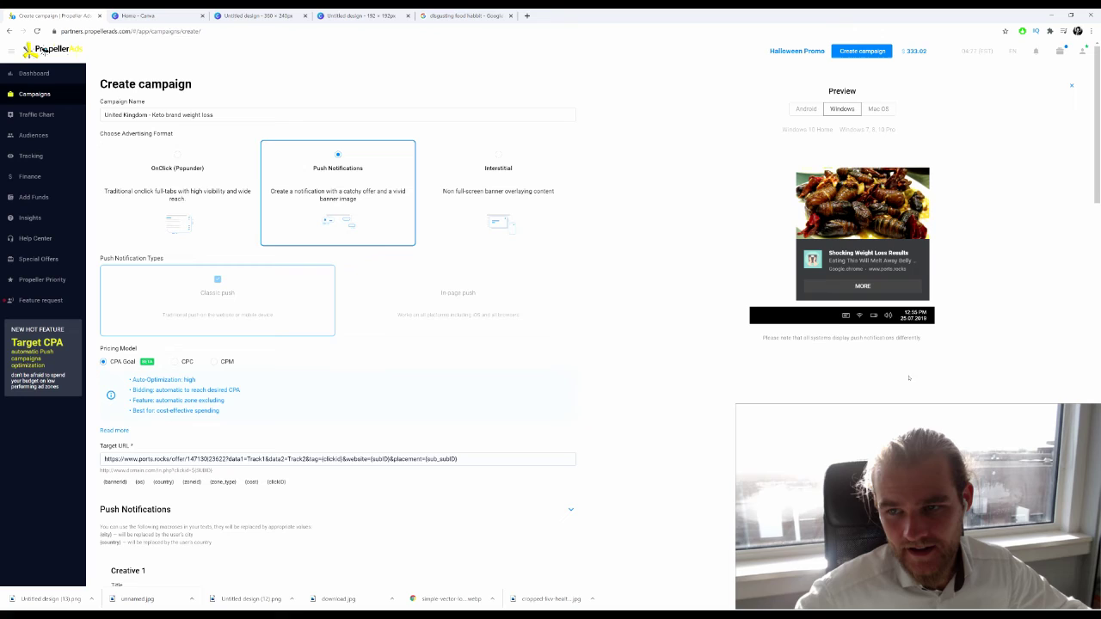
pyautogui.click(877, 108)
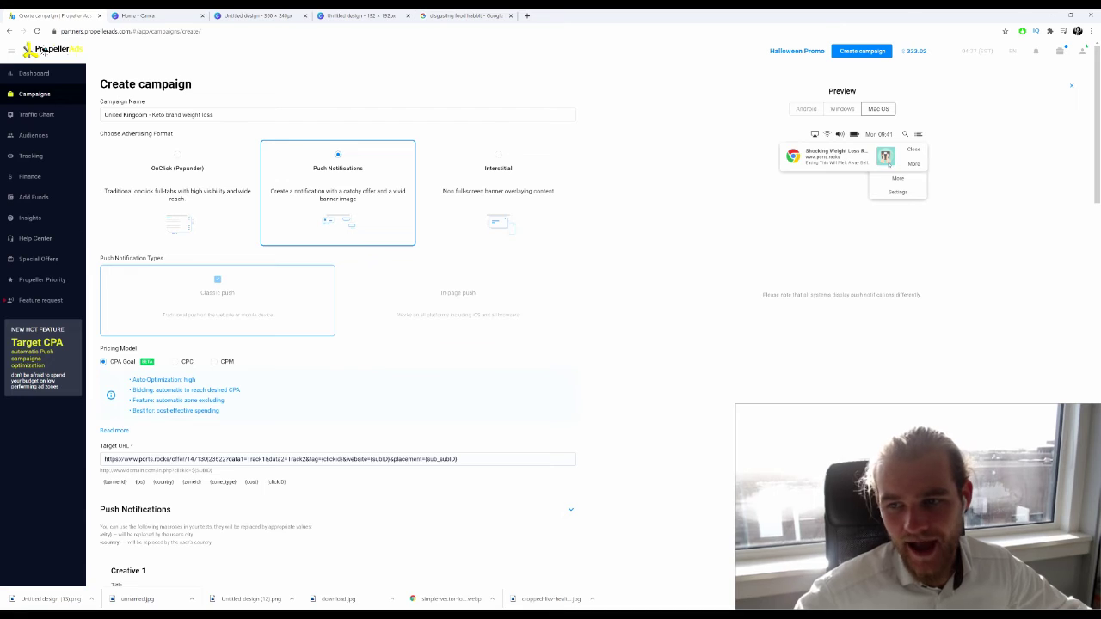
pyautogui.scroll(-6, 333, 290)
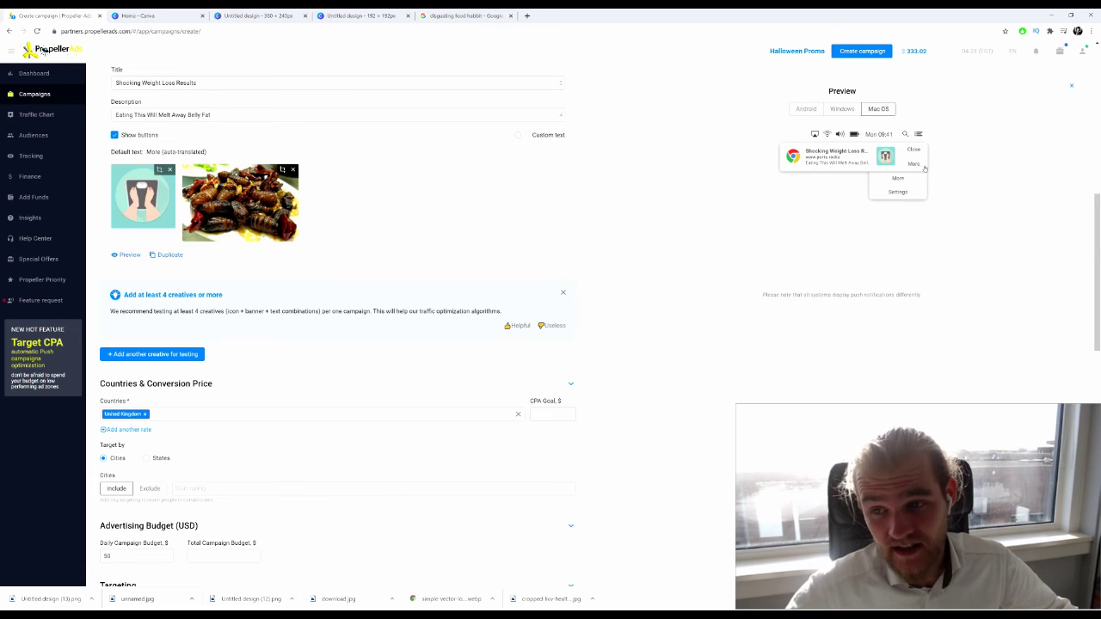
pyautogui.click(898, 178)
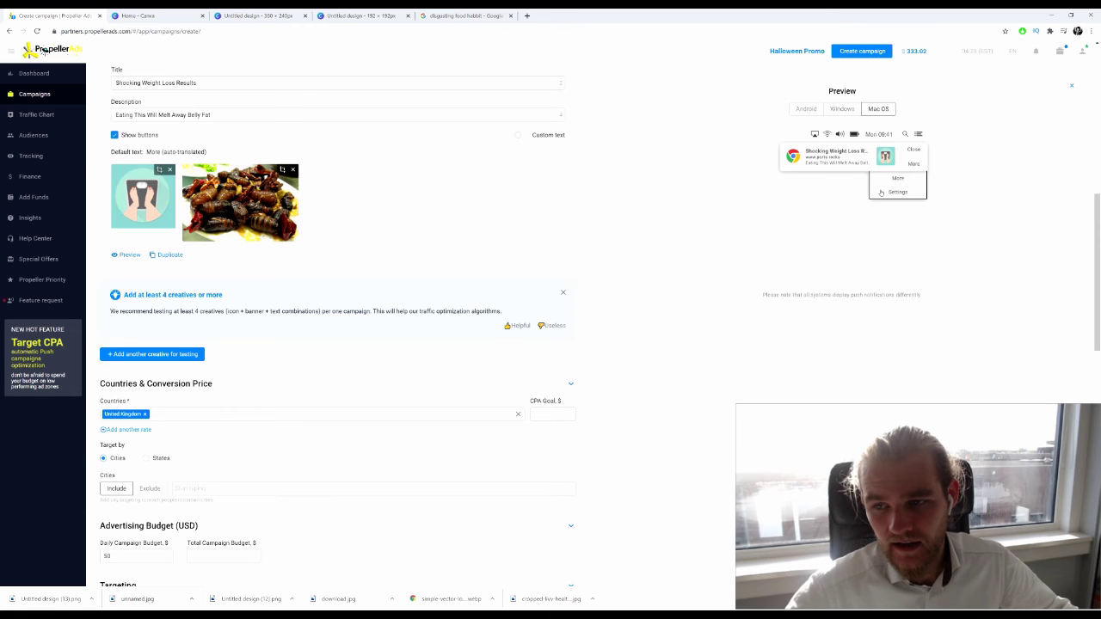
pyautogui.scroll(4, 677, 200)
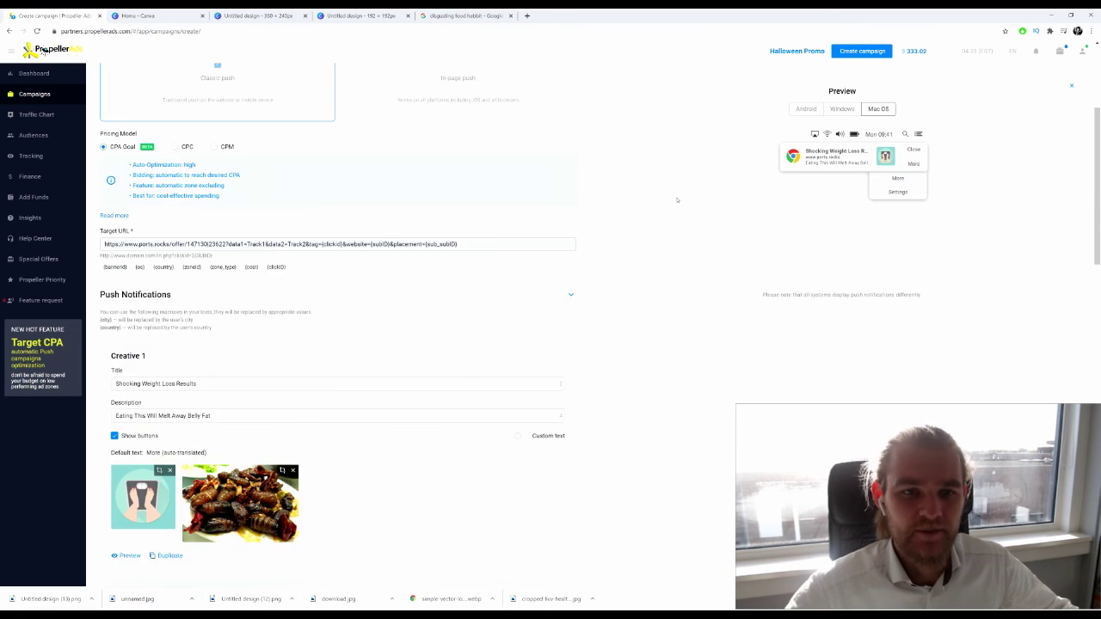
pyautogui.scroll(3, 564, 177)
pyautogui.scroll(-7, 586, 191)
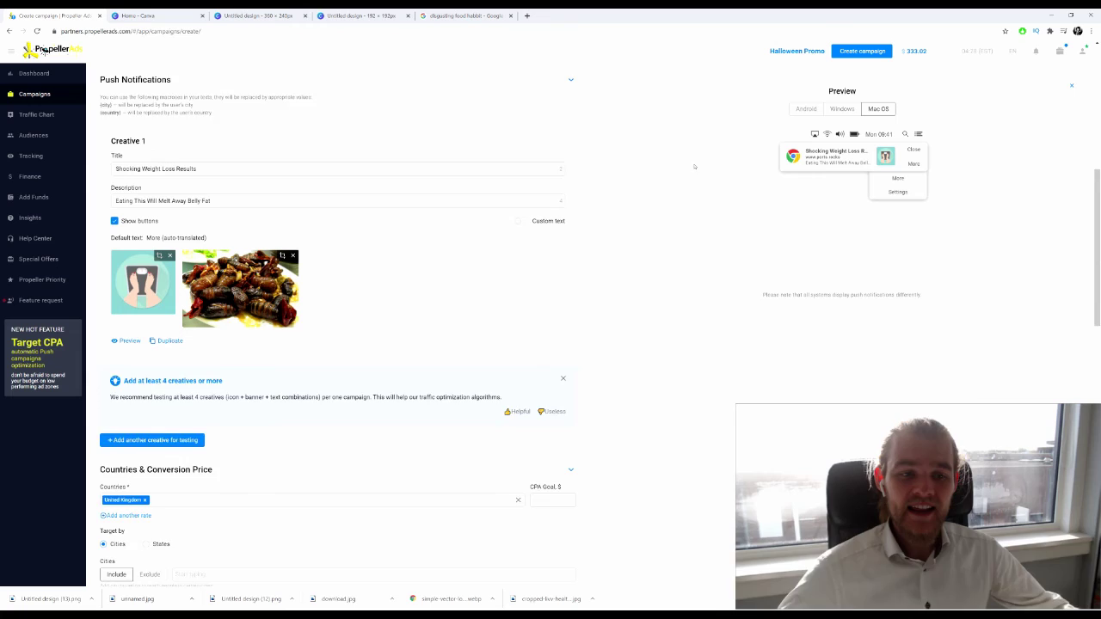